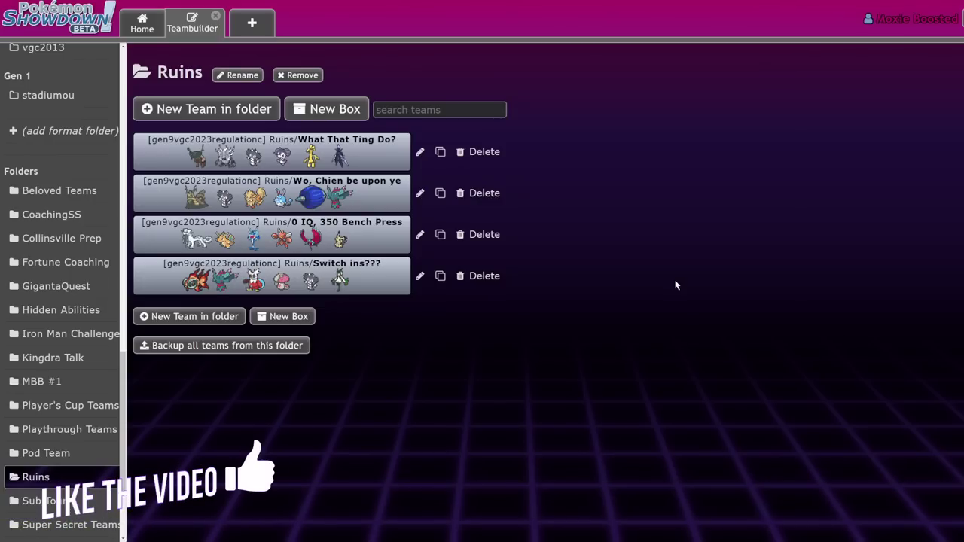
- Look over the "What That Ting Do?" team, checking Ting-Lu's EVs, base stats and species list, and return to the Ruins folder
click(154, 150)
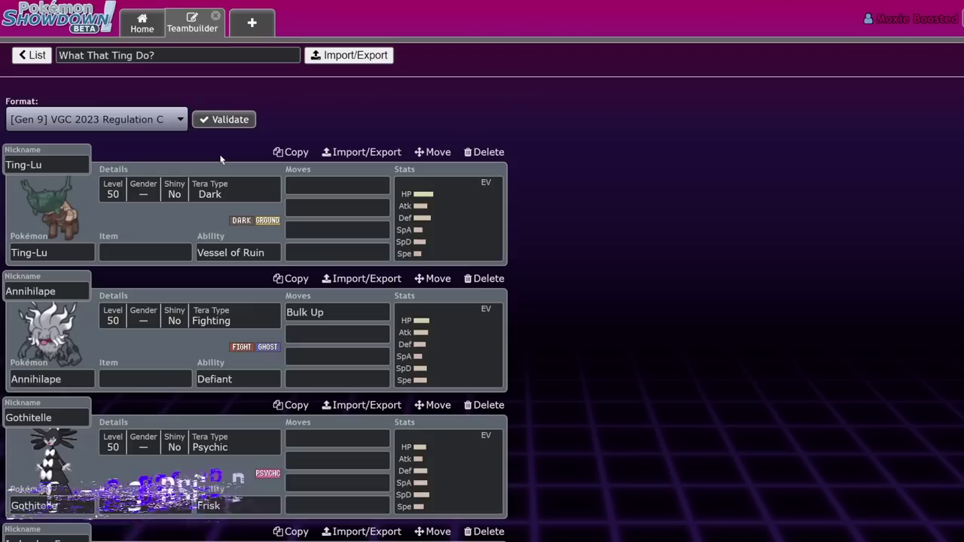
click(34, 55)
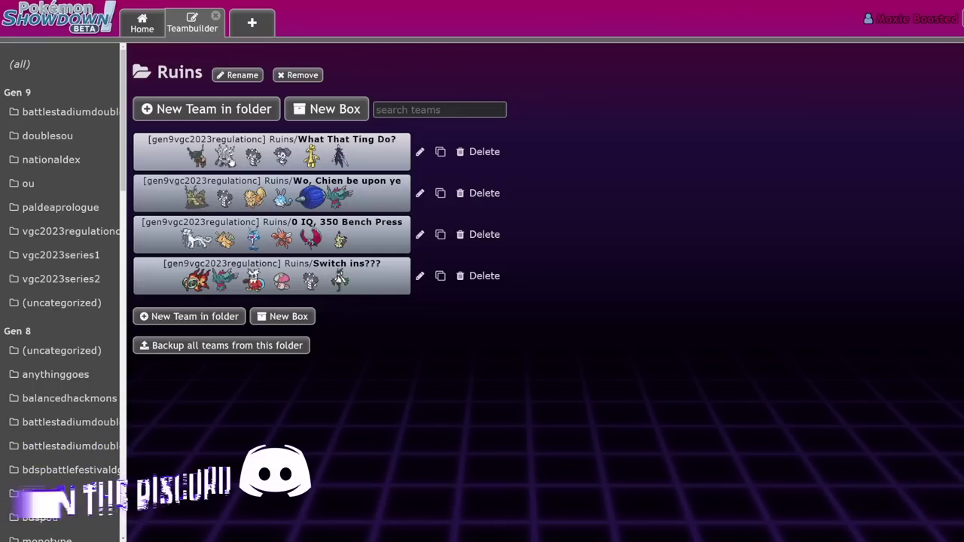
click(232, 157)
click(405, 205)
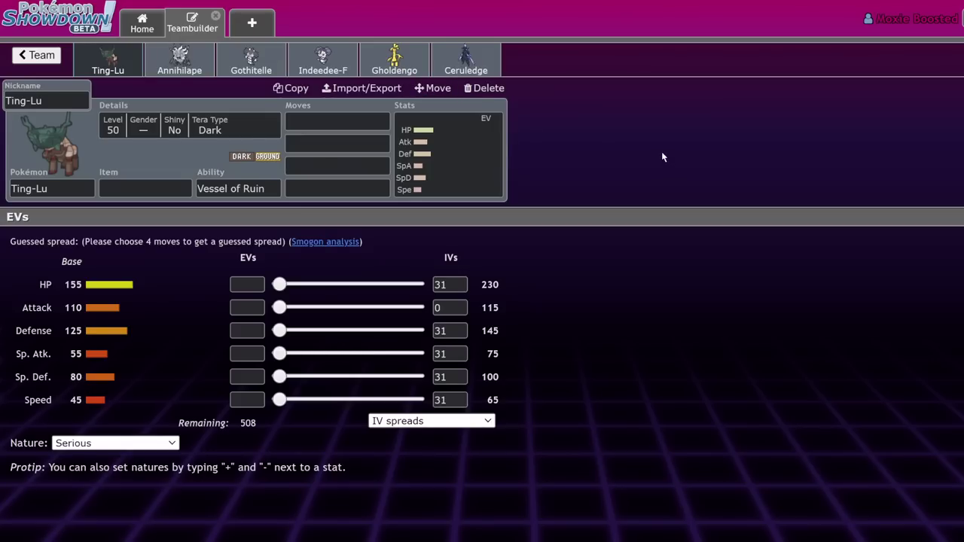
click(38, 55)
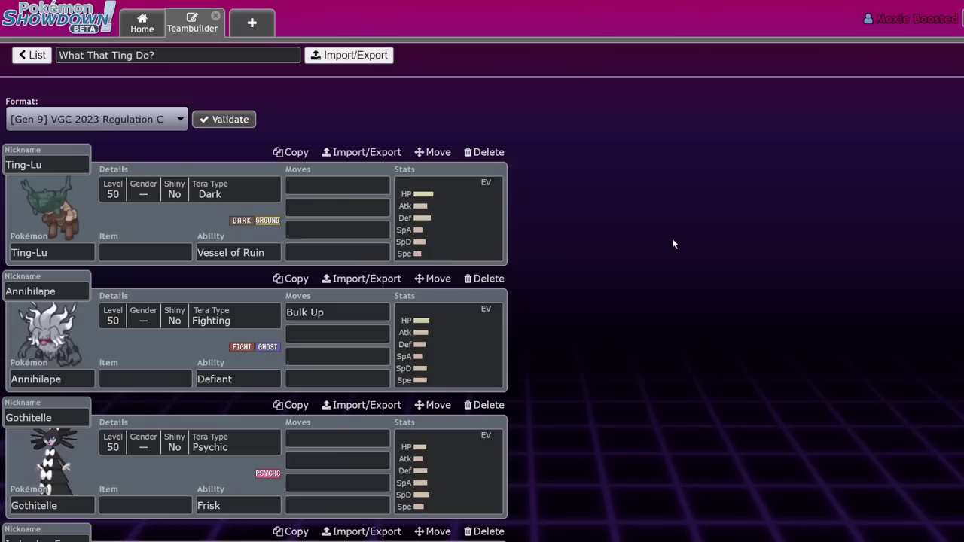
click(475, 226)
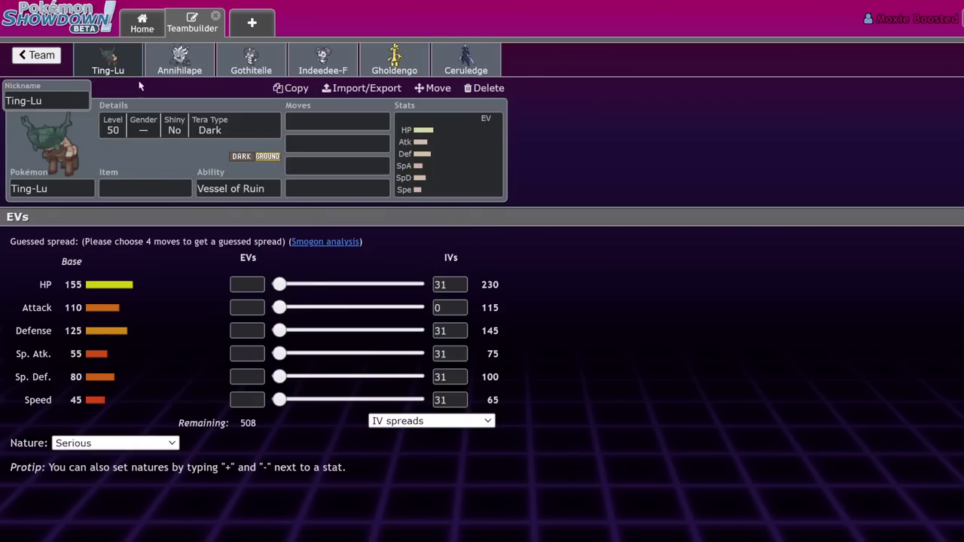
click(211, 64)
click(108, 62)
click(84, 183)
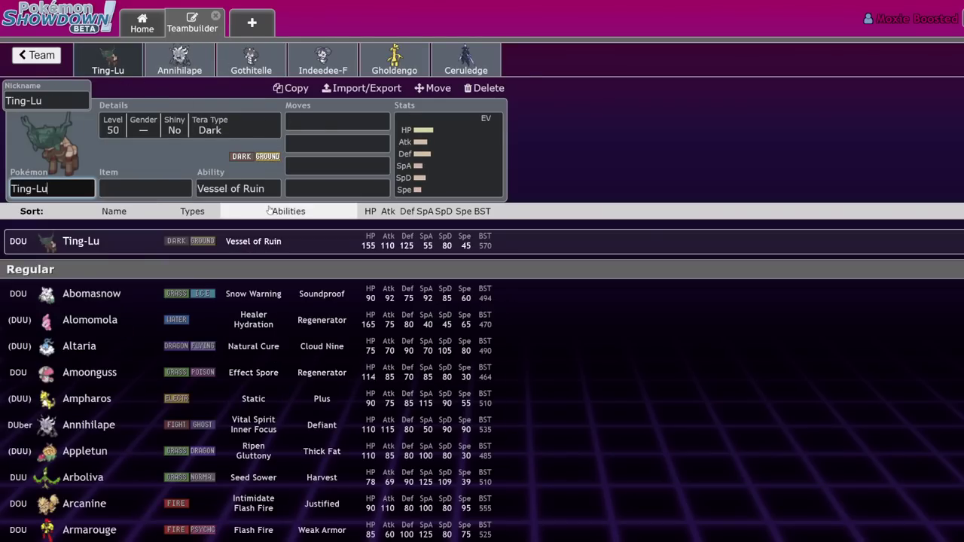
click(36, 55)
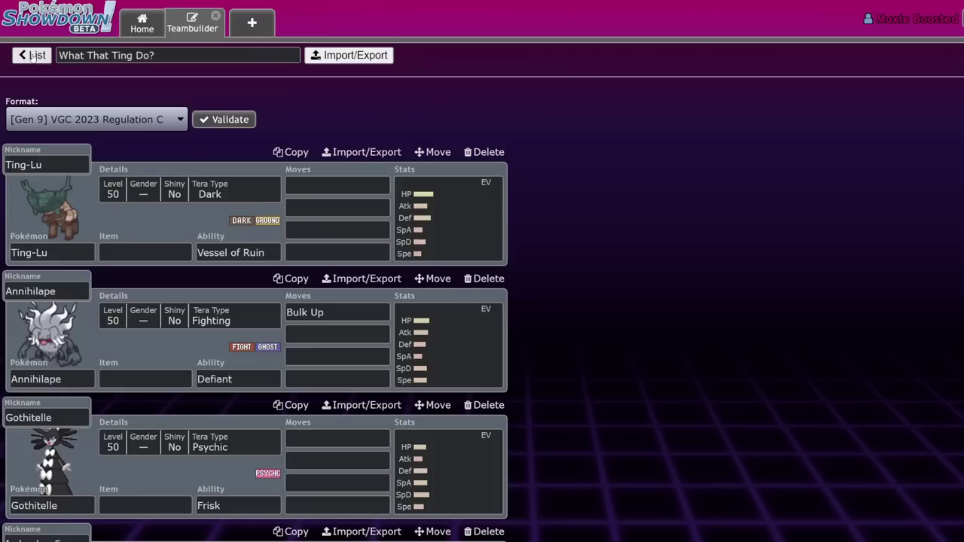
click(34, 55)
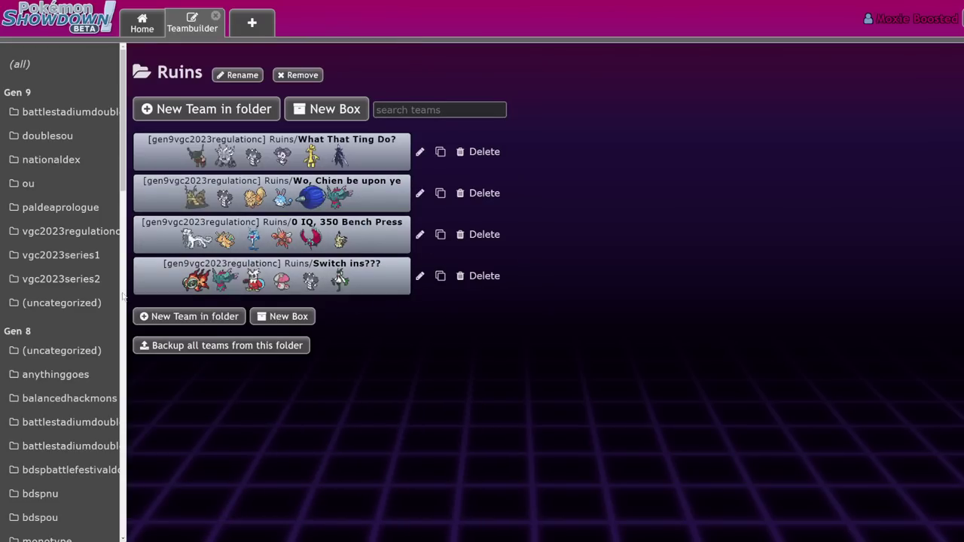
- Reopen the "What That Ting Do?" team and compare the stat pages of Ting-Lu, Gholdengo, Annihilape and Gothitelle
click(276, 156)
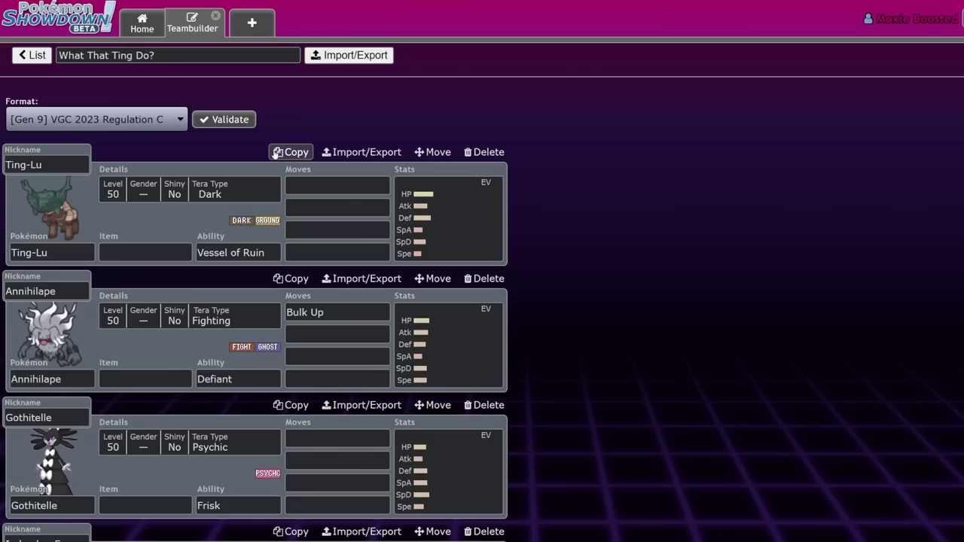
click(458, 197)
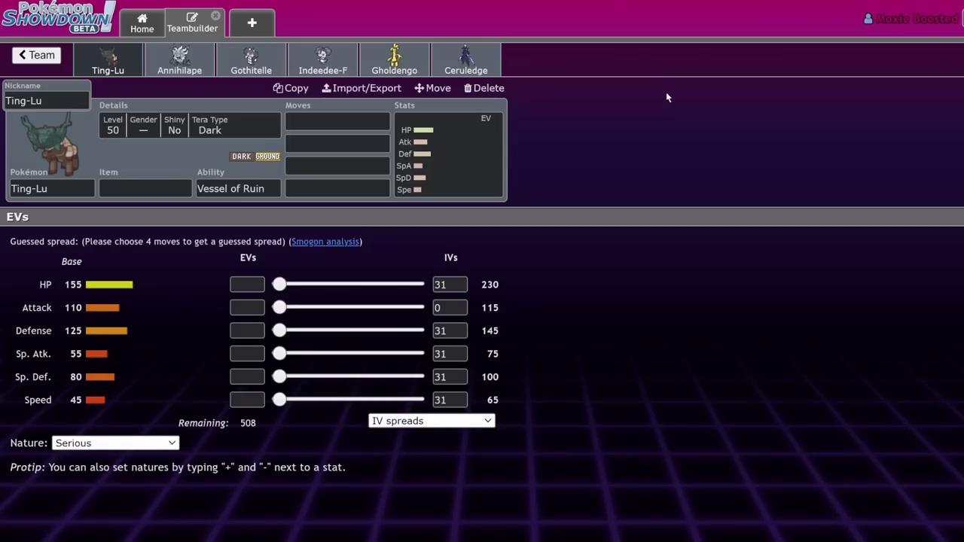
click(394, 60)
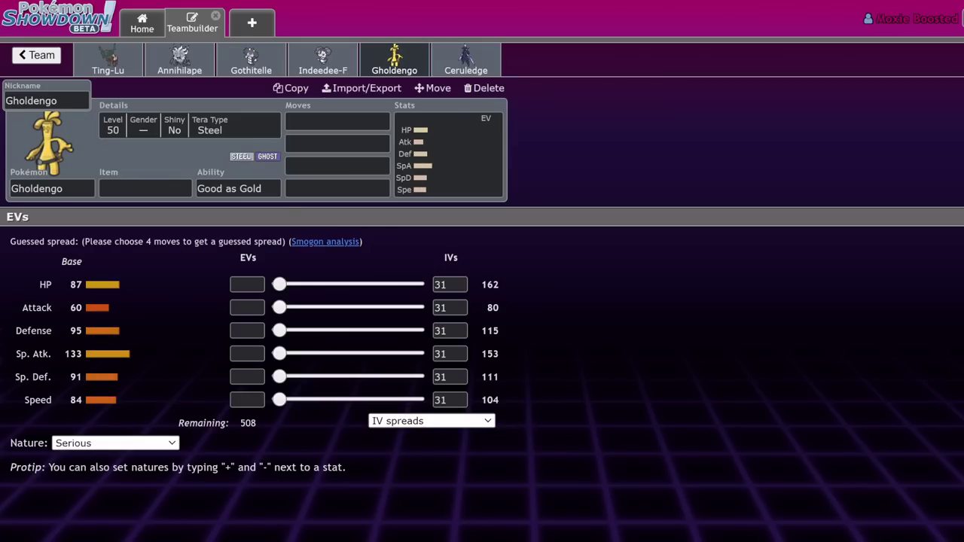
click(126, 70)
click(195, 65)
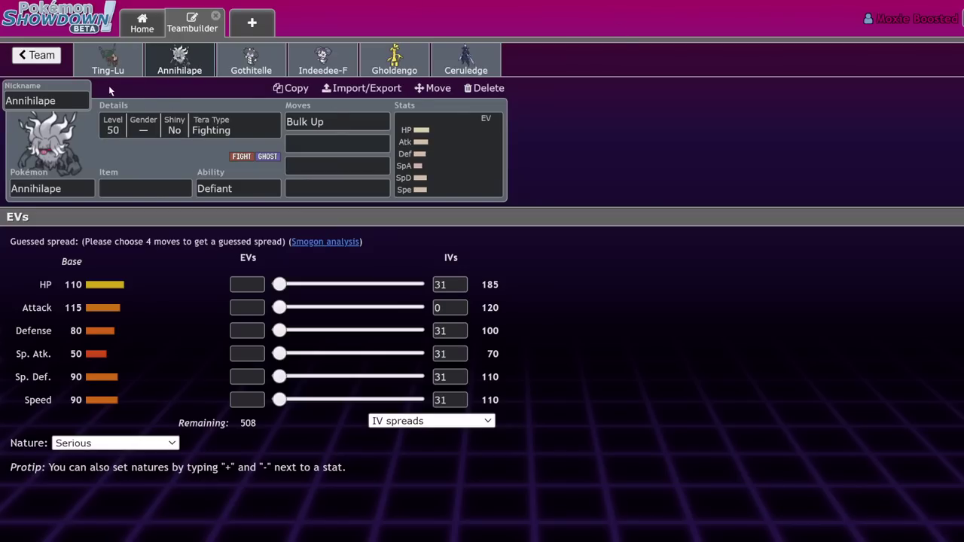
click(394, 61)
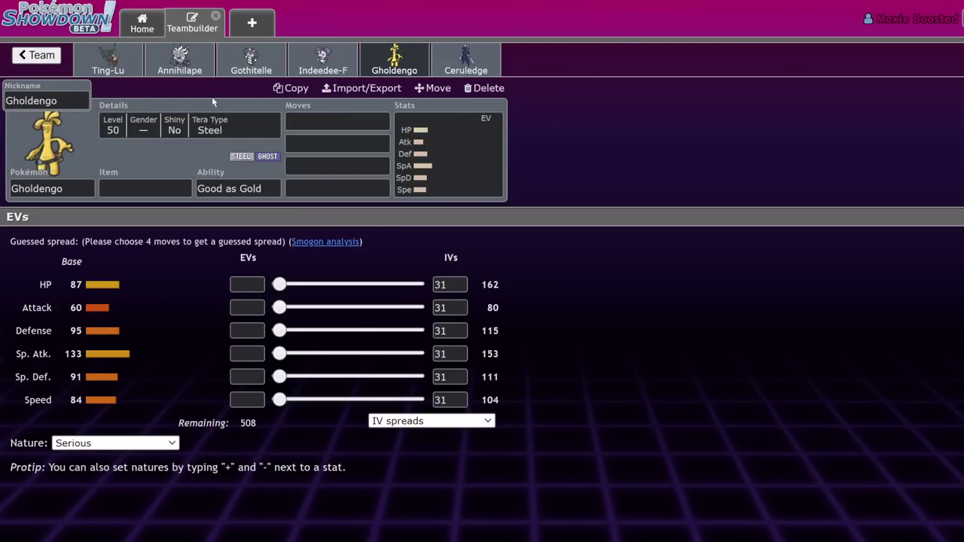
click(108, 60)
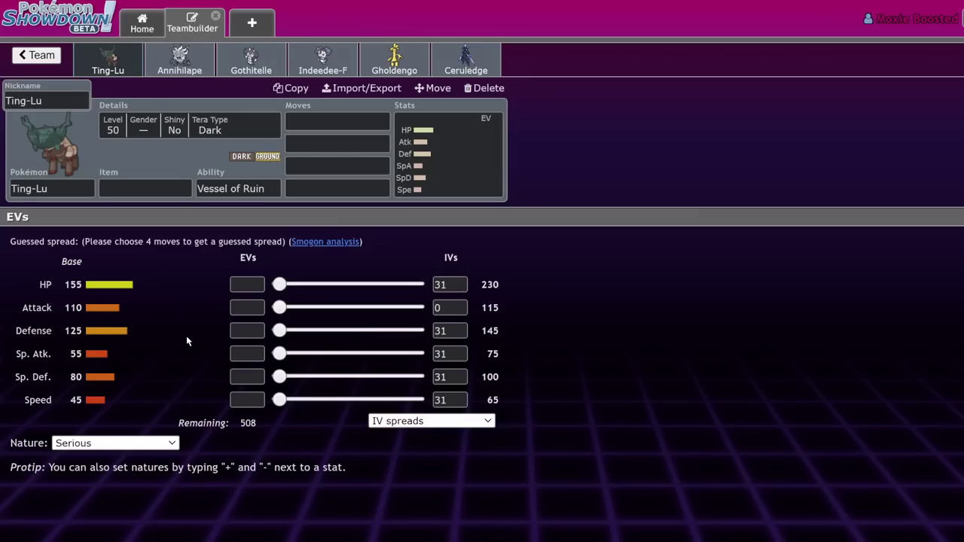
click(254, 66)
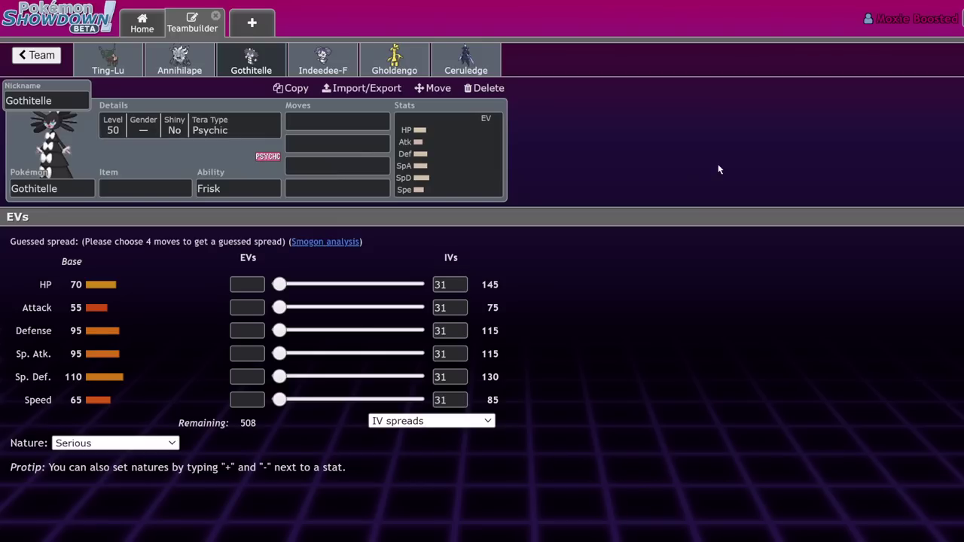
click(114, 66)
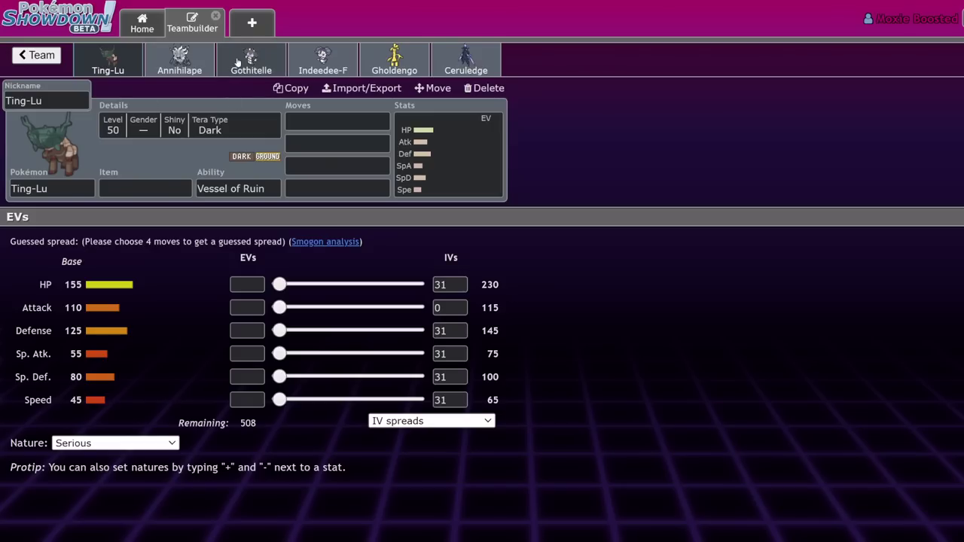
- Give Gothitelle Fake Out and Trick Room as its first two moves
click(264, 65)
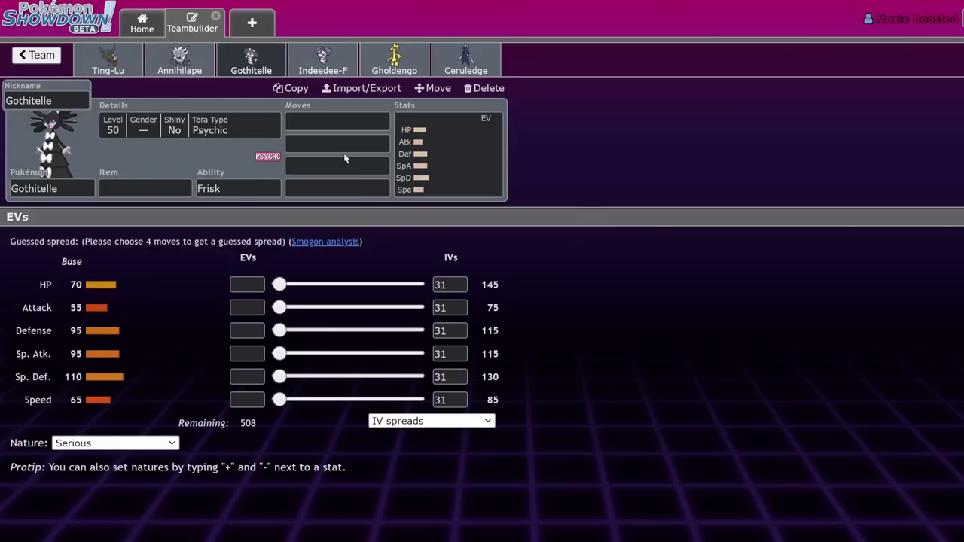
click(306, 127)
text(fake)
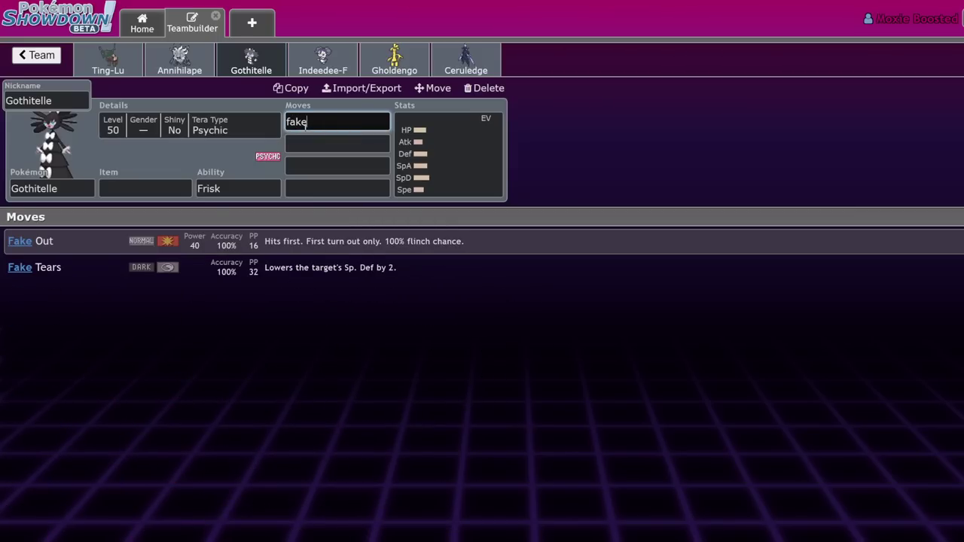
key(Return)
text(trickj)
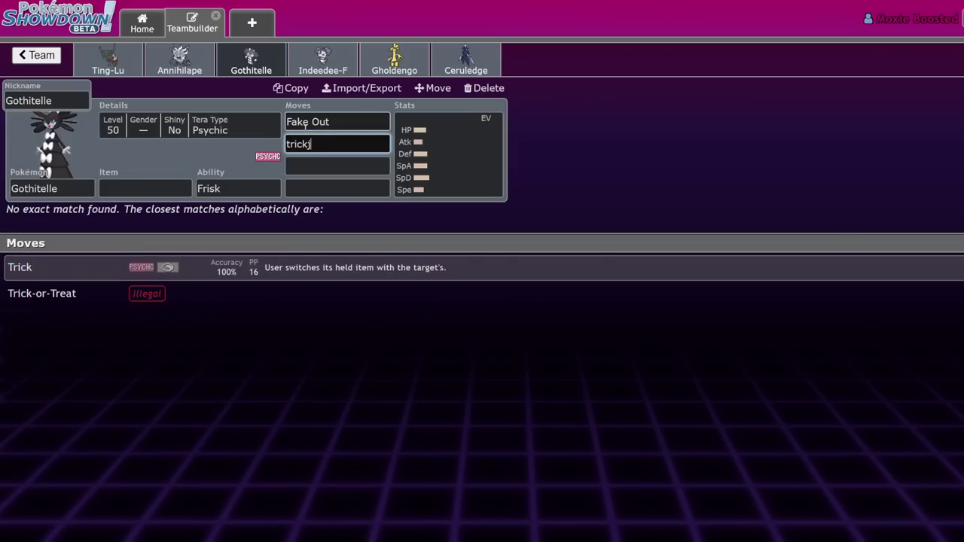
key(BackSpace)
click(185, 267)
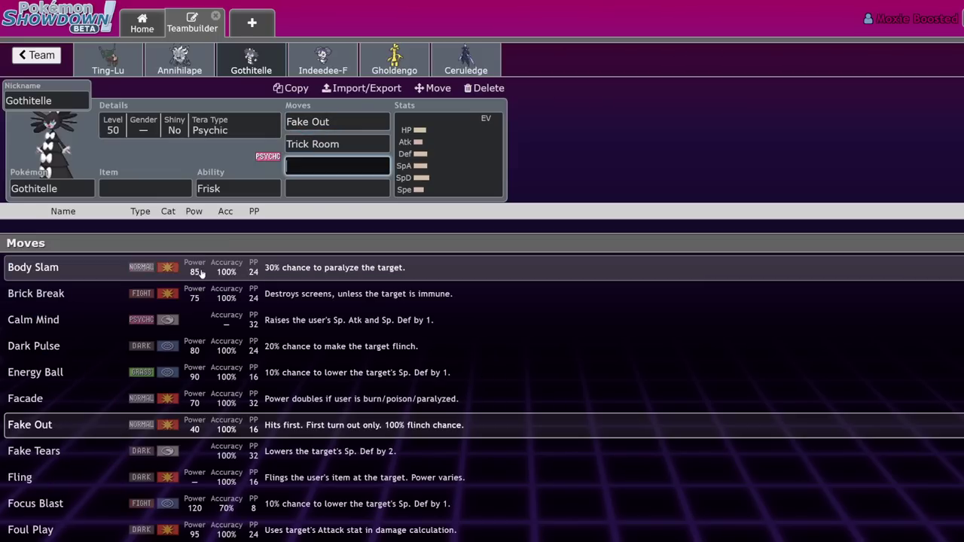
- Add Heal Pulse as Gothitelle's third move
click(103, 68)
click(251, 60)
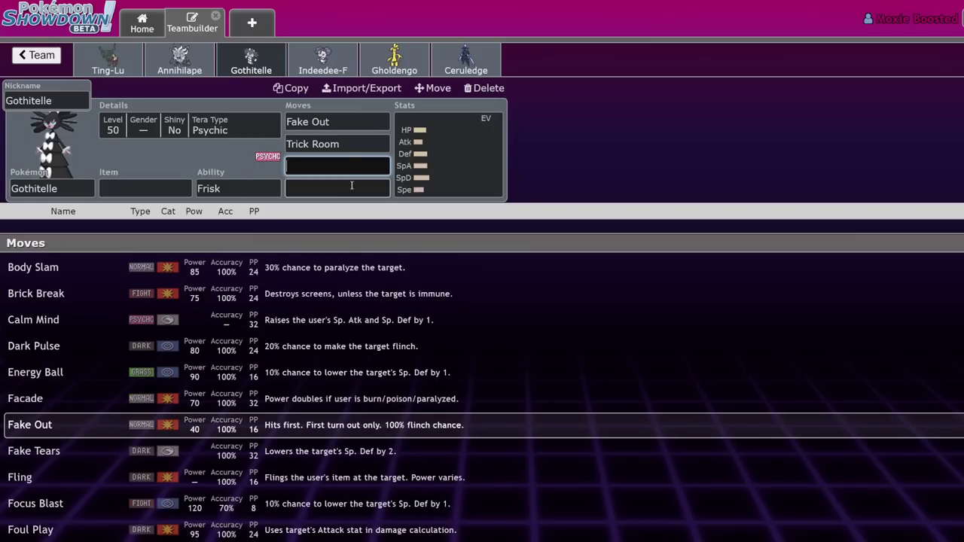
text(heal)
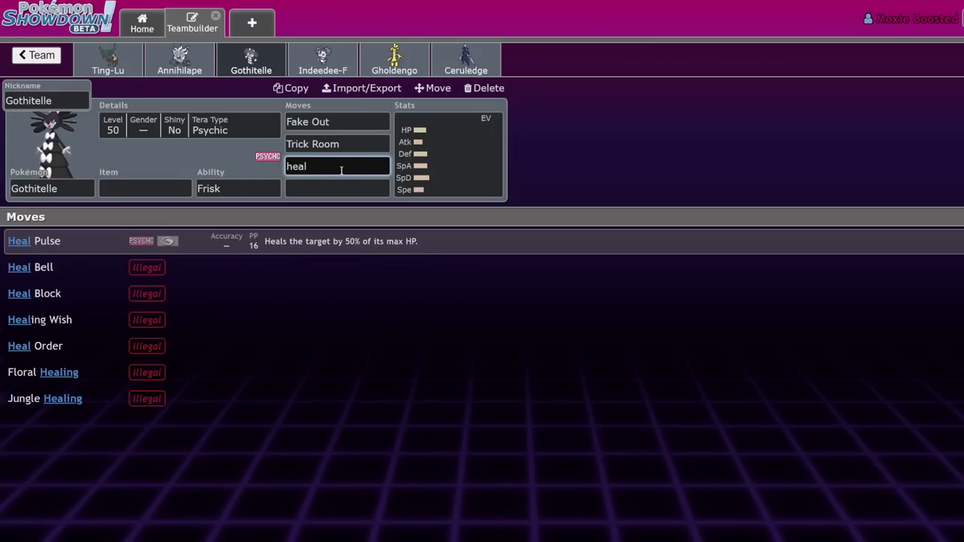
key(Return)
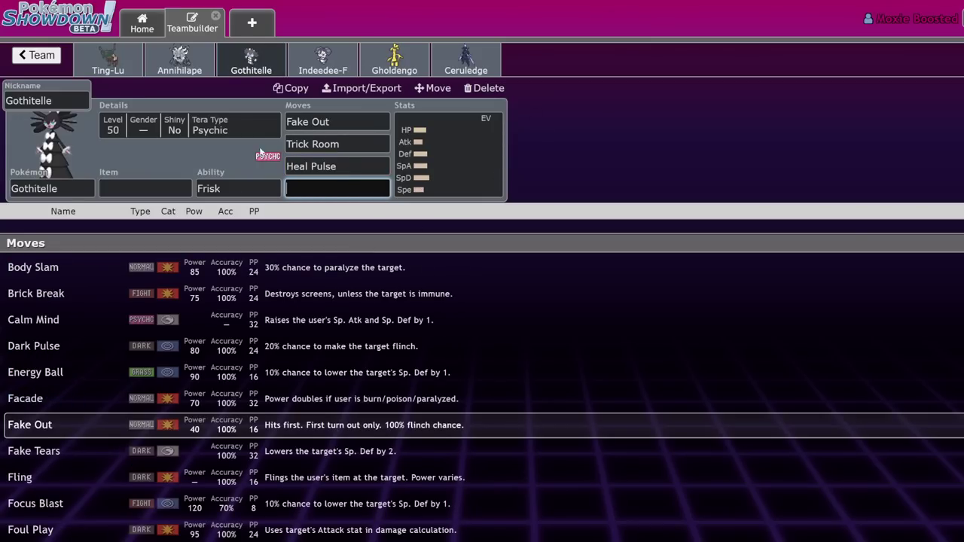
- Set Ting-Lu's first move to Fissure
click(108, 60)
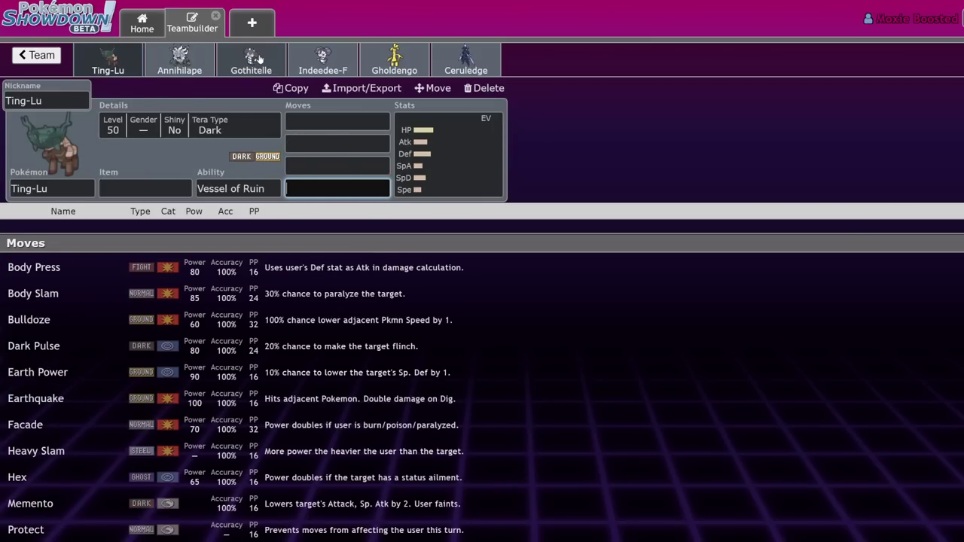
click(256, 59)
click(108, 58)
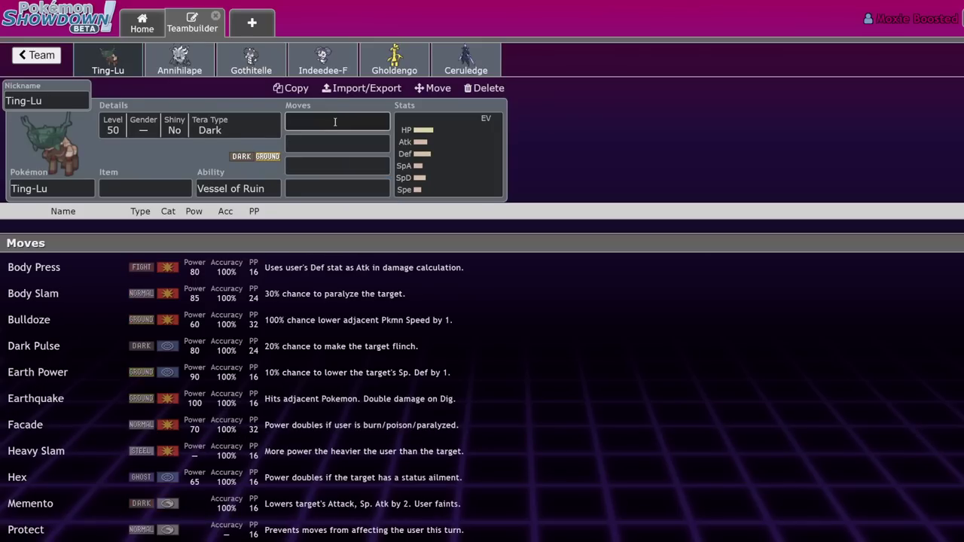
click(335, 121)
text(fiss)
key(Return)
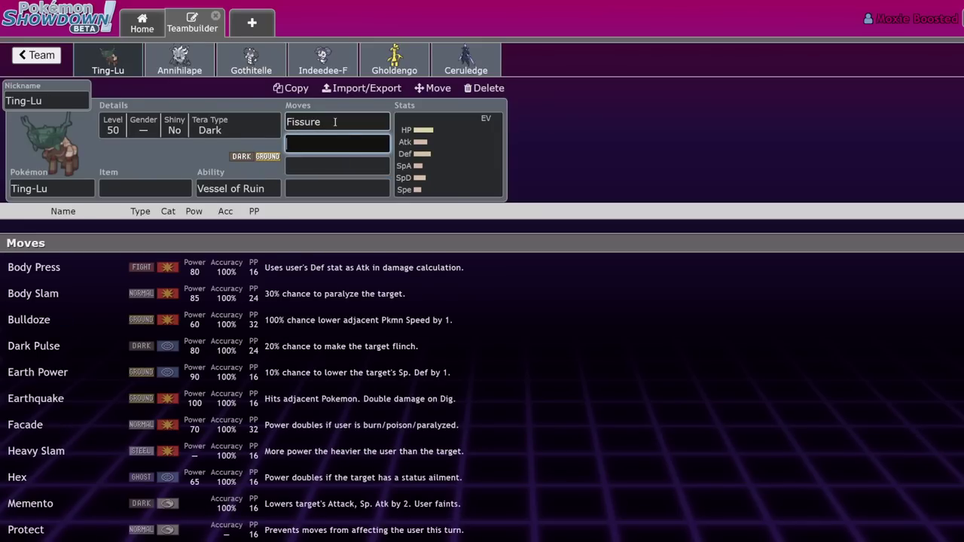
- Give Ting-Lu the Assault Vest as its held item
click(251, 60)
click(134, 62)
click(155, 188)
text(ass)
key(Return)
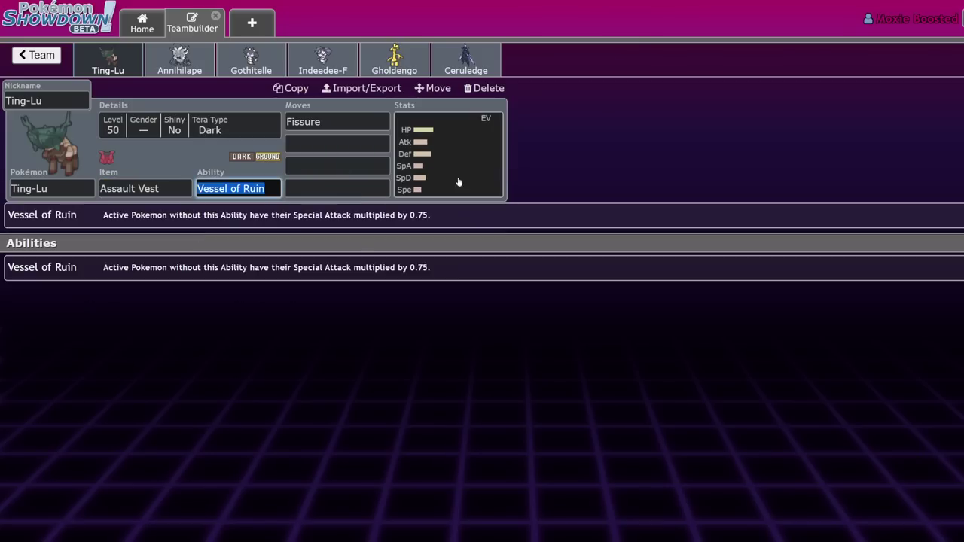
- Set Ting-Lu's second move to Sandstorm
click(316, 145)
text(sand)
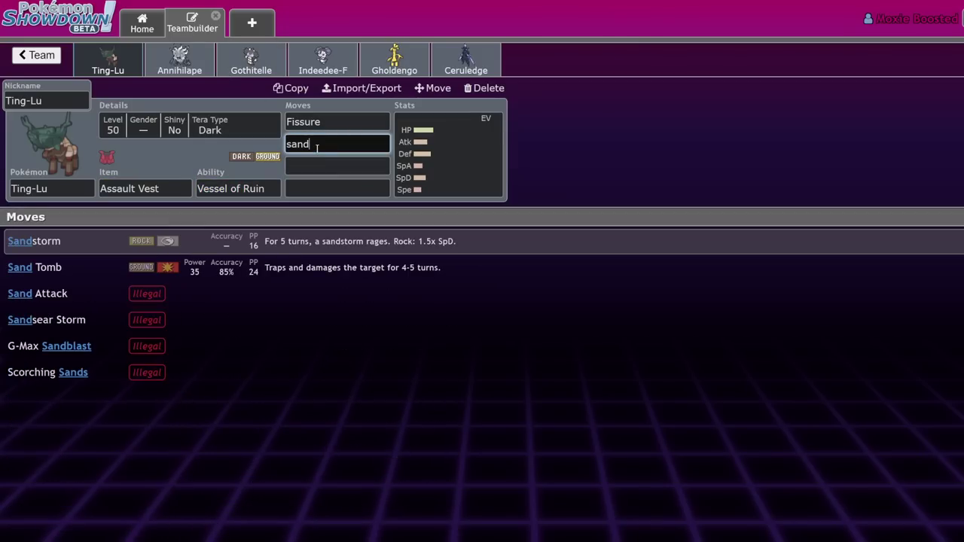
click(185, 241)
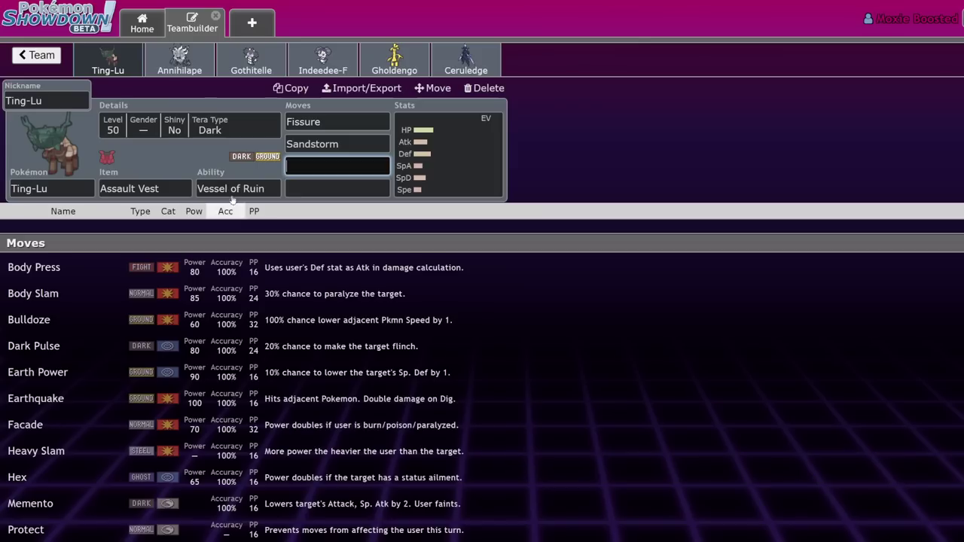
- Set Ting-Lu's second, third and fourth moves to Stomping Tantrum, Heavy Slam and Throat Chop
click(354, 144)
text(som)
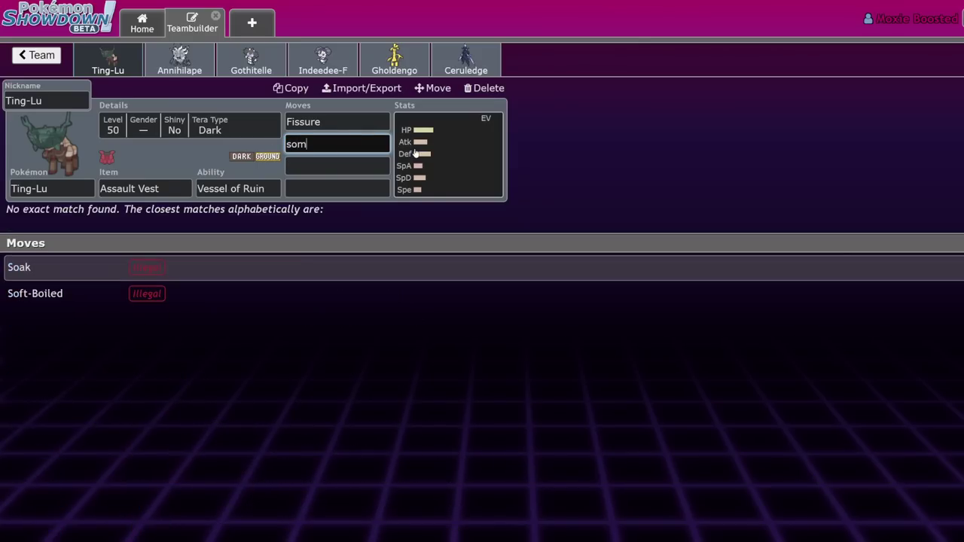
key(BackSpace)
text(tom)
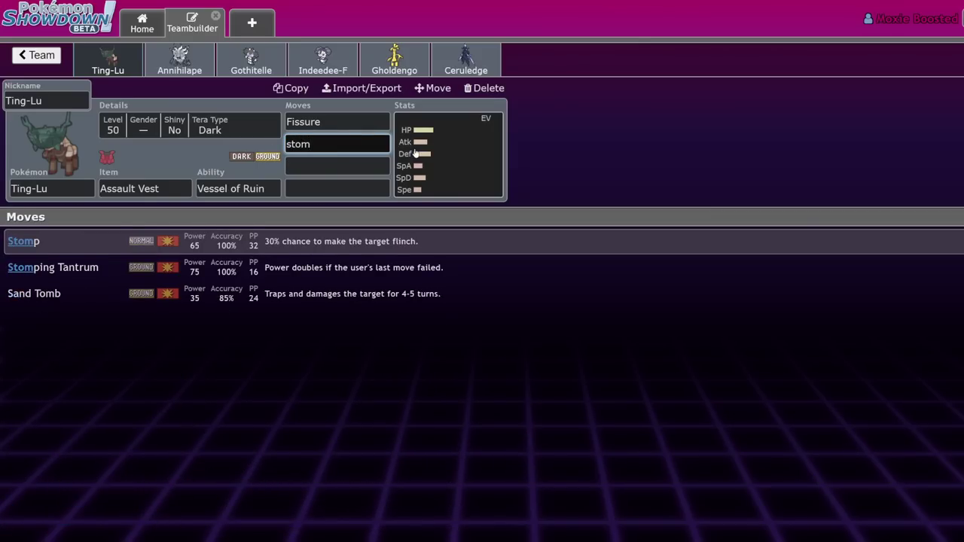
key(Down)
key(Return)
text(hea)
key(Return)
text(t)
click(135, 346)
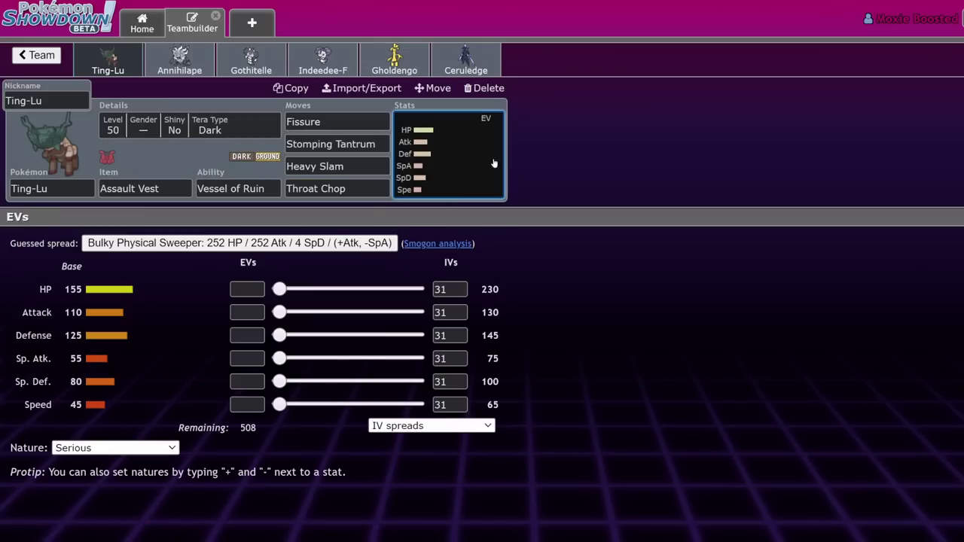
- Change Ting-Lu's held item to Leftovers and its first move to Sand Tomb
click(143, 188)
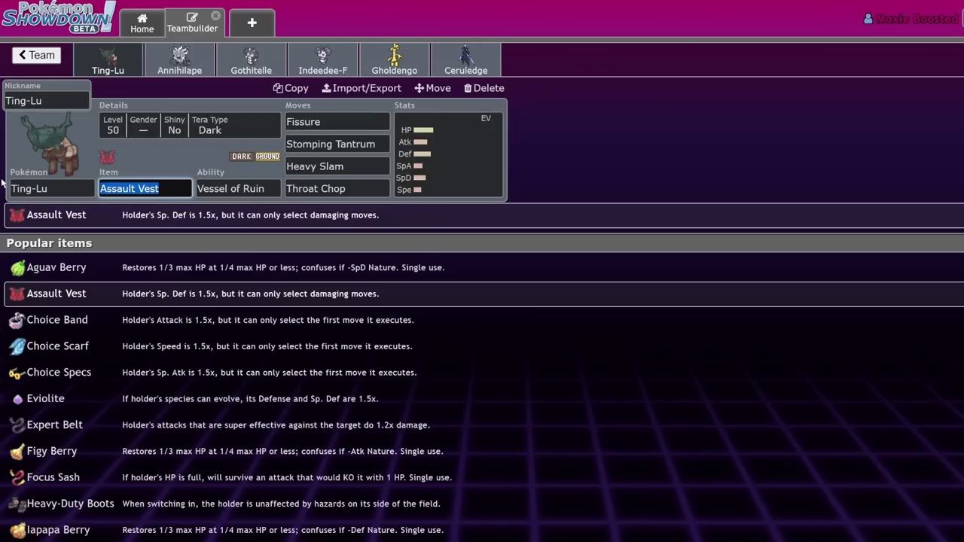
text(left)
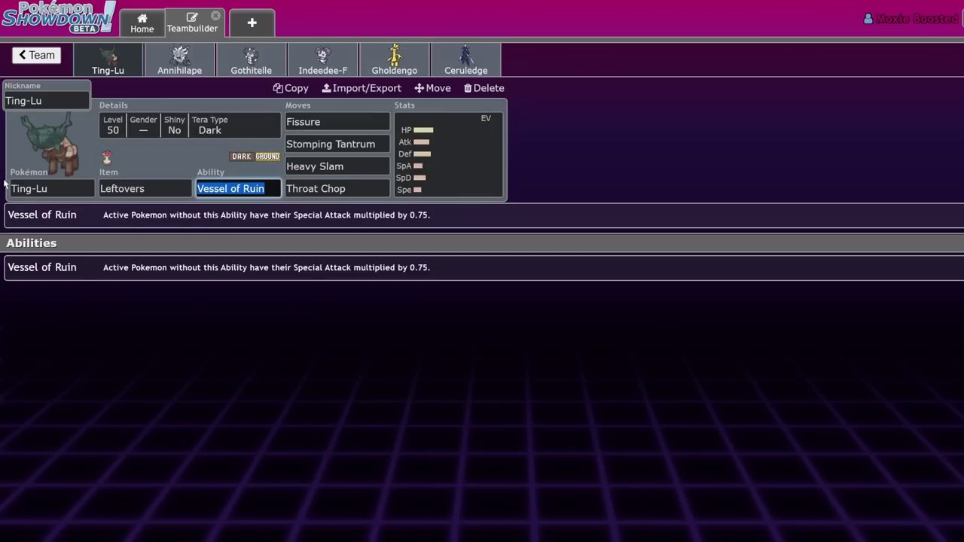
key(Tab)
text(sand)
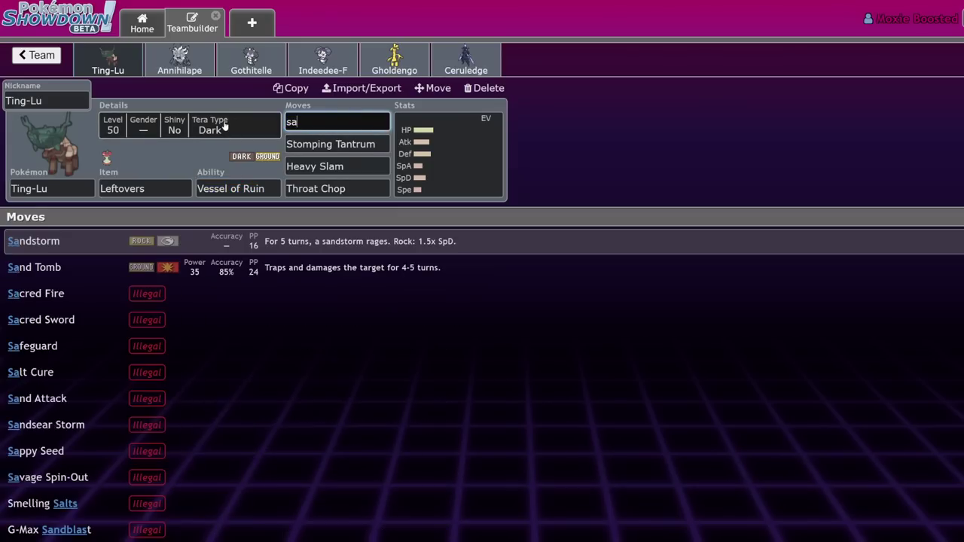
click(220, 269)
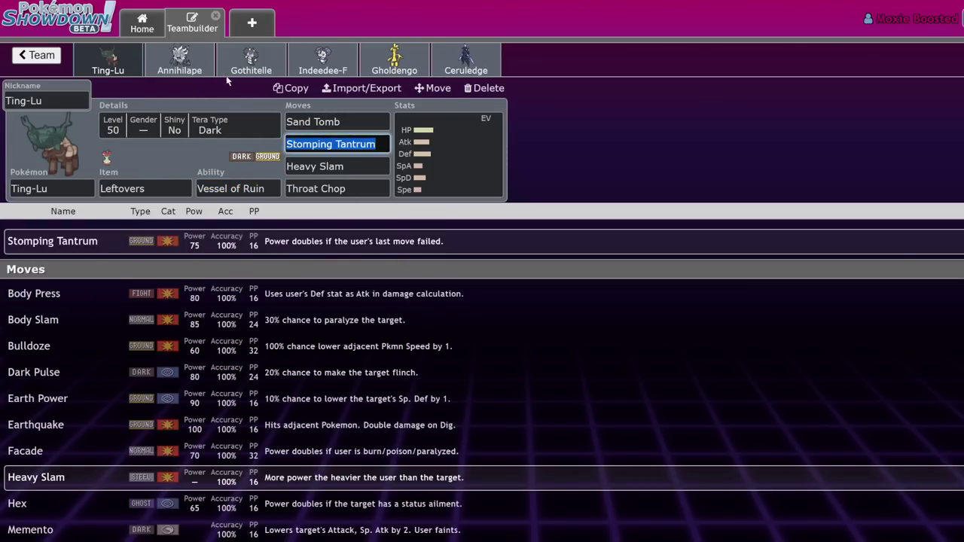
- Change Gothitelle's ability to Shadow Tag
click(243, 69)
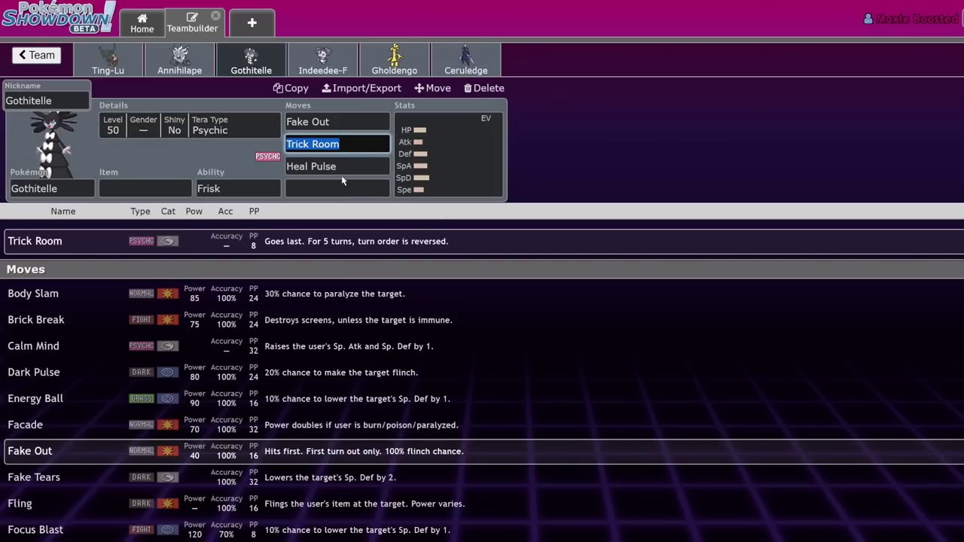
click(235, 189)
click(114, 345)
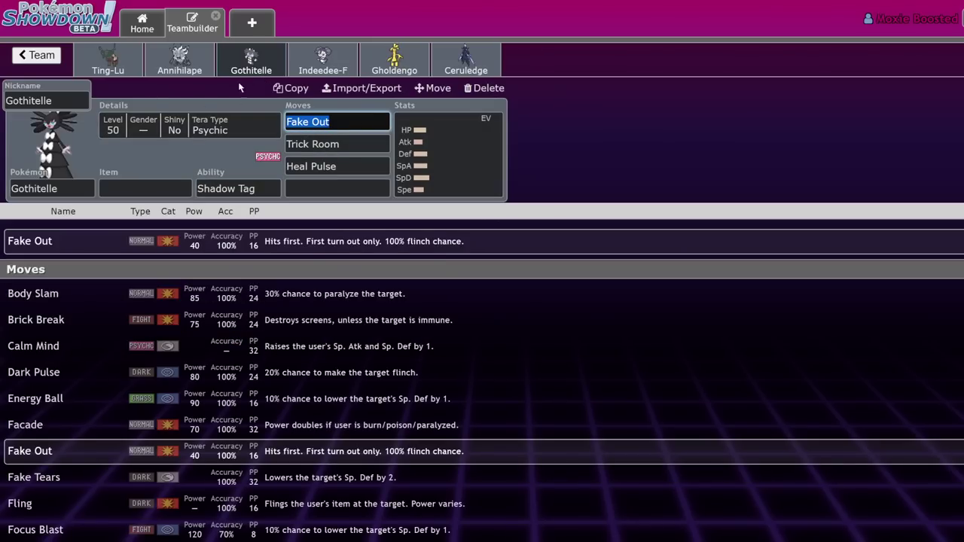
- Check Annihilape's ability options and try out a high HP EV investment for it
click(179, 60)
click(227, 189)
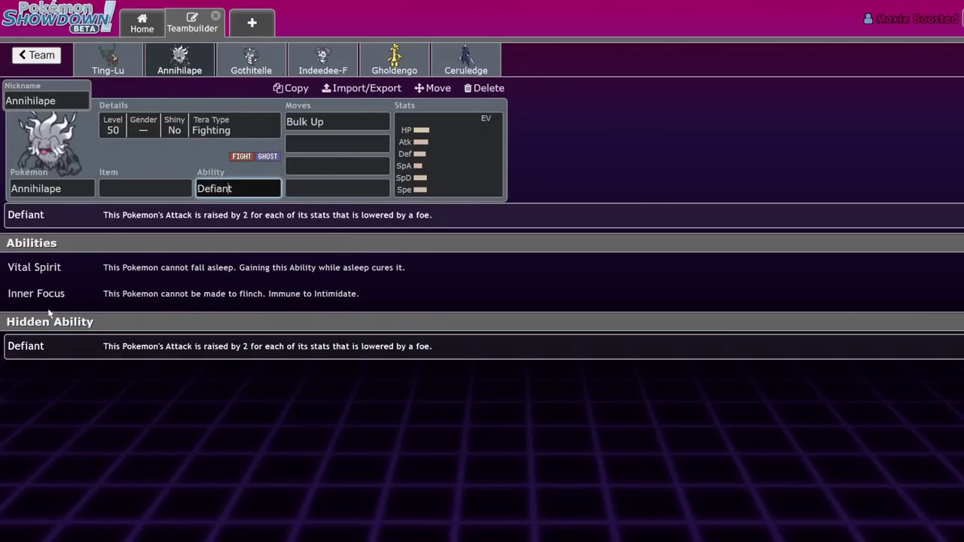
key(Return)
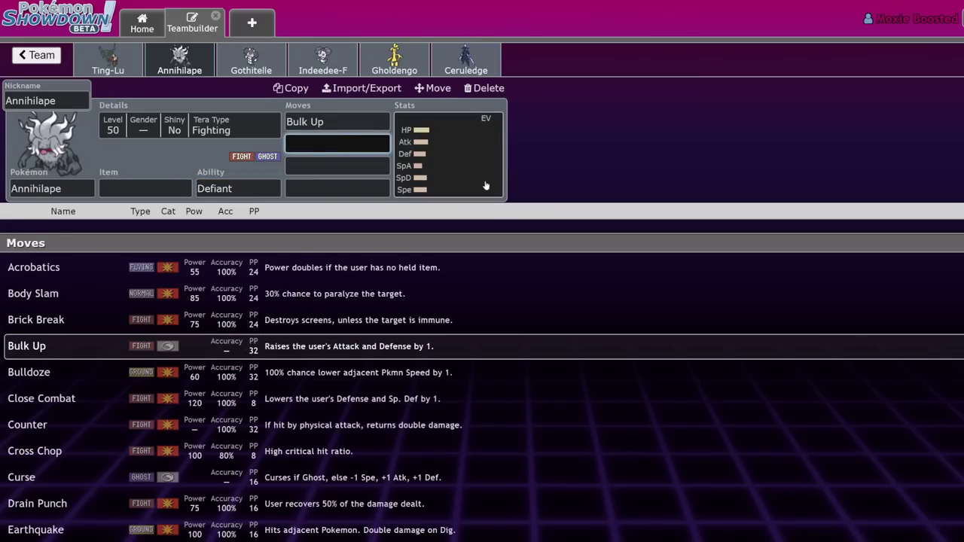
click(477, 182)
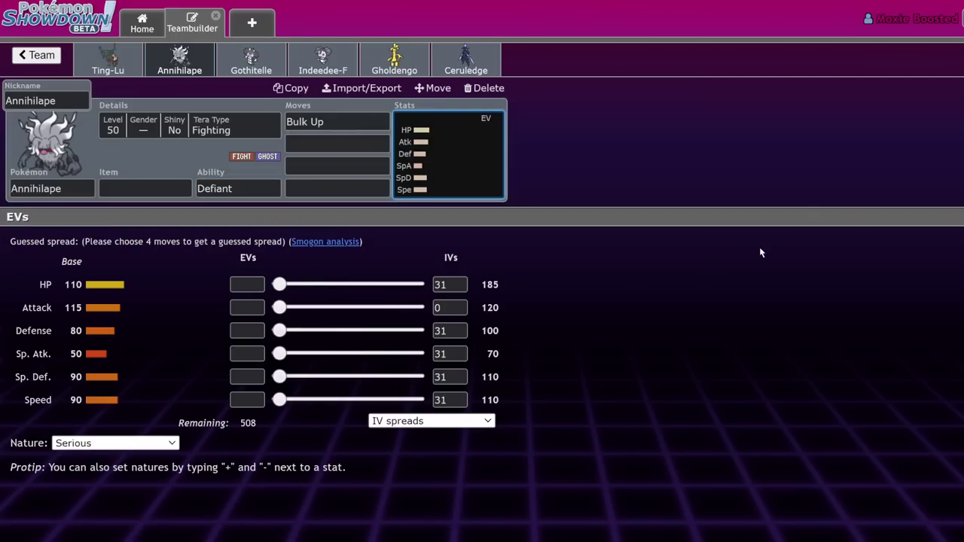
click(420, 284)
drag(420, 284, 279, 284)
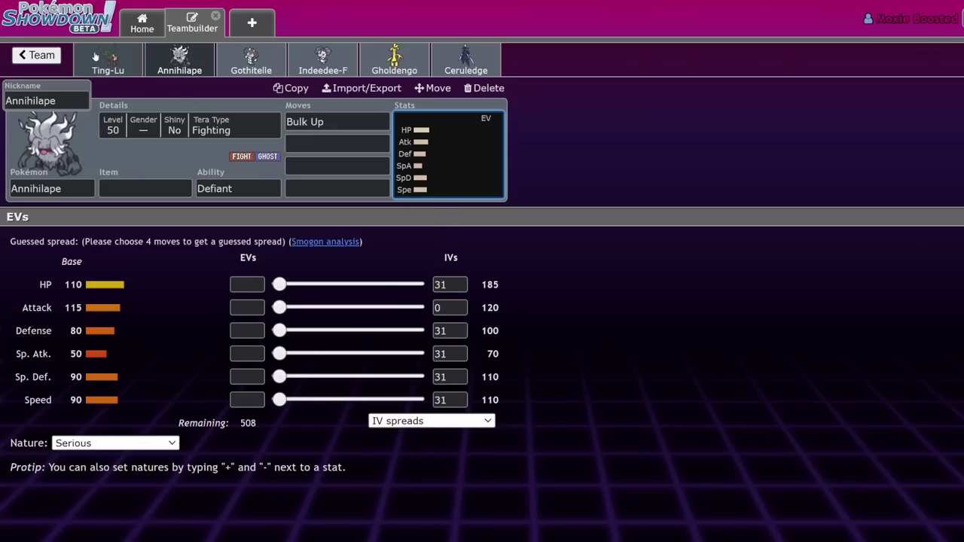
- Set Annihilape's second move to Drain Punch
click(312, 143)
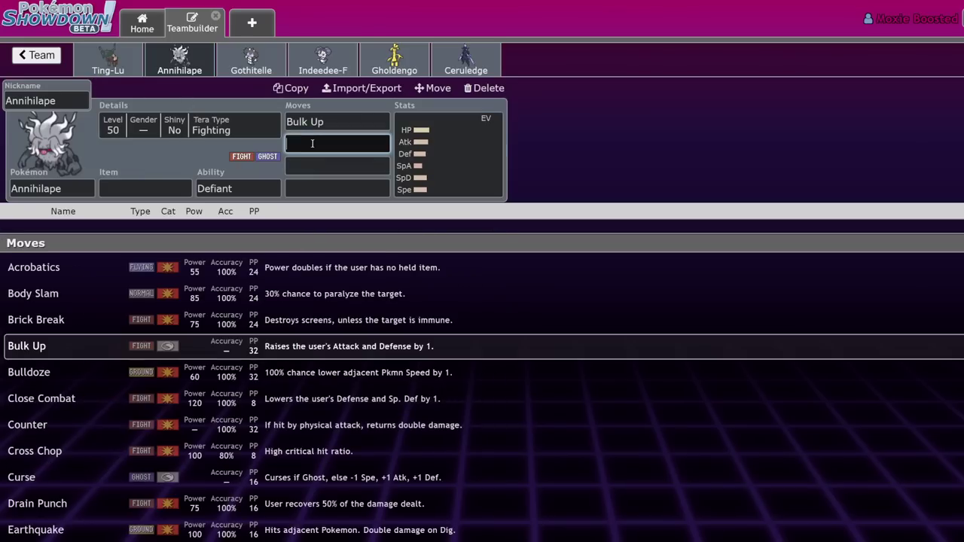
text(drai)
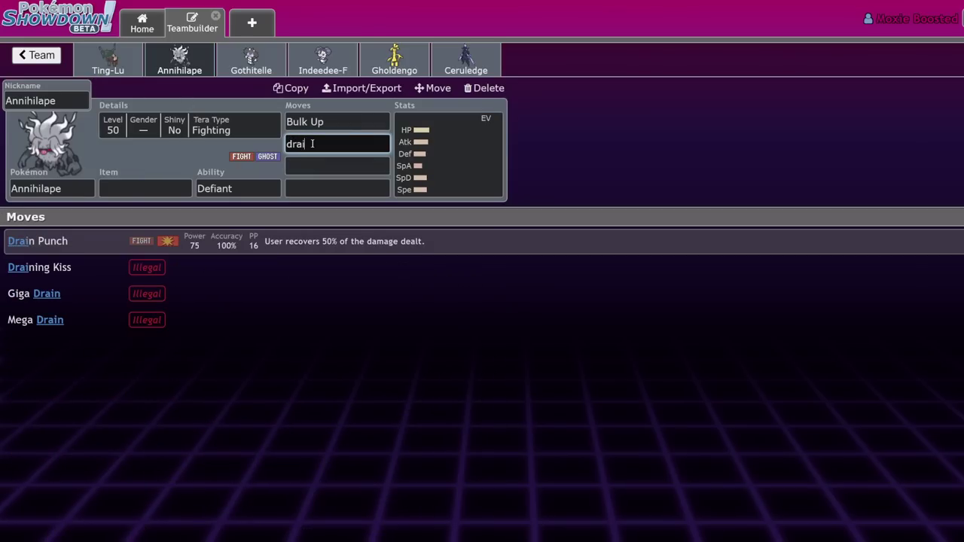
key(Return)
- Compare the Ting-Lu and Annihilape sets, examining their details and Annihilape's ability and moves
click(109, 47)
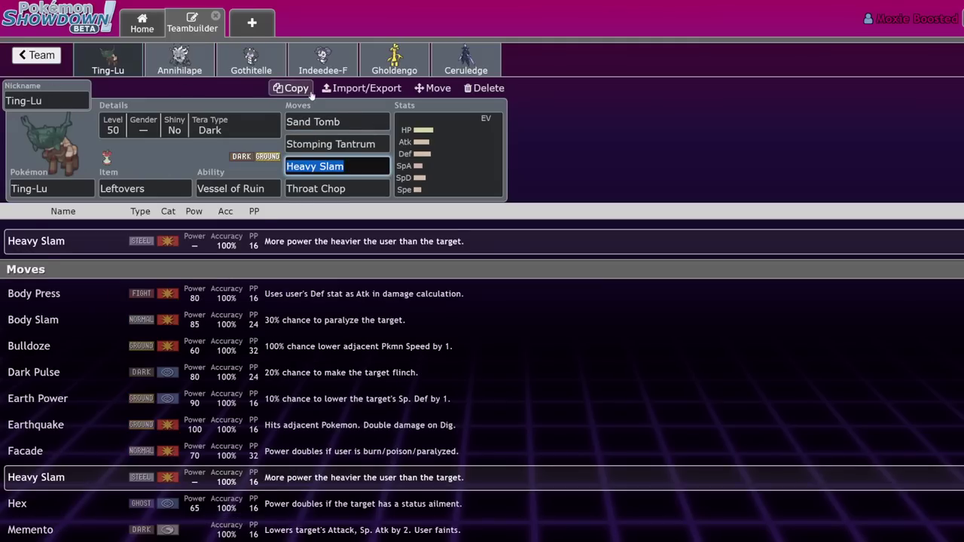
click(180, 60)
click(179, 136)
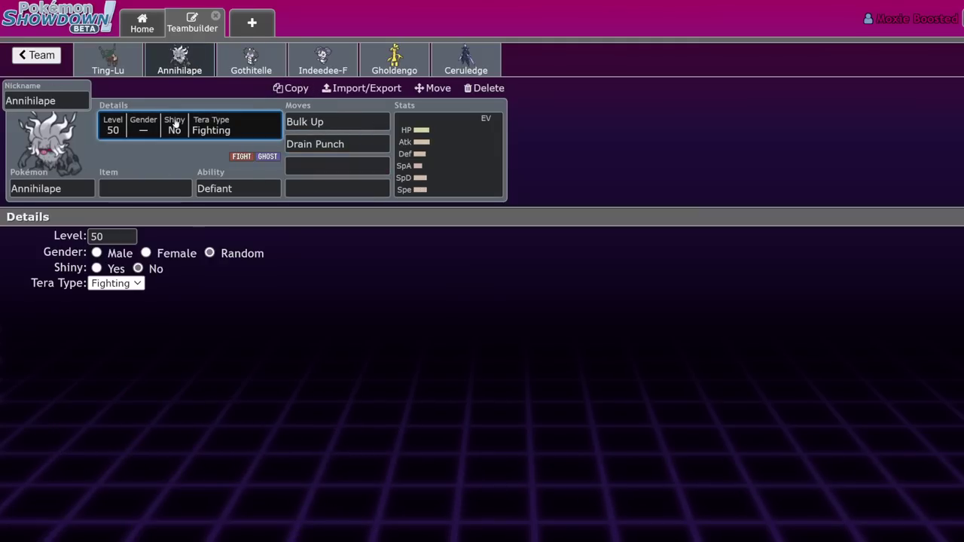
click(113, 60)
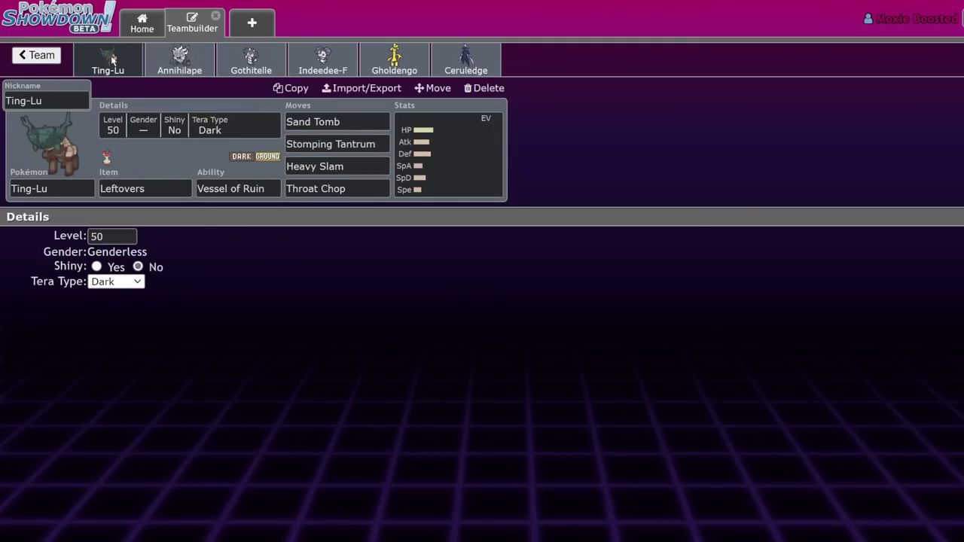
click(176, 66)
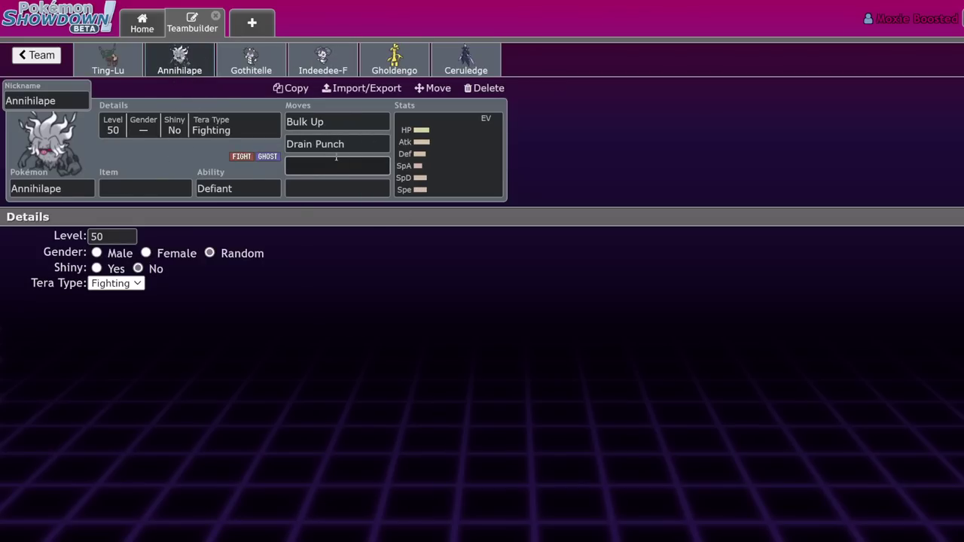
click(336, 159)
click(238, 186)
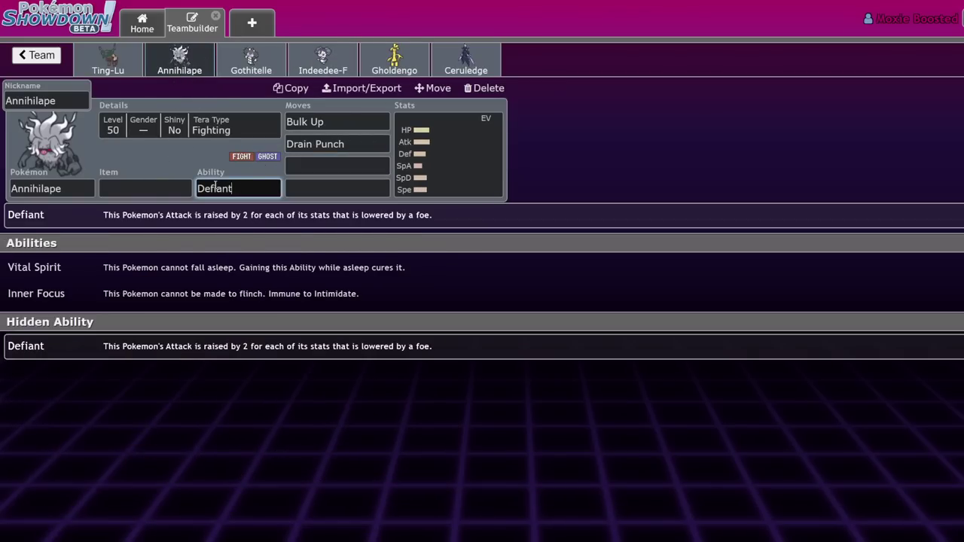
click(316, 123)
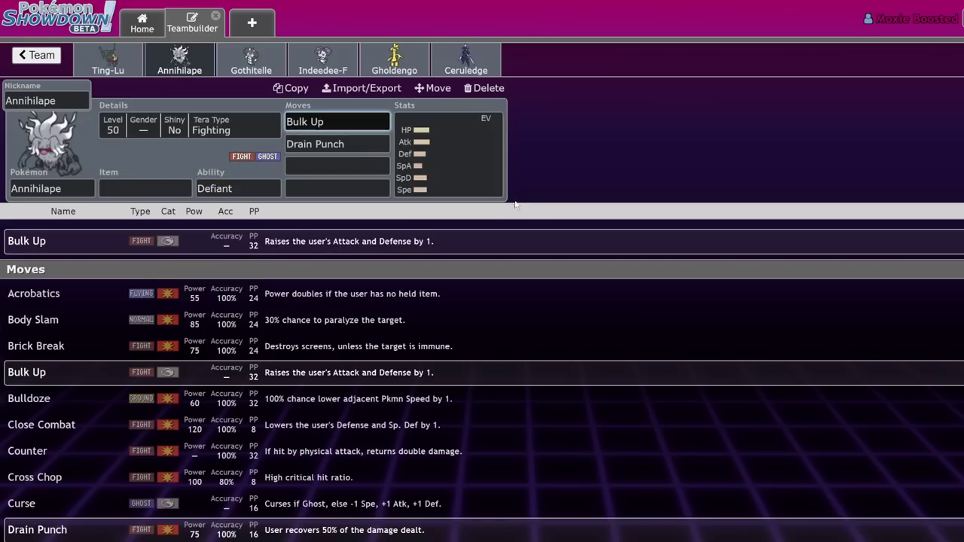
- Set Annihilape's EVs to 252 HP, 12 Attack and 244 Special Defense
click(475, 174)
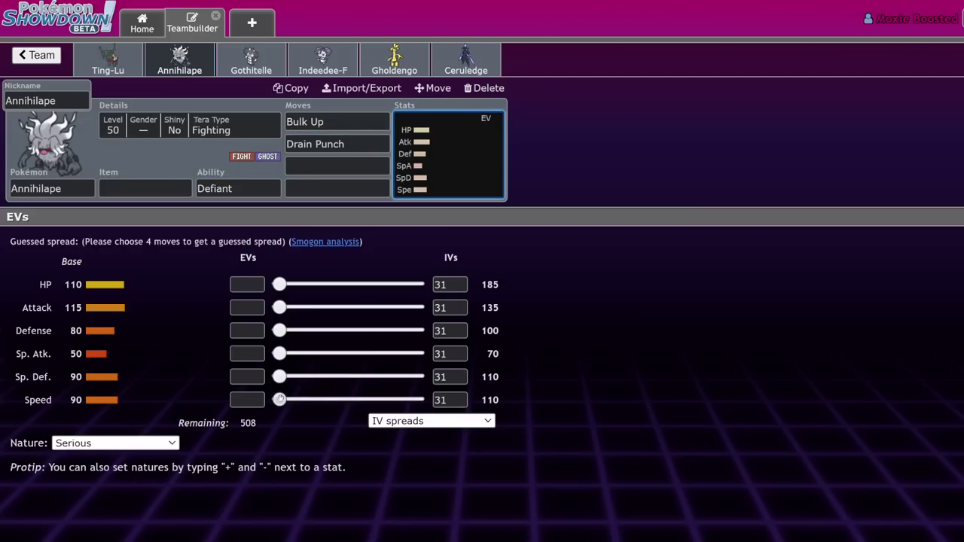
drag(280, 308, 418, 284)
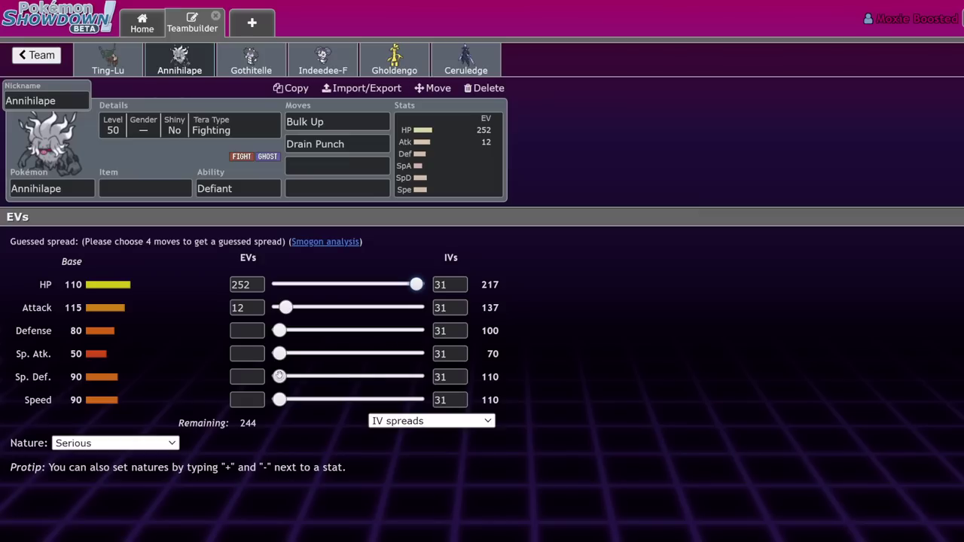
drag(280, 376, 414, 377)
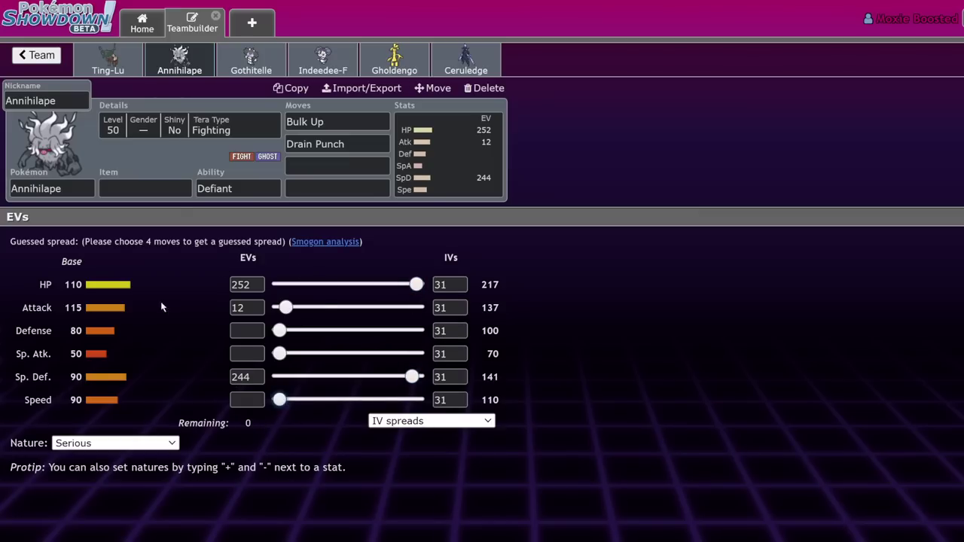
- Give Annihilape Leftovers as its held item
click(142, 188)
text(left)
key(Return)
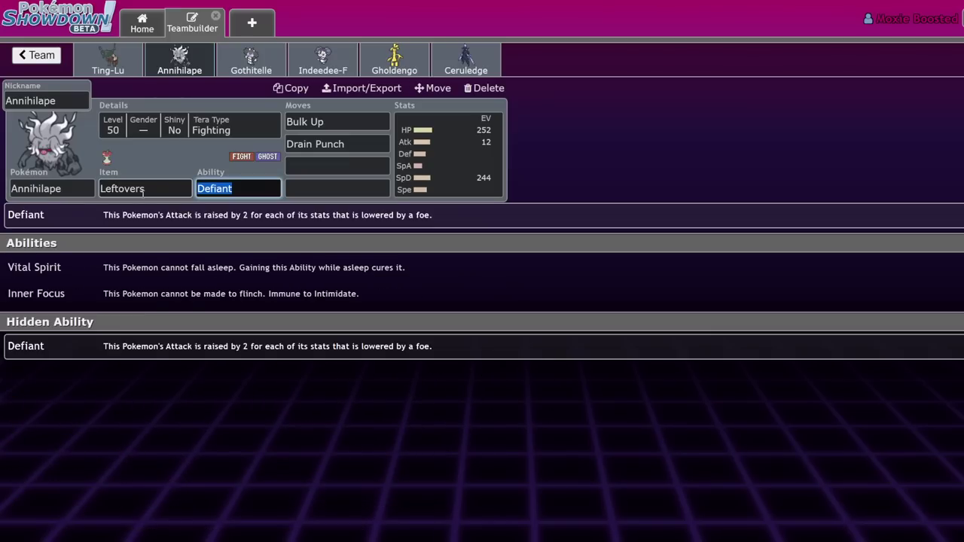
- Review Ting-Lu's set against Annihilape's moves, held item and EV spread
click(360, 165)
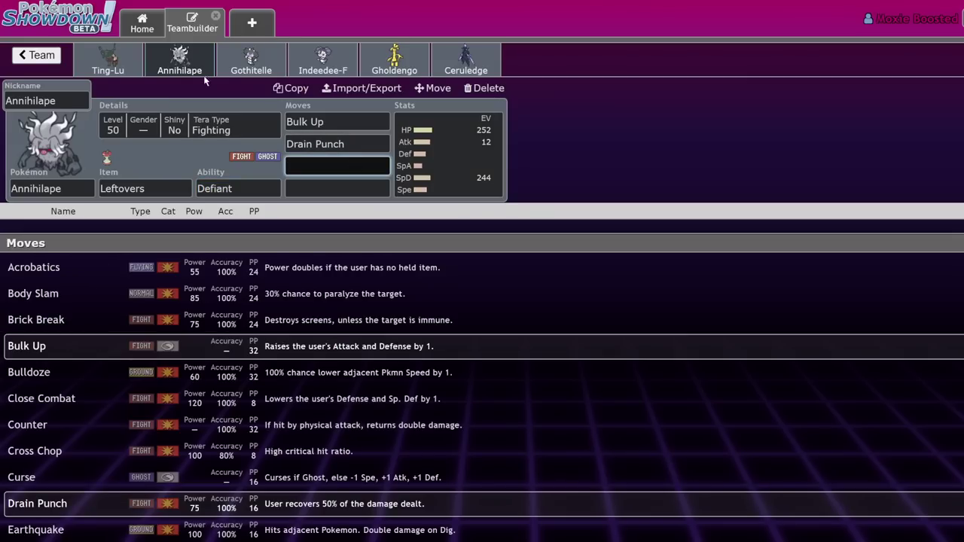
click(126, 72)
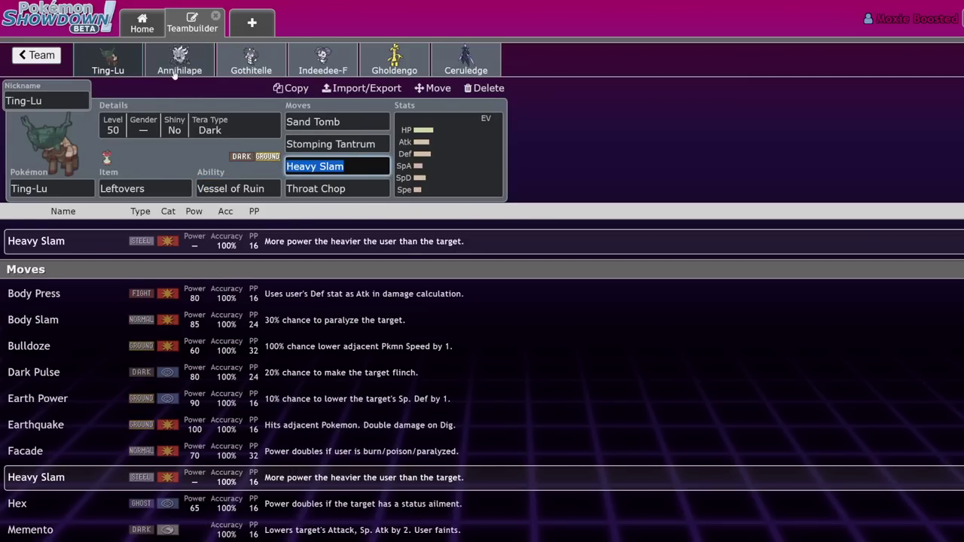
click(174, 73)
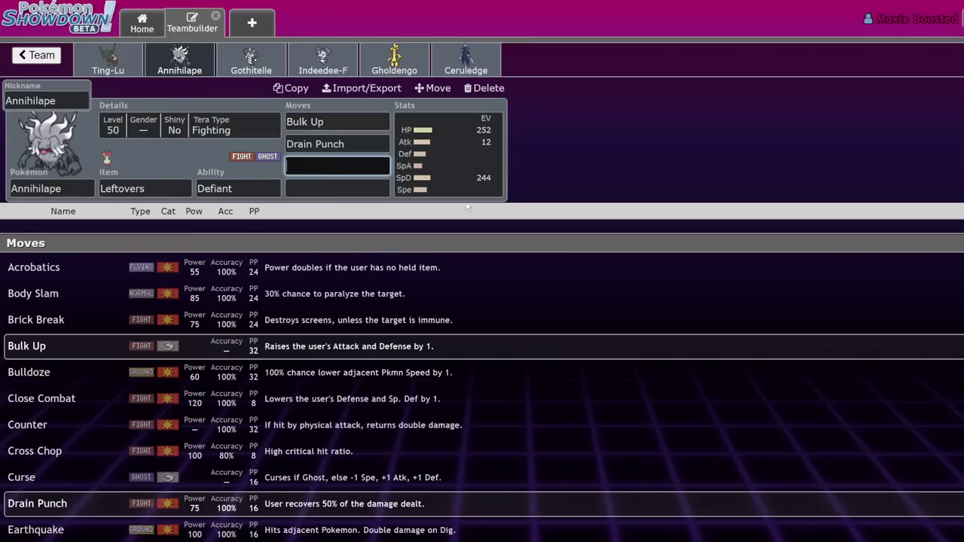
click(105, 60)
click(179, 60)
click(113, 64)
click(176, 72)
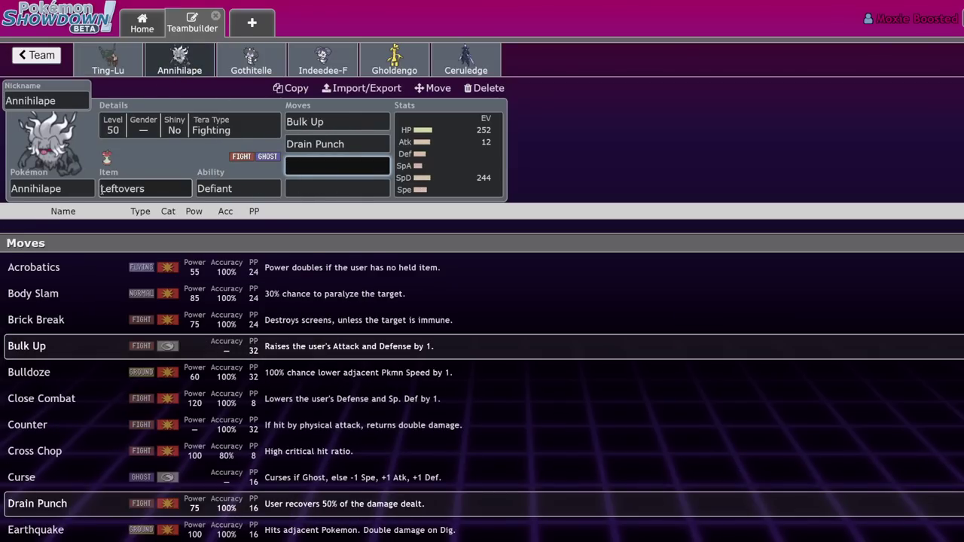
click(449, 154)
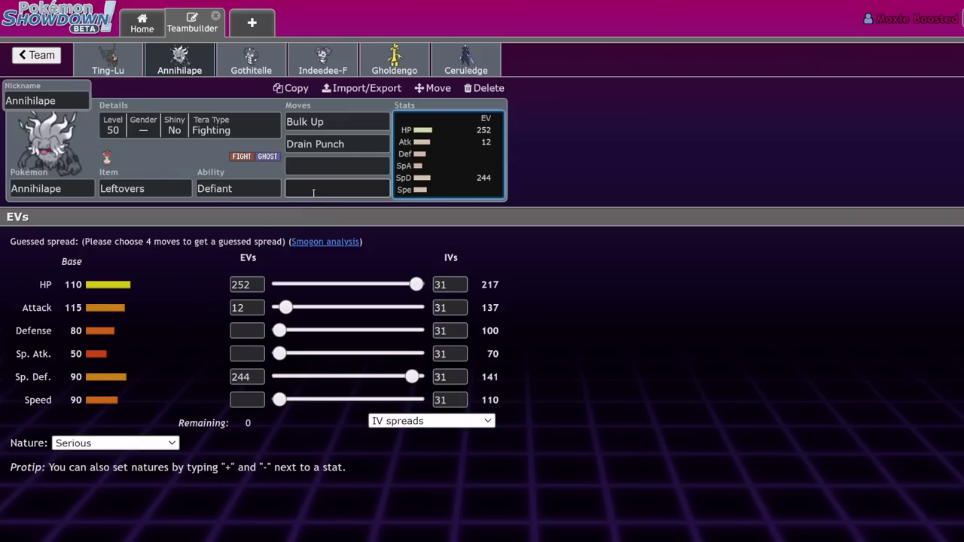
click(342, 120)
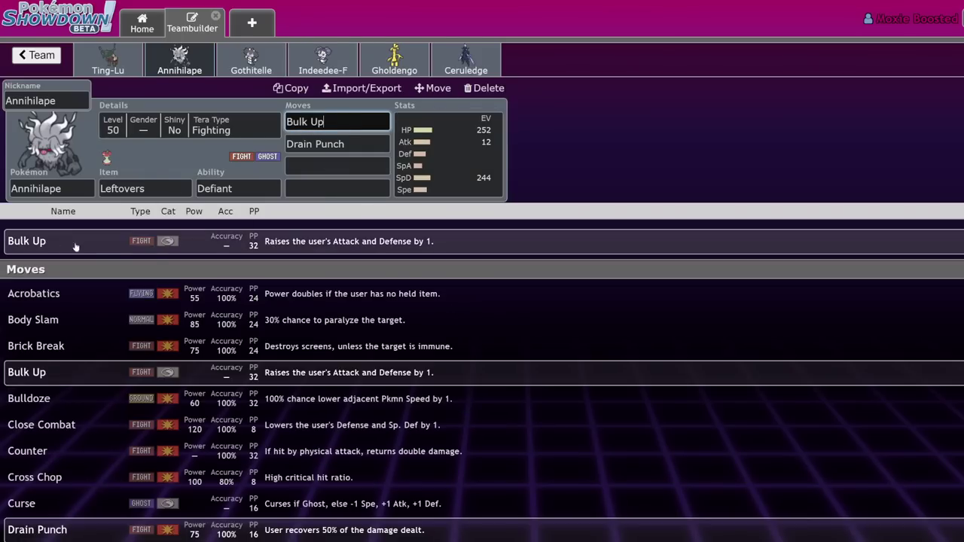
click(99, 73)
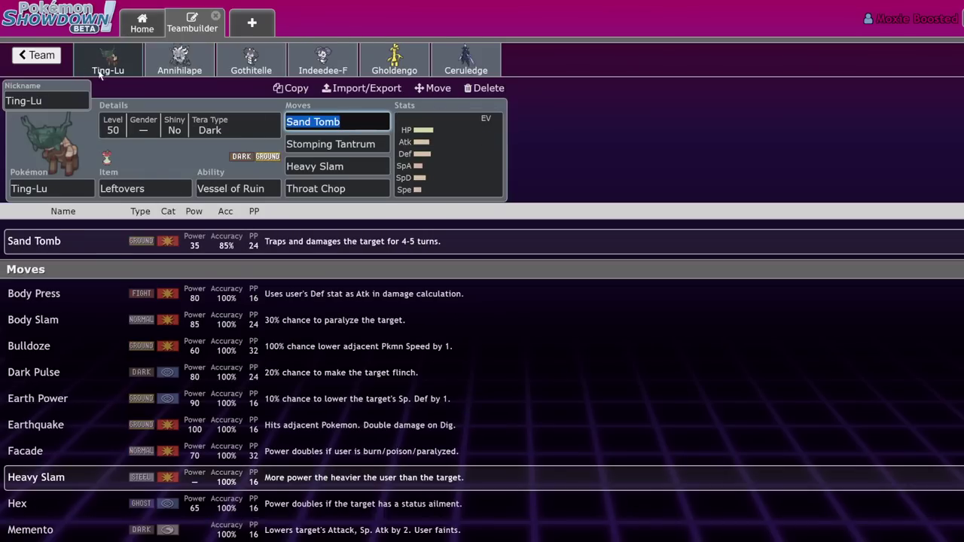
- Set Annihilape's third move to Rage Fist
click(180, 60)
click(352, 167)
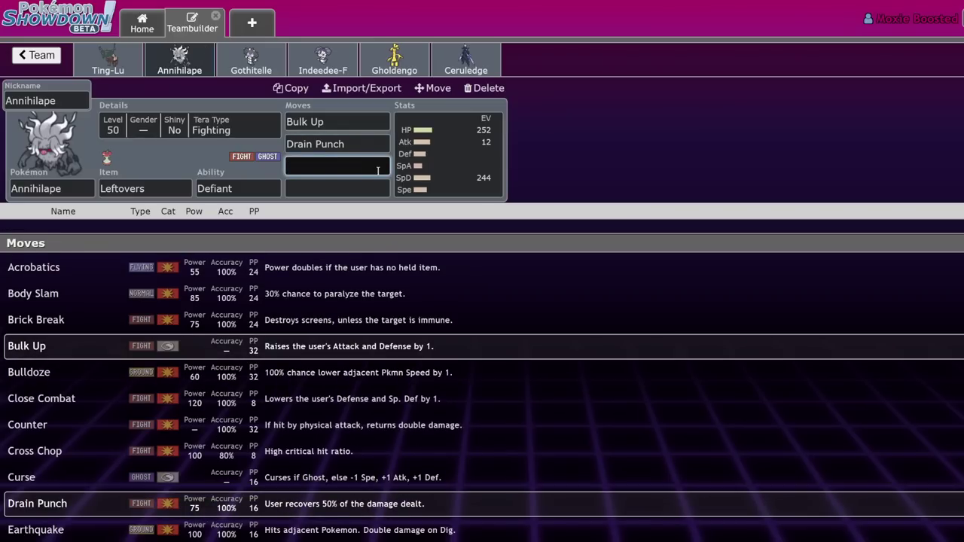
text(rage)
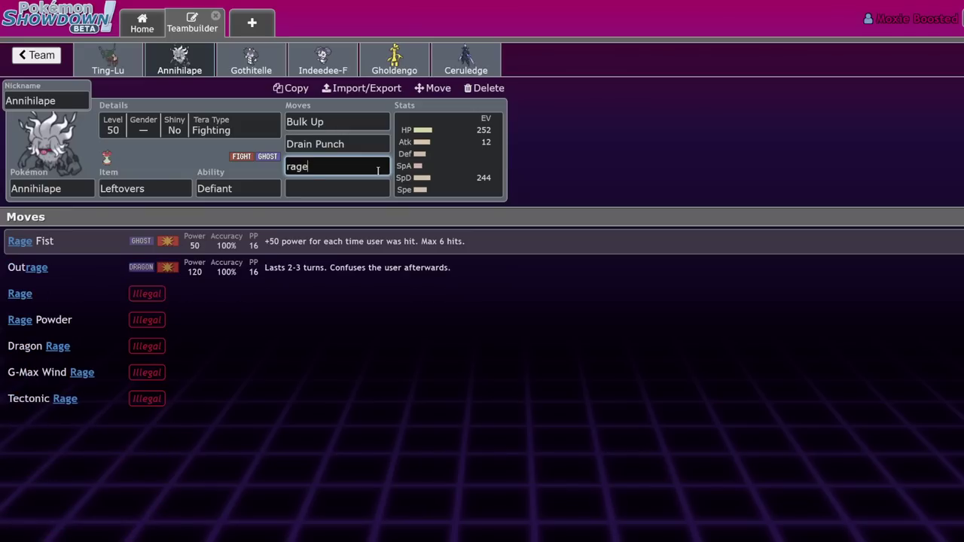
click(308, 240)
- Set Ceruledge's first two moves to Bulk Up and Bitter Blade
click(466, 60)
click(350, 120)
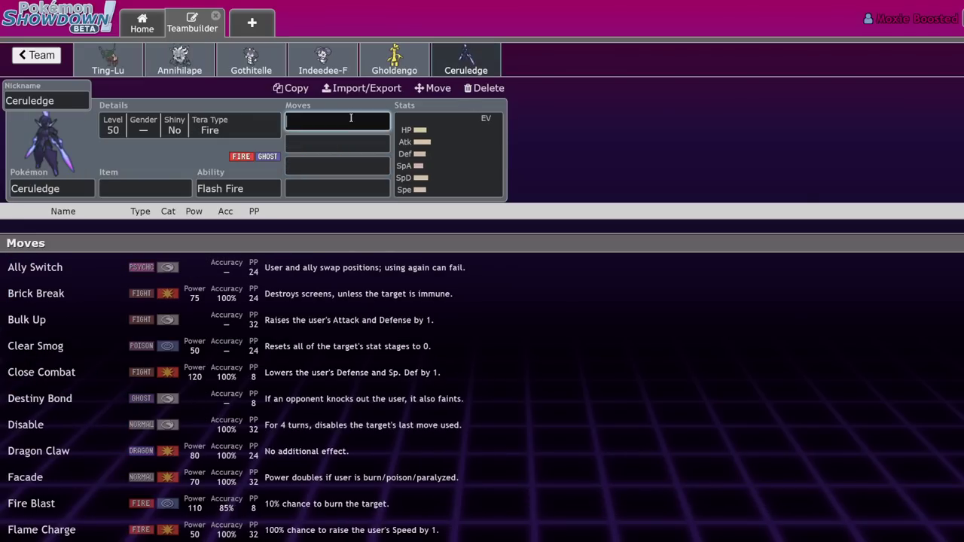
text(bulk)
key(Return)
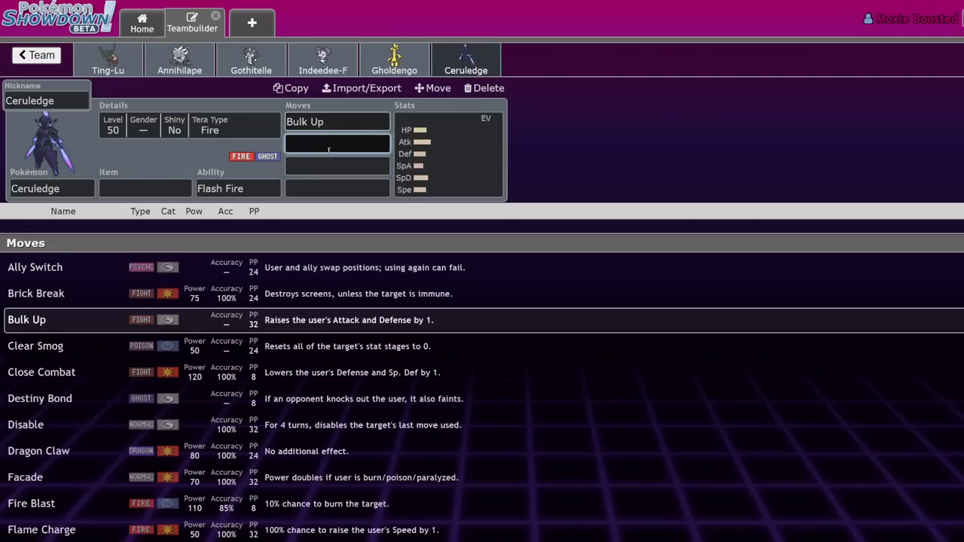
text(bitt)
key(Return)
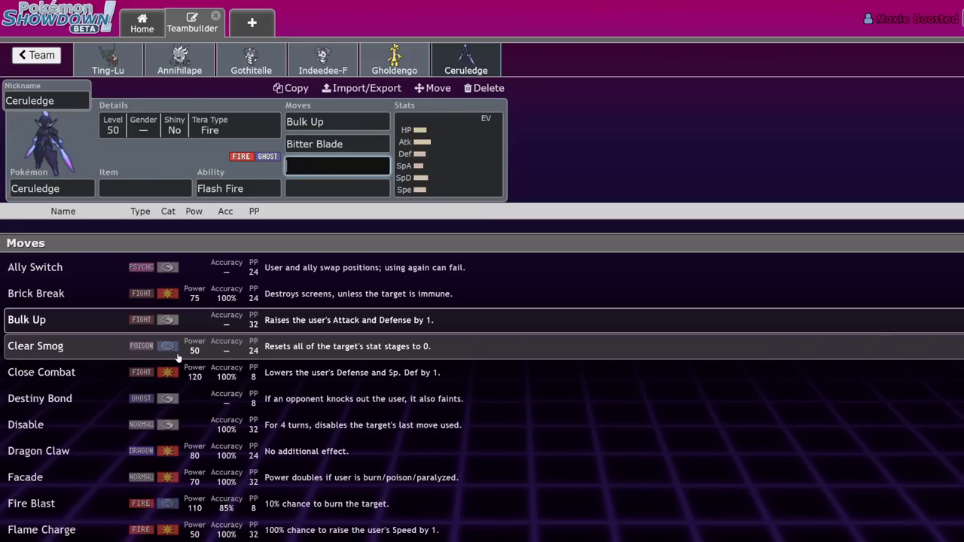
- Set Ceruledge's last two moves to Shadow Sneak and Protect
text(shad)
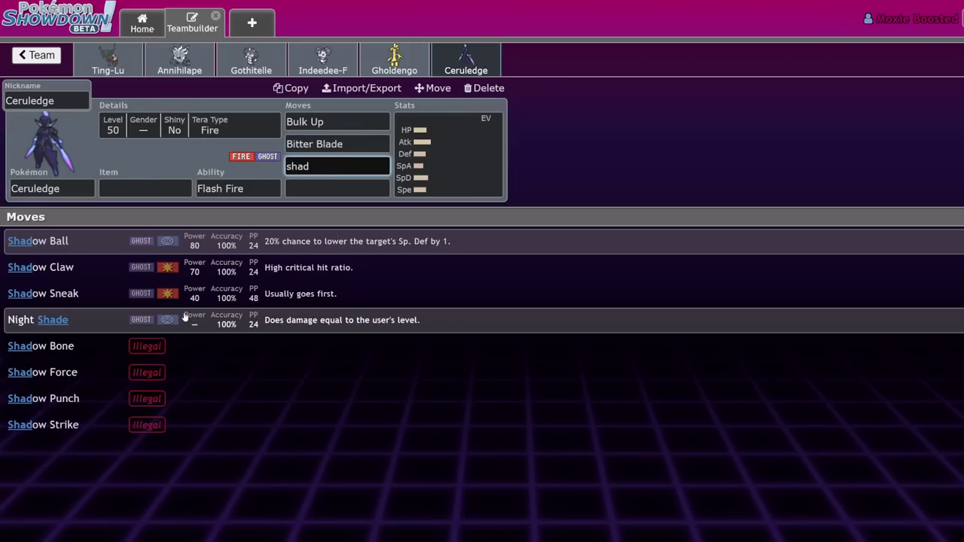
click(181, 296)
text(pro)
key(Return)
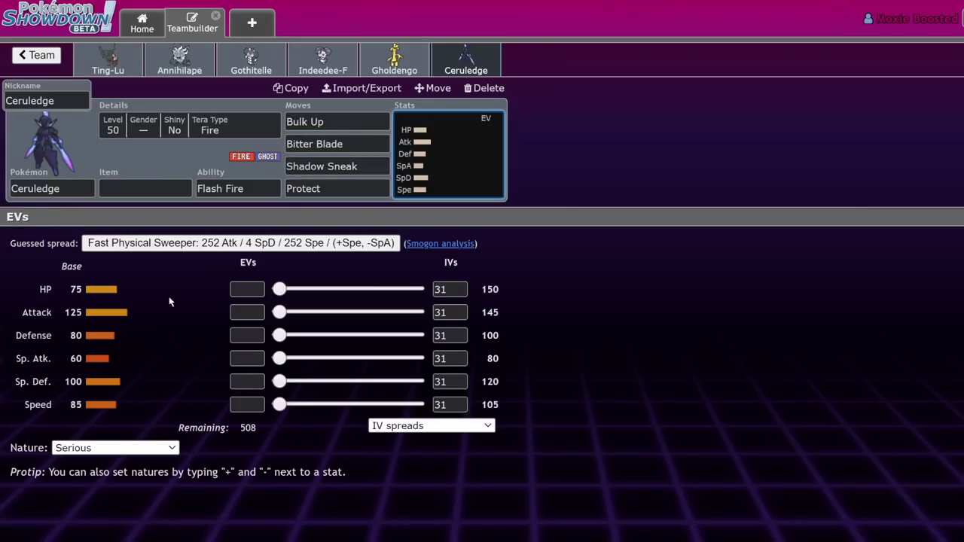
- Give Ceruledge Leftovers as its held item
click(129, 186)
text(left)
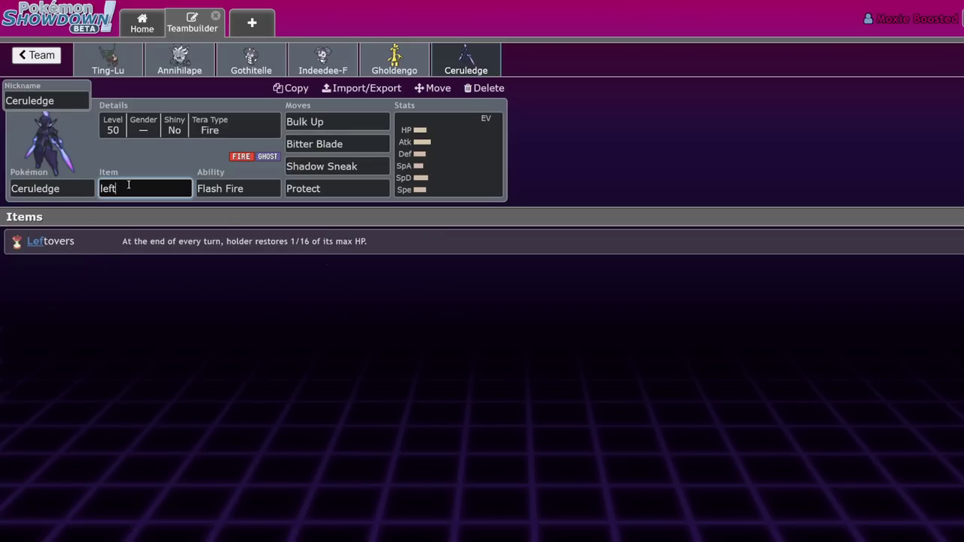
key(Return)
- Change Ceruledge's Tera Type to Grass and leave it non-shiny
click(204, 129)
click(96, 268)
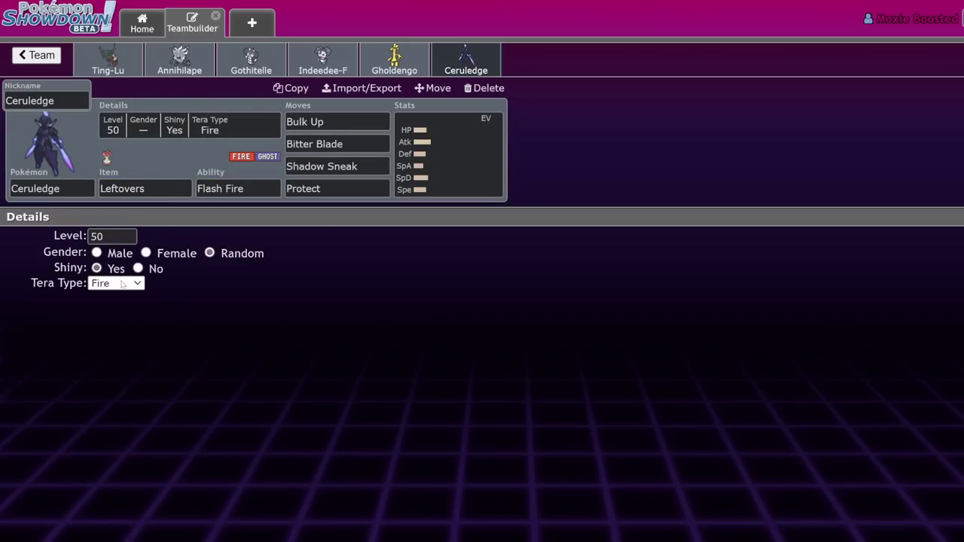
click(122, 283)
click(128, 388)
key(Down)
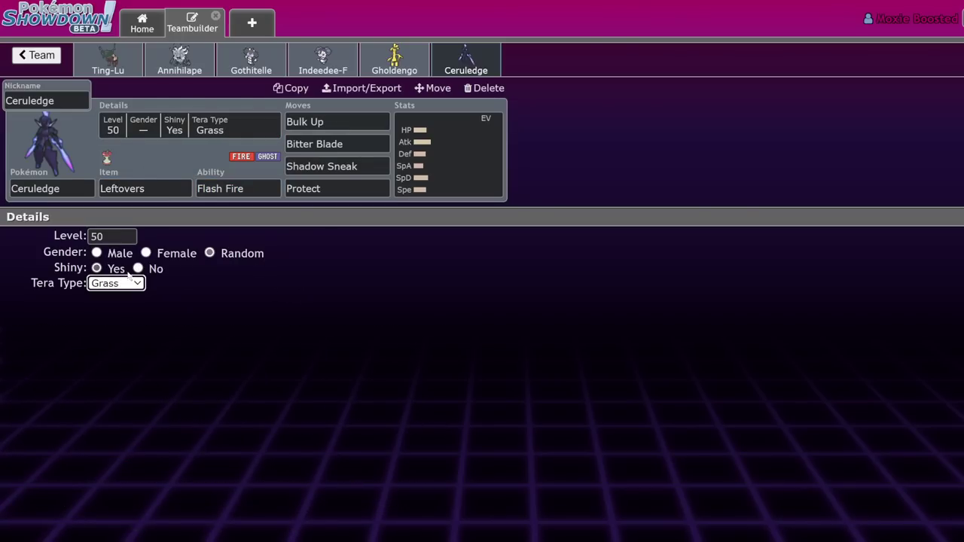
click(137, 268)
- Compare Ceruledge's moves, Tera Type, typing and base stats with Ting-Lu's set
click(467, 162)
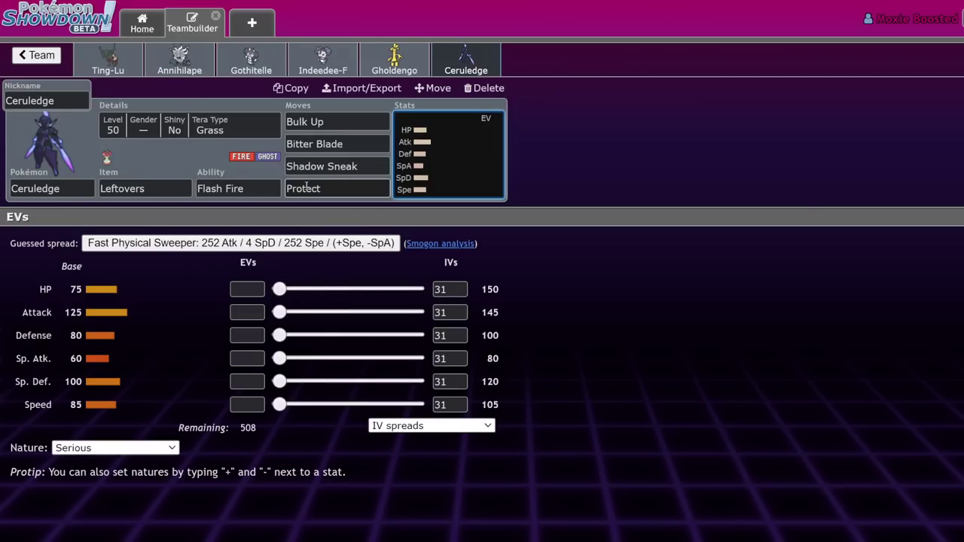
click(108, 59)
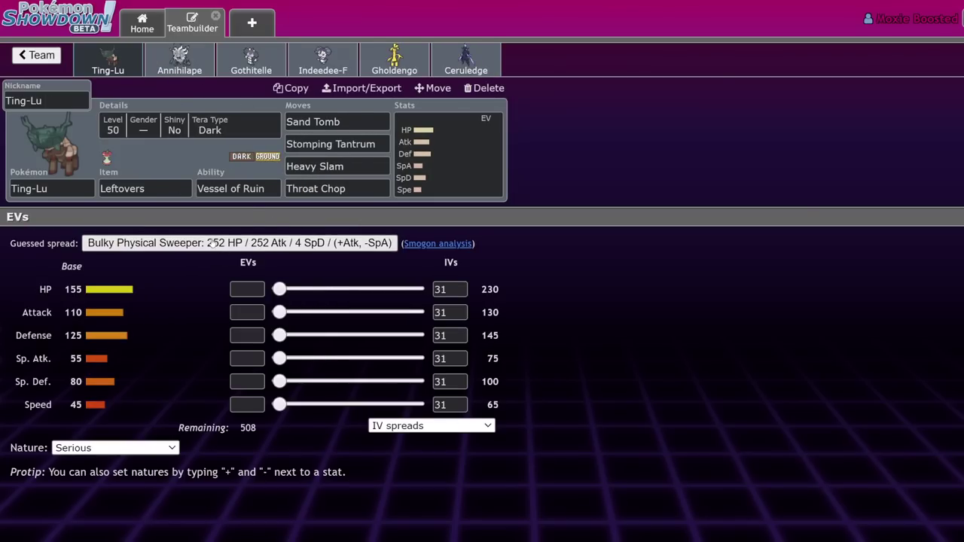
click(461, 61)
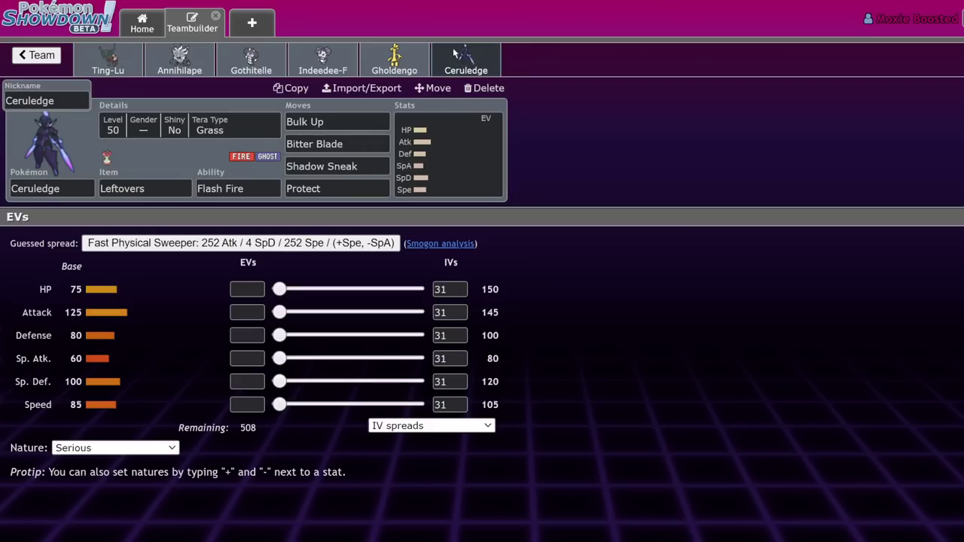
click(131, 69)
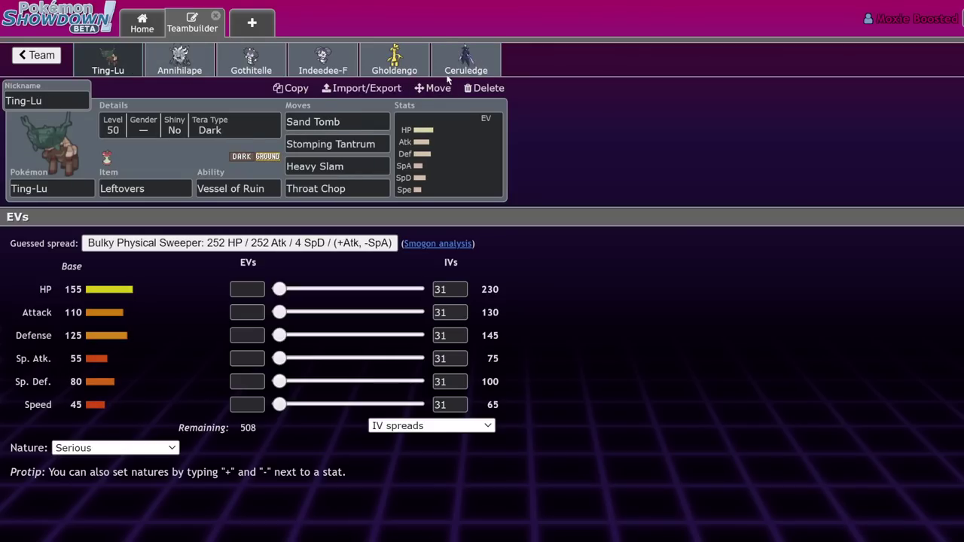
click(456, 64)
click(119, 62)
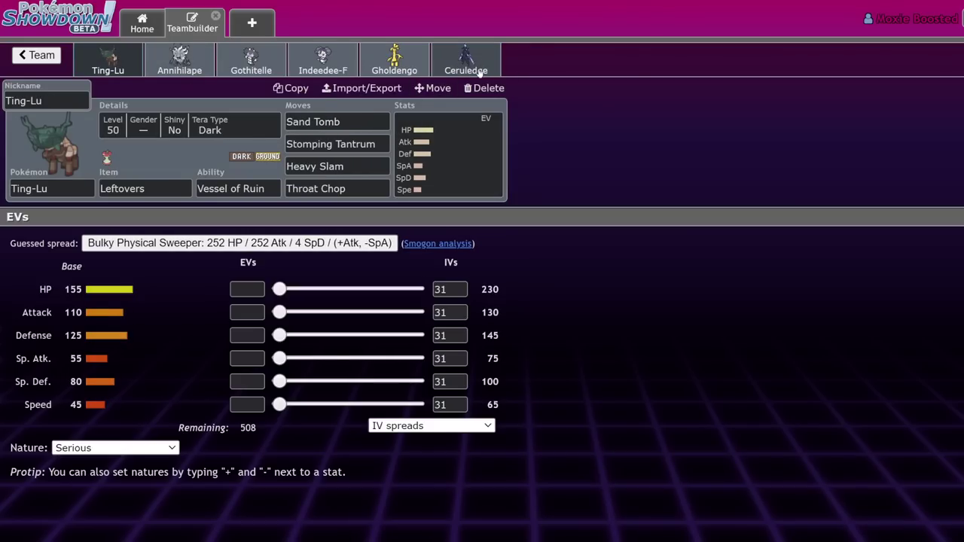
click(479, 67)
click(124, 66)
click(467, 61)
click(128, 64)
click(467, 61)
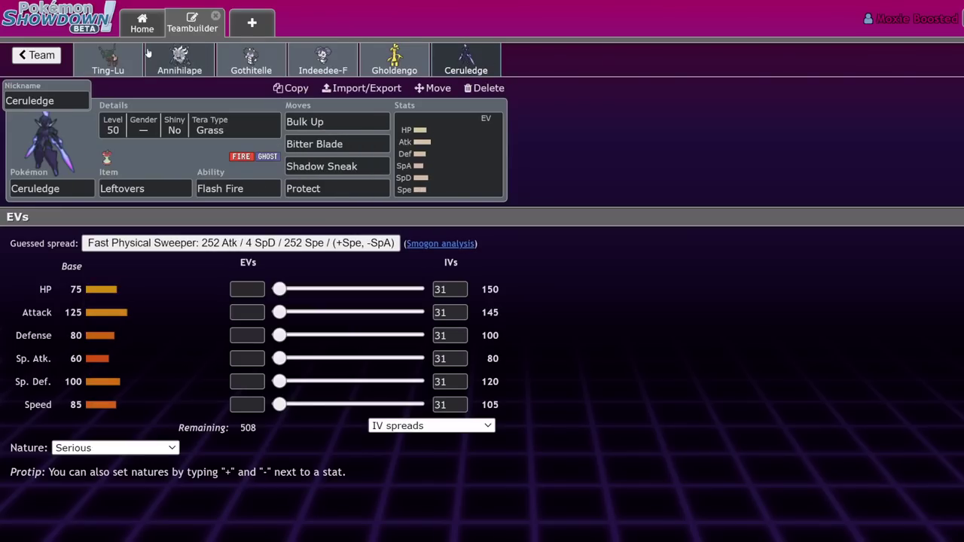
click(121, 64)
click(445, 59)
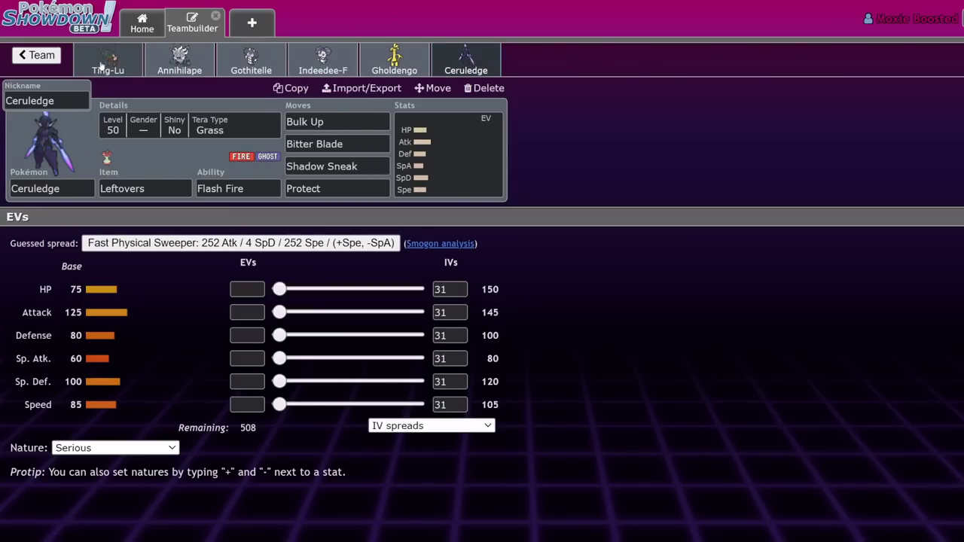
click(133, 68)
click(466, 57)
click(129, 65)
click(478, 59)
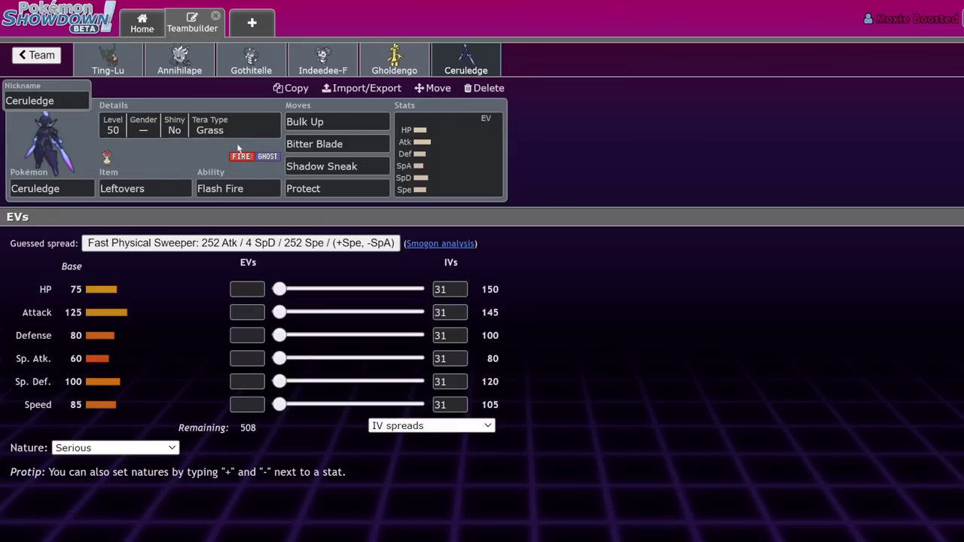
click(225, 129)
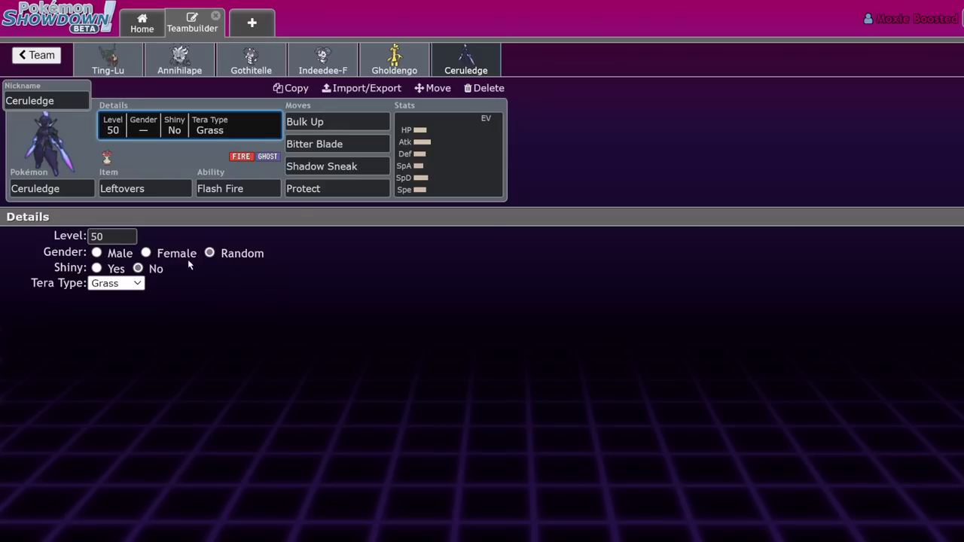
click(450, 171)
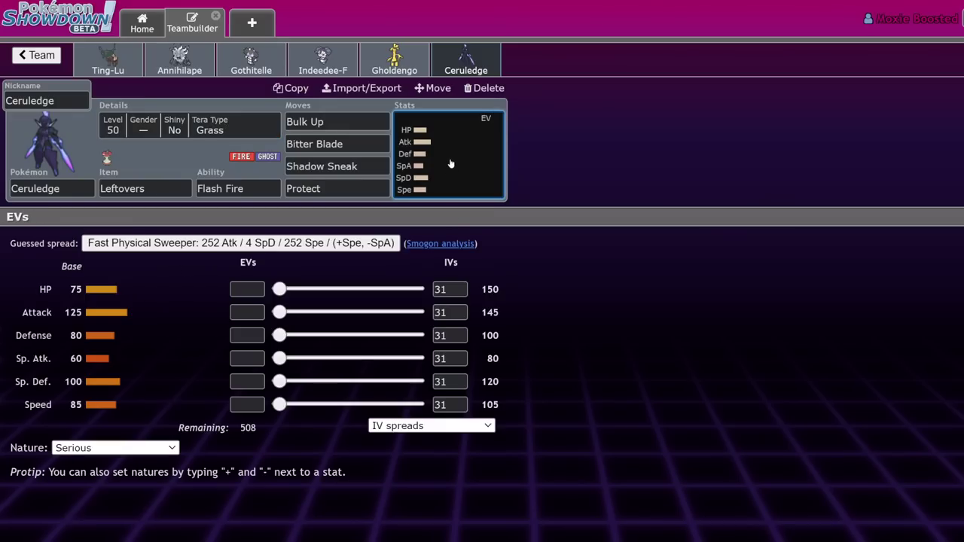
click(112, 59)
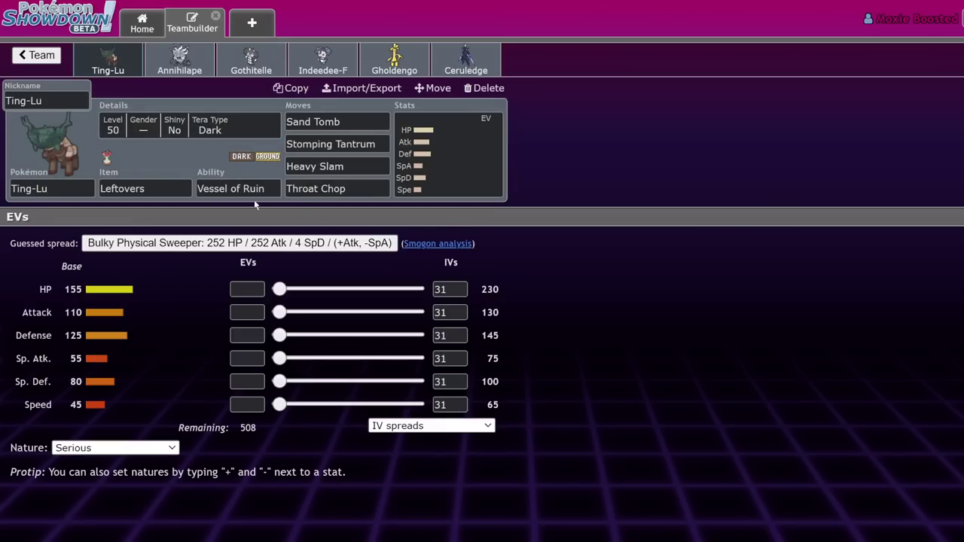
click(484, 64)
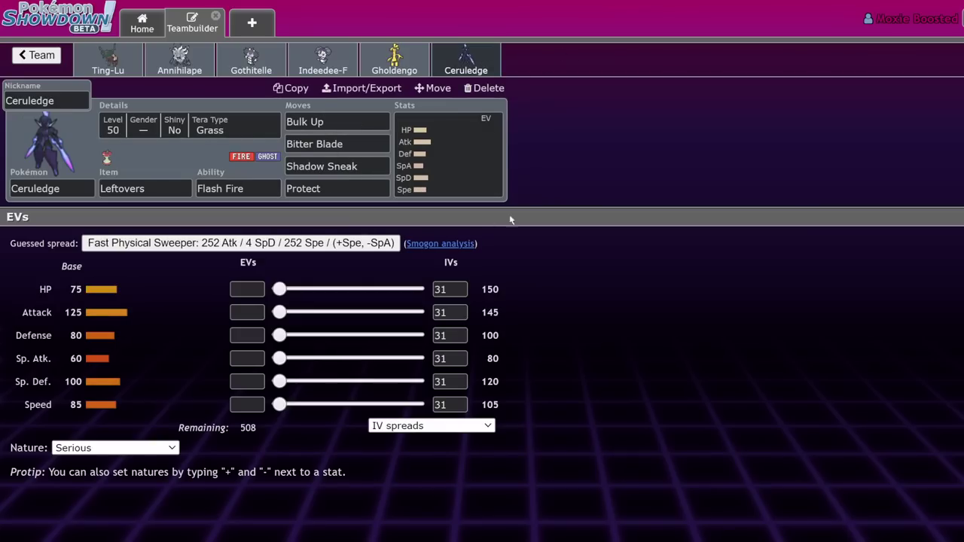
- Give Ceruledge an Adamant nature with EVs of 252 HP, 44 Attack, 4 Defense, 196 Sp. Def. and 12 Speed
click(439, 175)
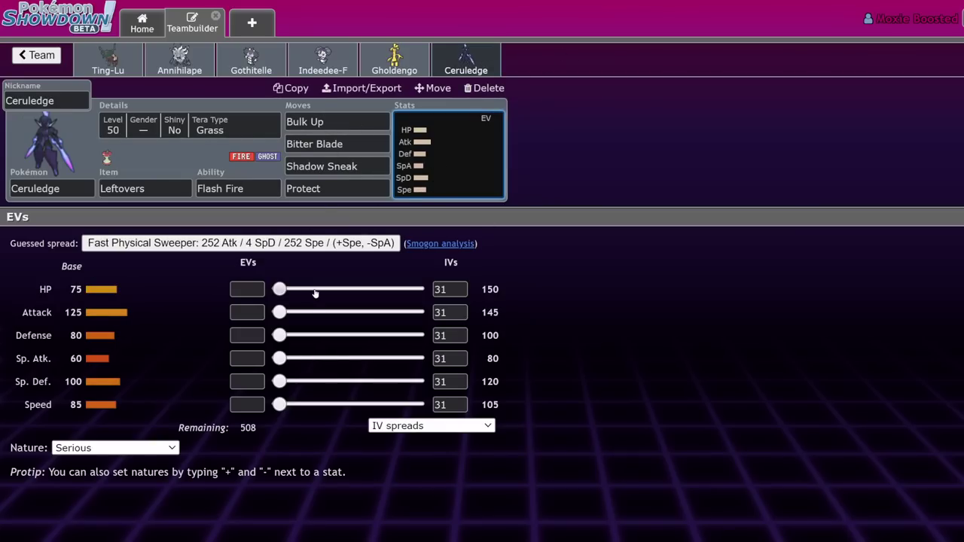
drag(294, 290, 531, 287)
drag(279, 404, 285, 405)
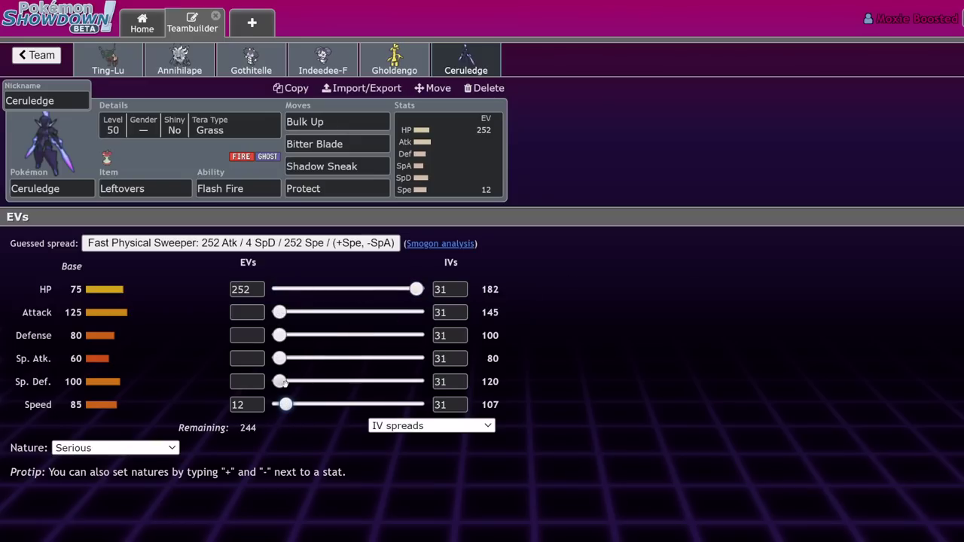
drag(279, 382, 385, 381)
drag(280, 312, 346, 340)
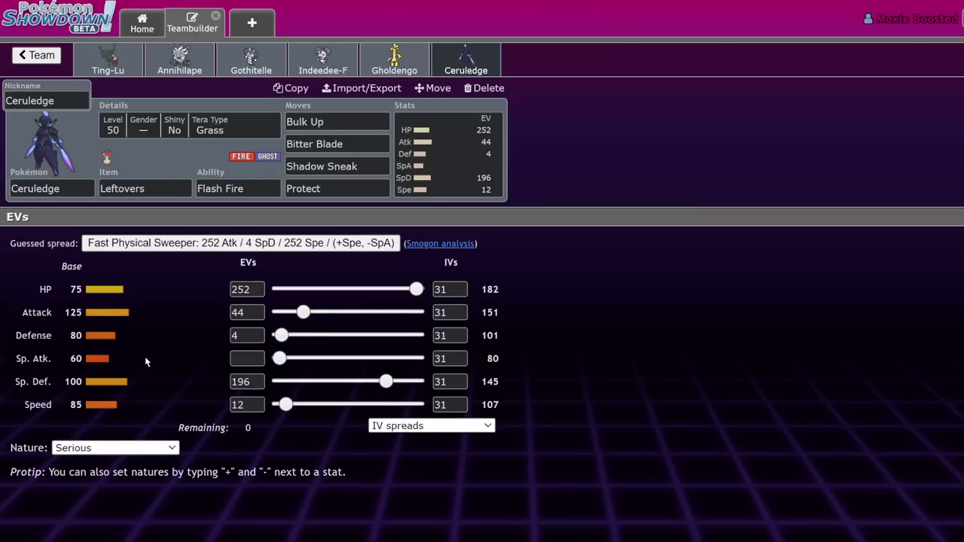
key(a)
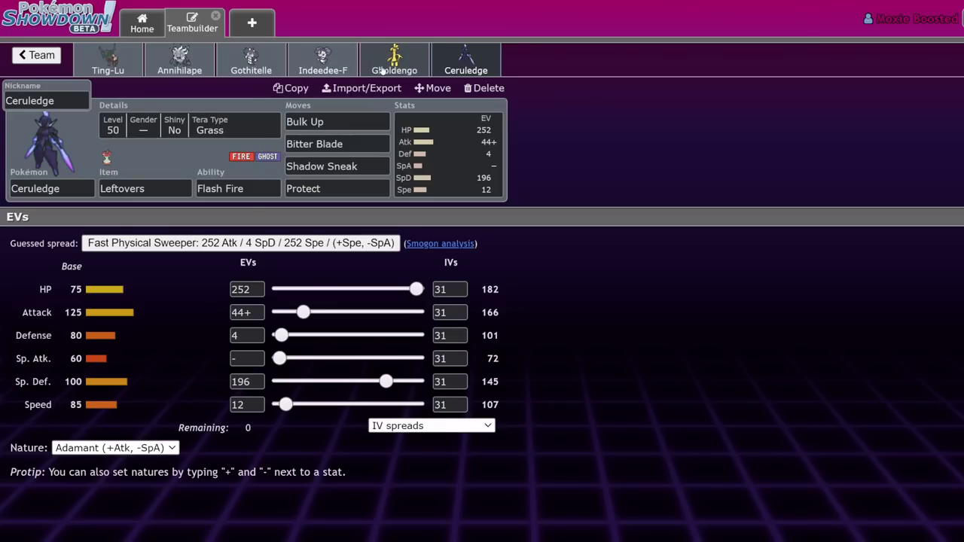
- Set Indeedee-F's first two moves to Follow Me and Protect
click(324, 64)
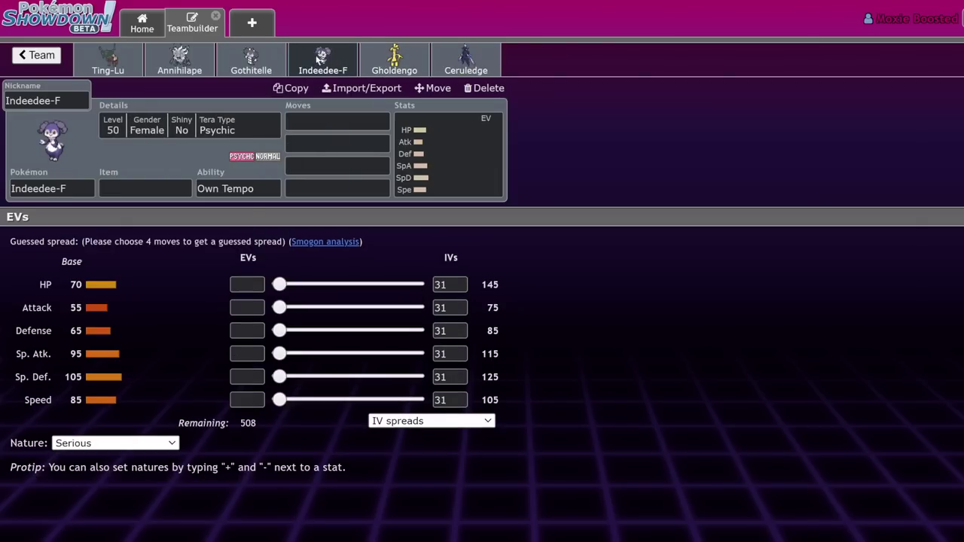
click(113, 58)
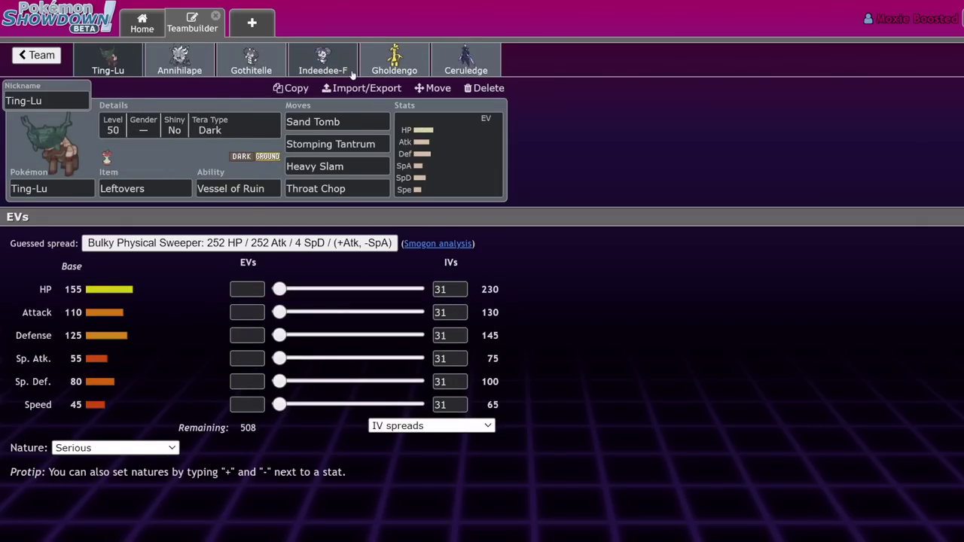
click(324, 66)
click(252, 60)
click(325, 67)
click(332, 121)
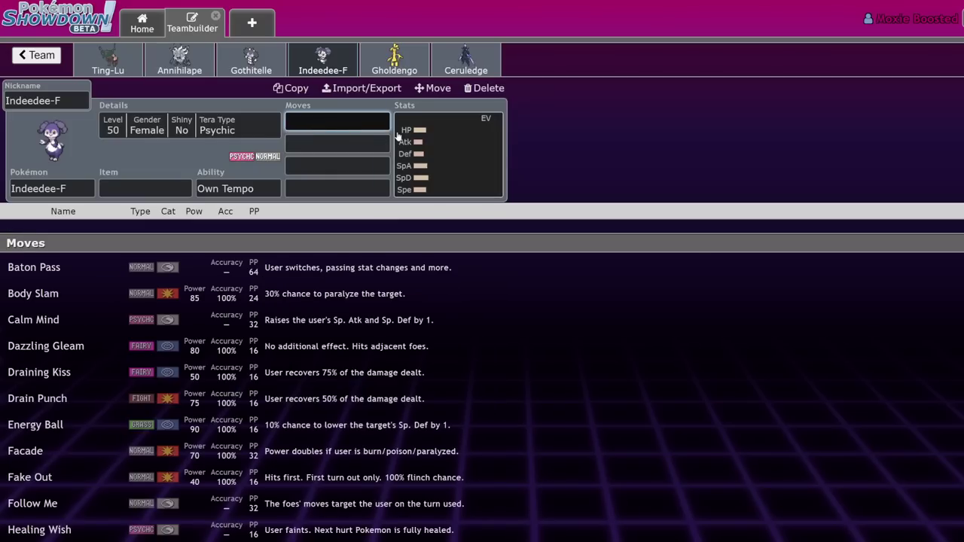
text(foll)
key(Return)
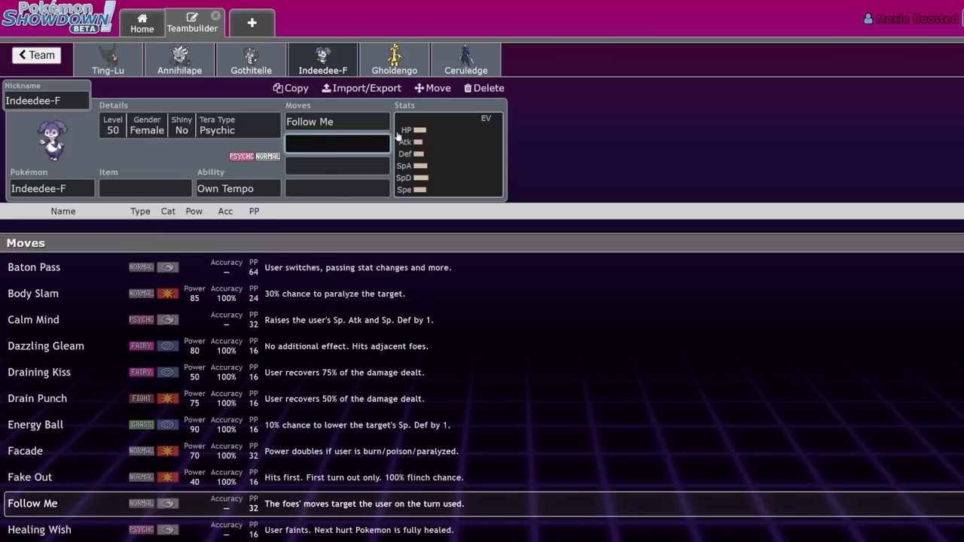
text(pro)
key(Return)
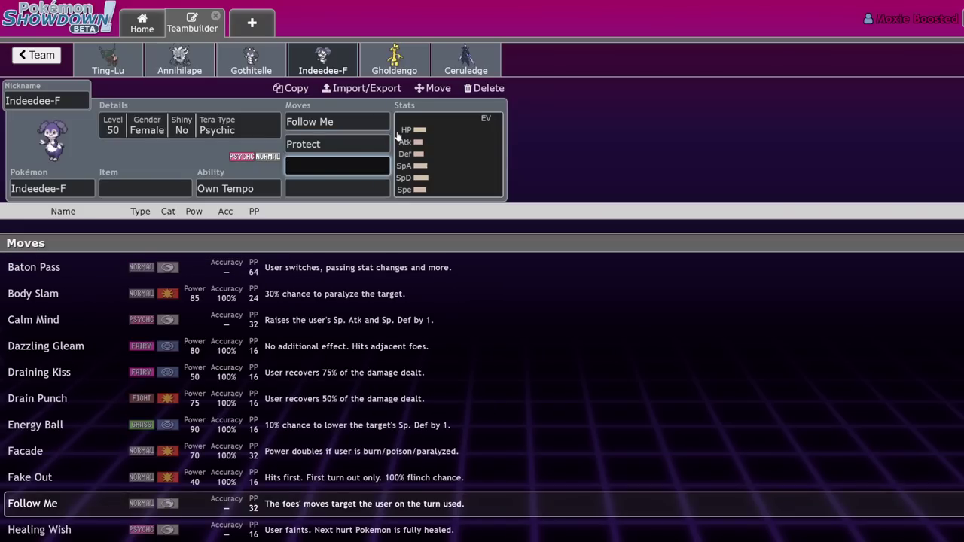
- Set Indeedee-F's last two moves to Trick Room and Psychic, and its ability to Psychic Surge
text(tric)
key(Down)
key(Return)
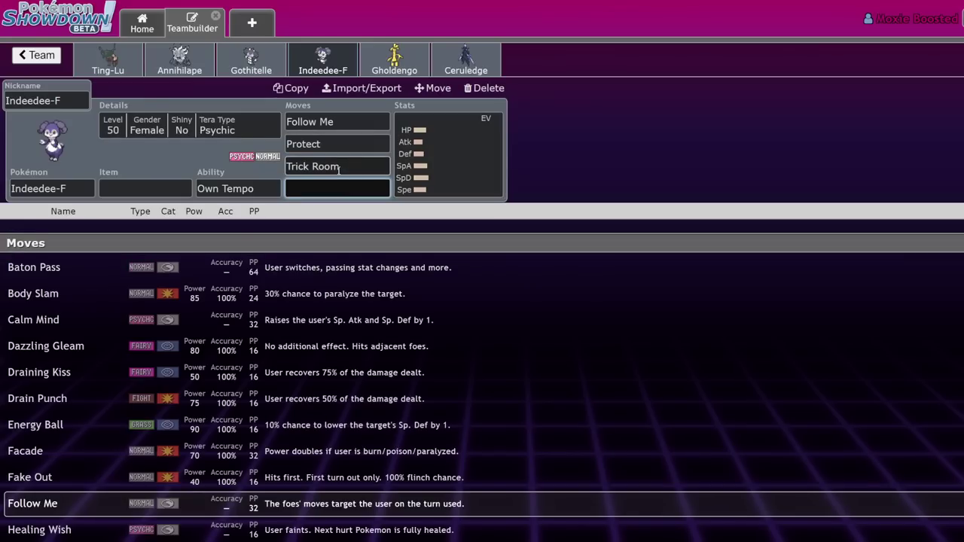
text(psy)
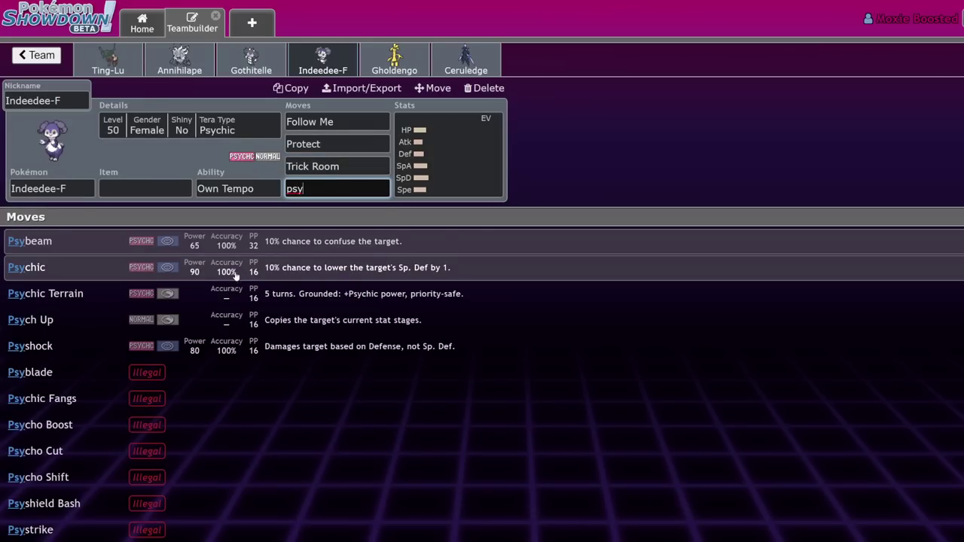
click(238, 270)
click(238, 188)
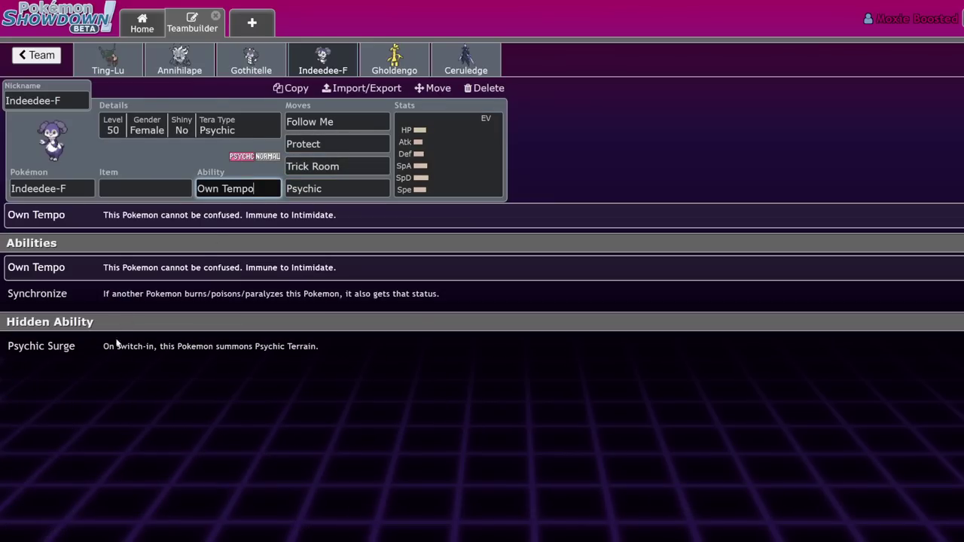
click(117, 351)
- Review the sets of Ting-Lu, Annihilape, Gothitelle, Ceruledge and Indeedee-F to see how they work together
click(107, 71)
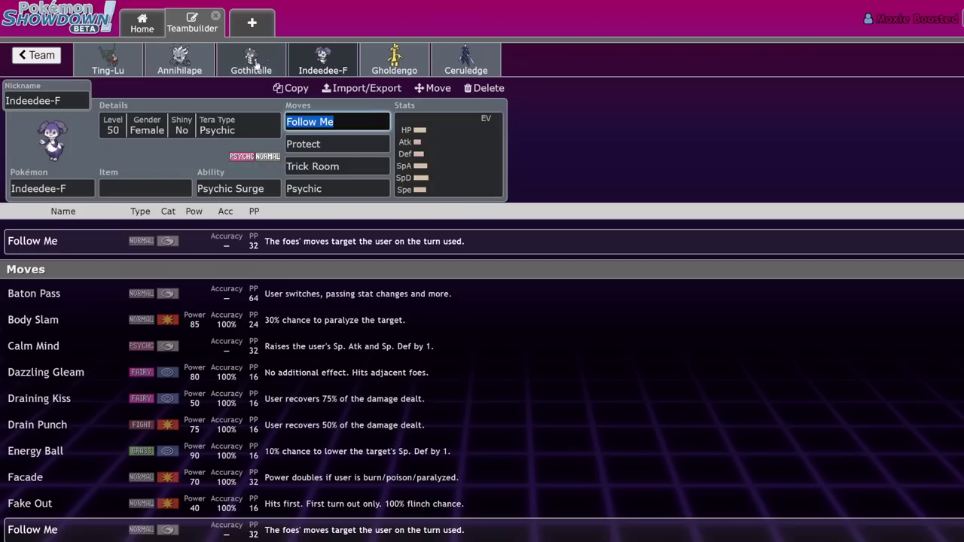
click(188, 60)
click(250, 60)
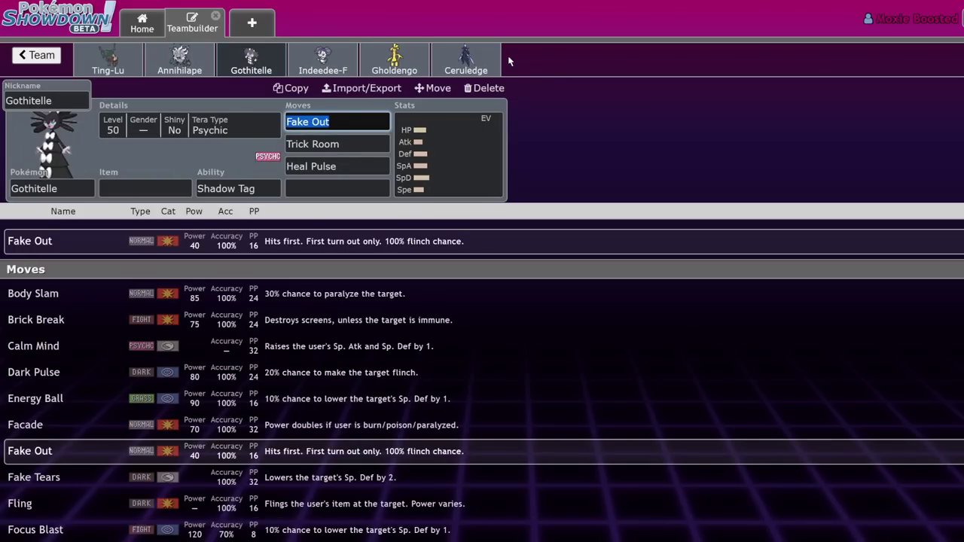
click(466, 60)
click(251, 61)
click(466, 61)
click(203, 62)
click(466, 60)
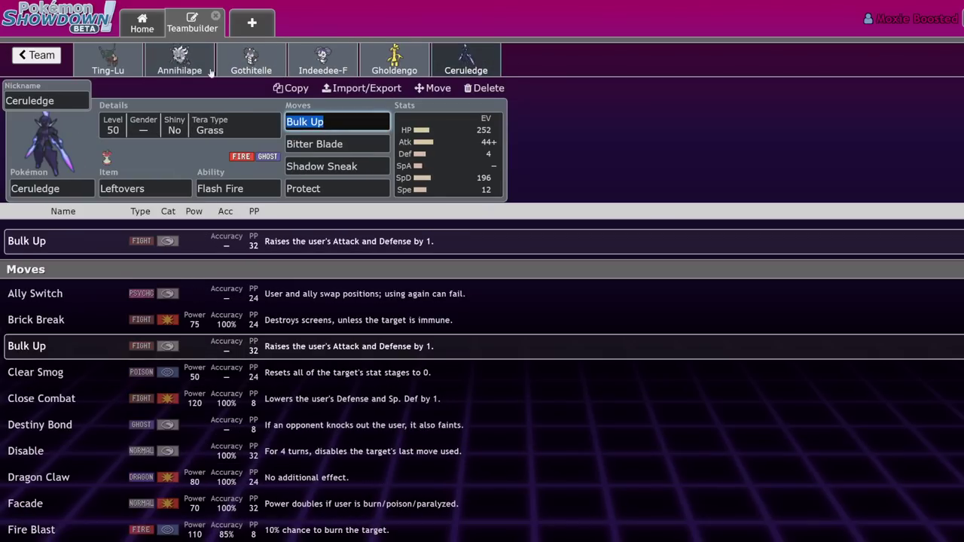
click(323, 61)
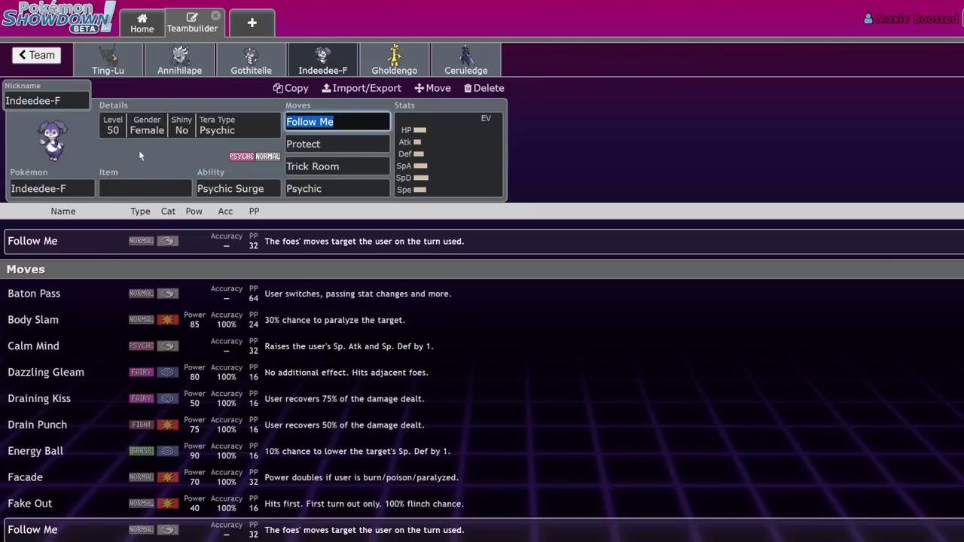
- Set Gholdengo's first move to Nasty Plot
click(394, 61)
click(430, 179)
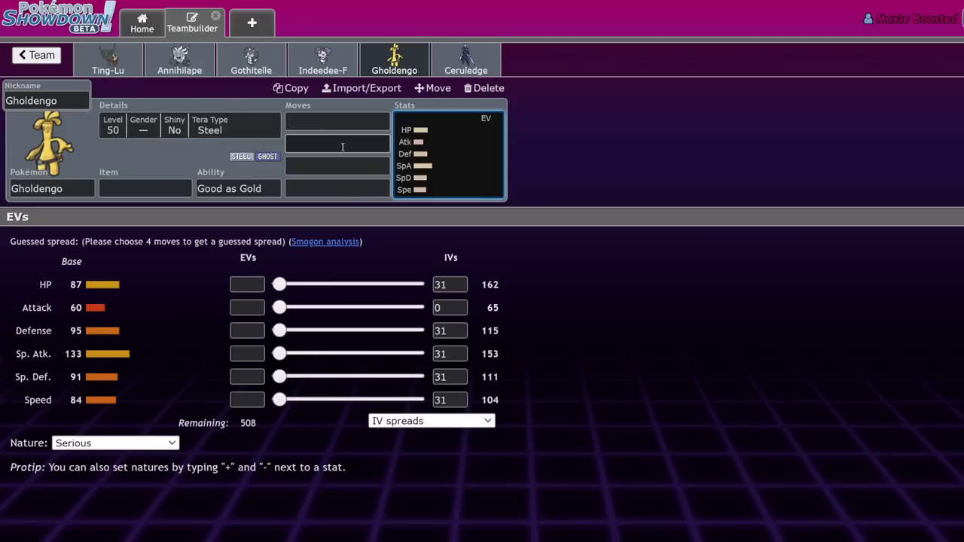
click(349, 123)
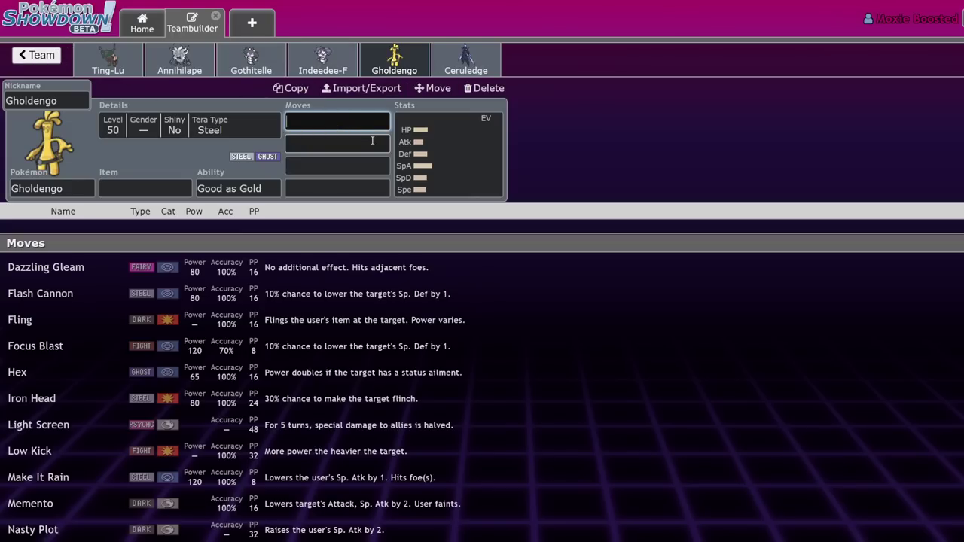
text(nasty)
key(Return)
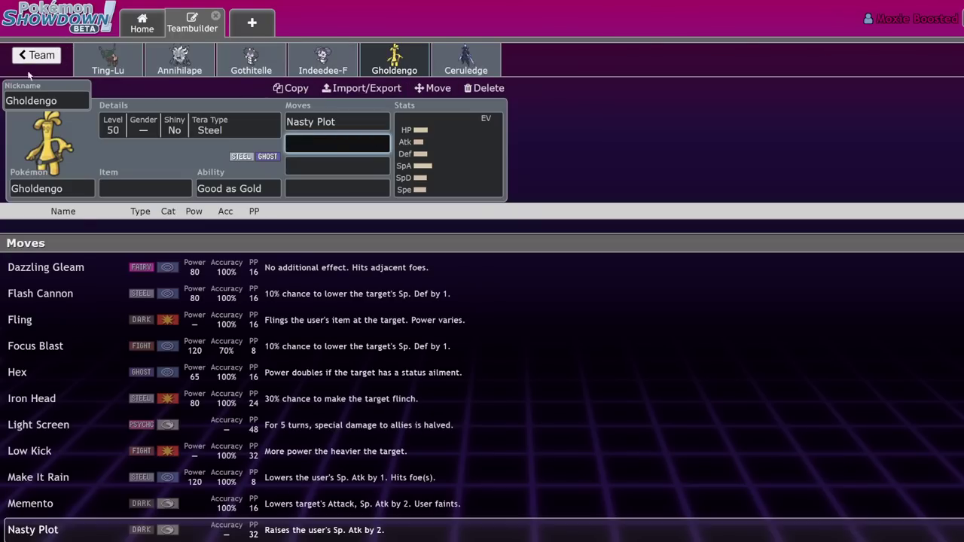
- Leave this team and open the "Wo, Chien be upon ye" team, showing Wo-Chien's set
click(42, 58)
click(38, 55)
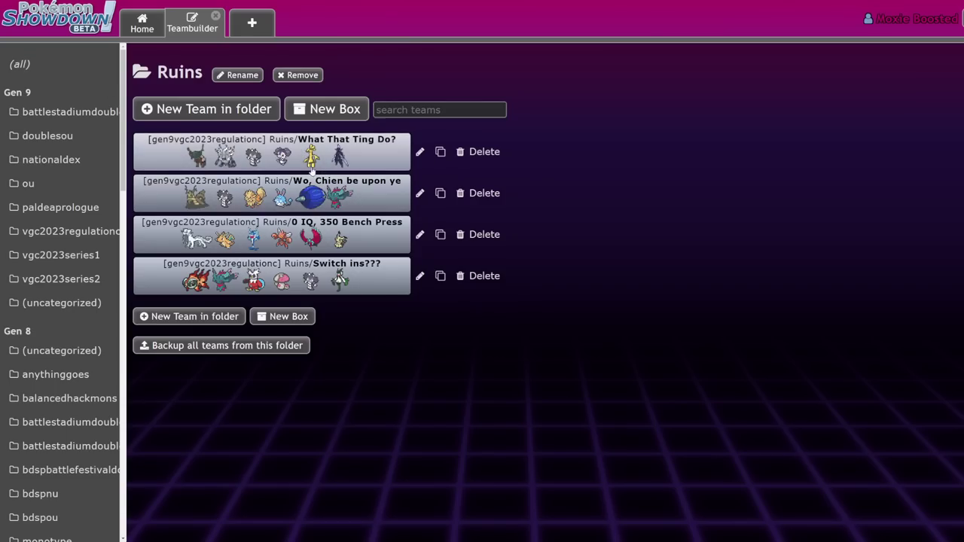
click(271, 194)
scroll(287, 247, down, 5)
click(425, 322)
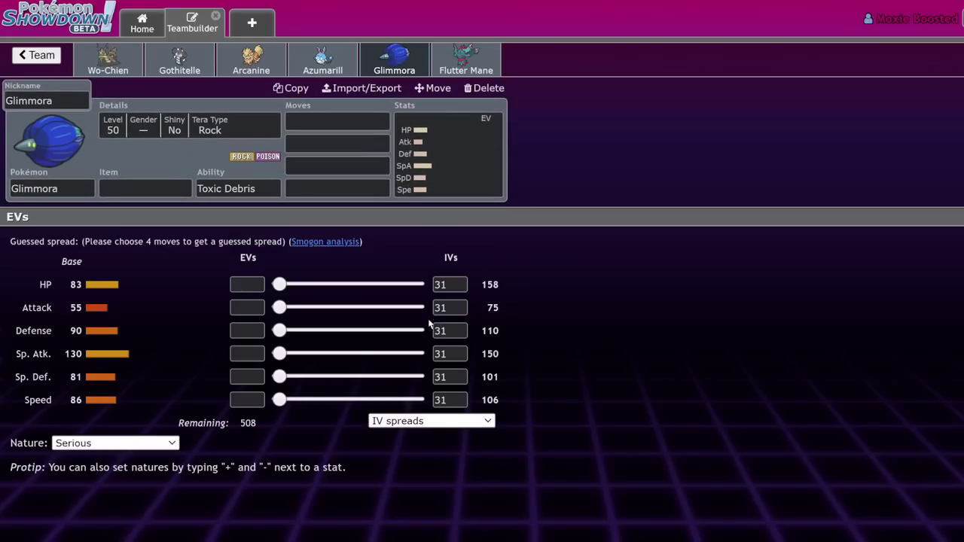
click(309, 63)
click(465, 60)
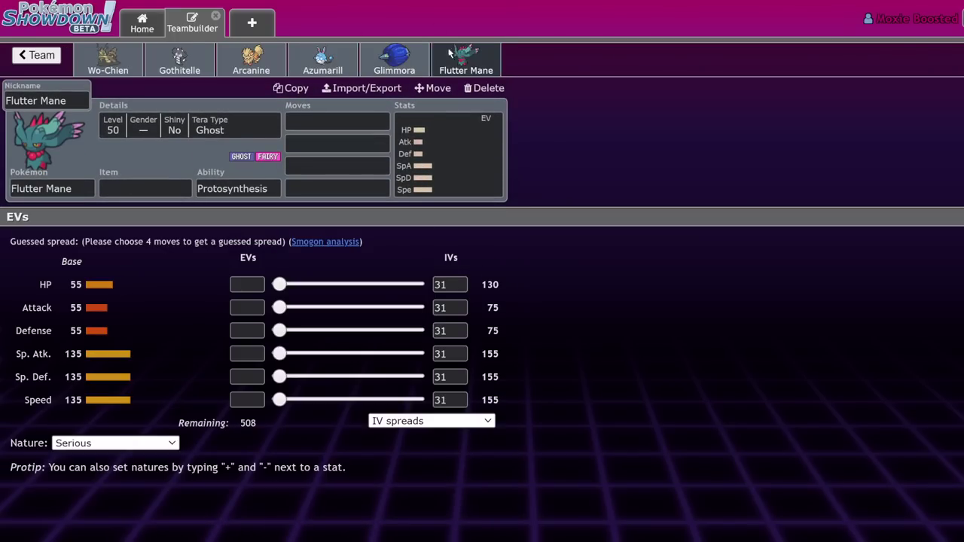
click(141, 62)
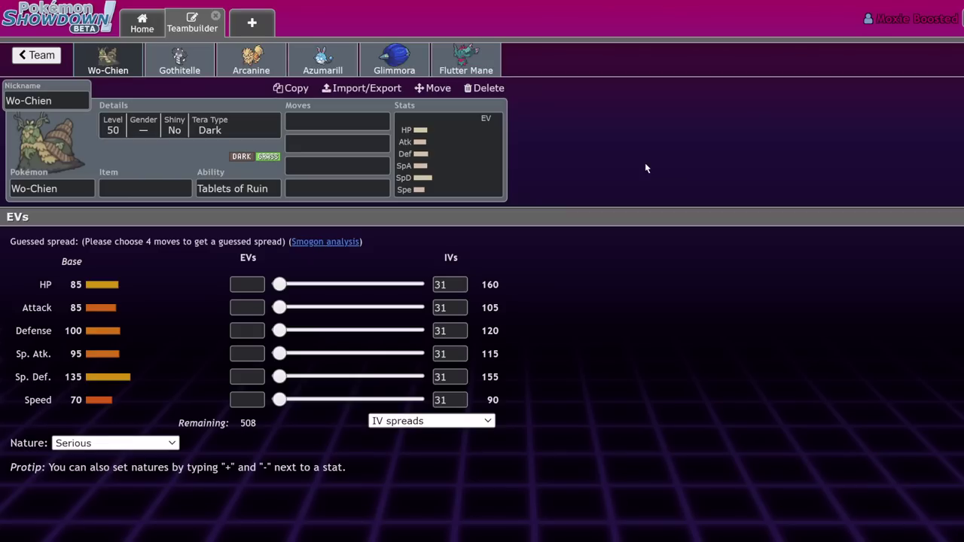
- Examine Wo-Chien's ability and its base Defense and Sp. Def. stats
click(147, 189)
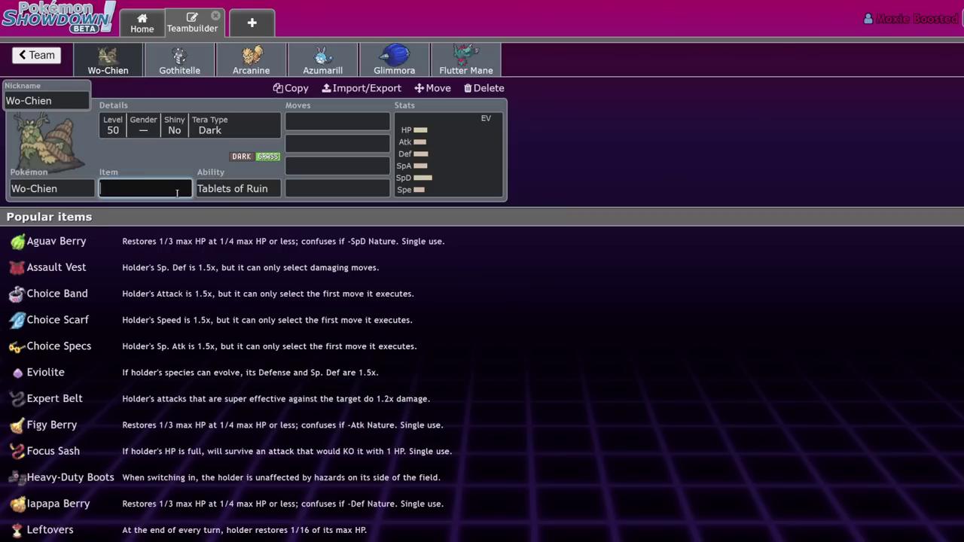
click(217, 128)
click(171, 193)
click(477, 159)
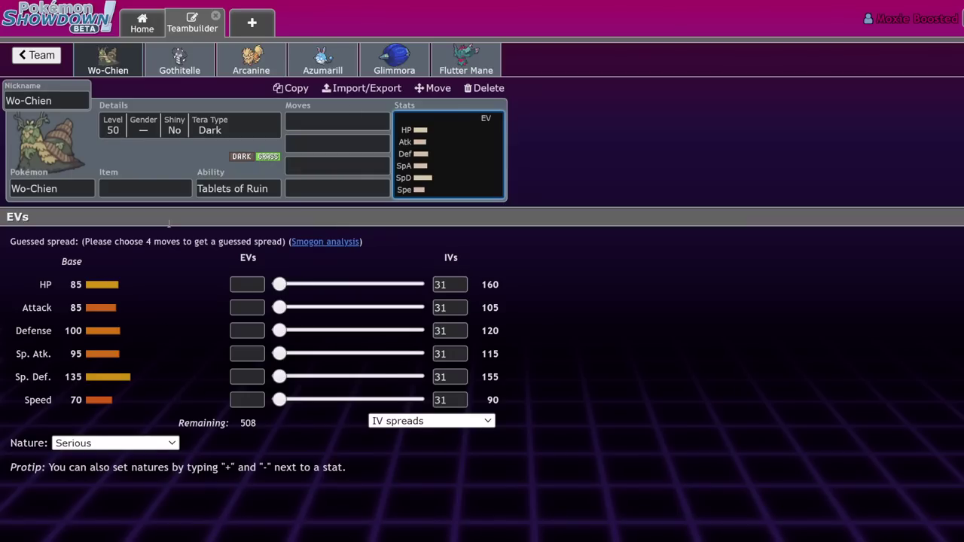
click(179, 191)
click(220, 188)
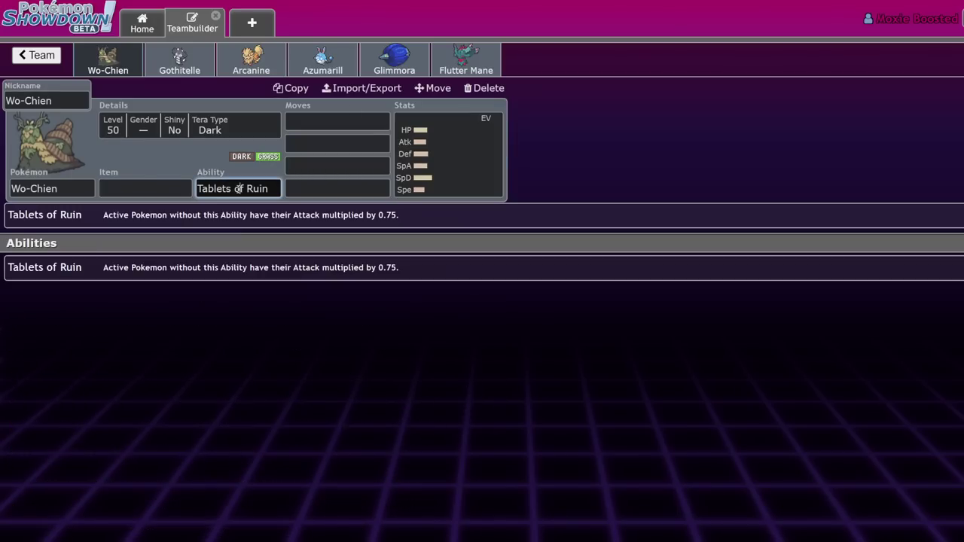
click(443, 155)
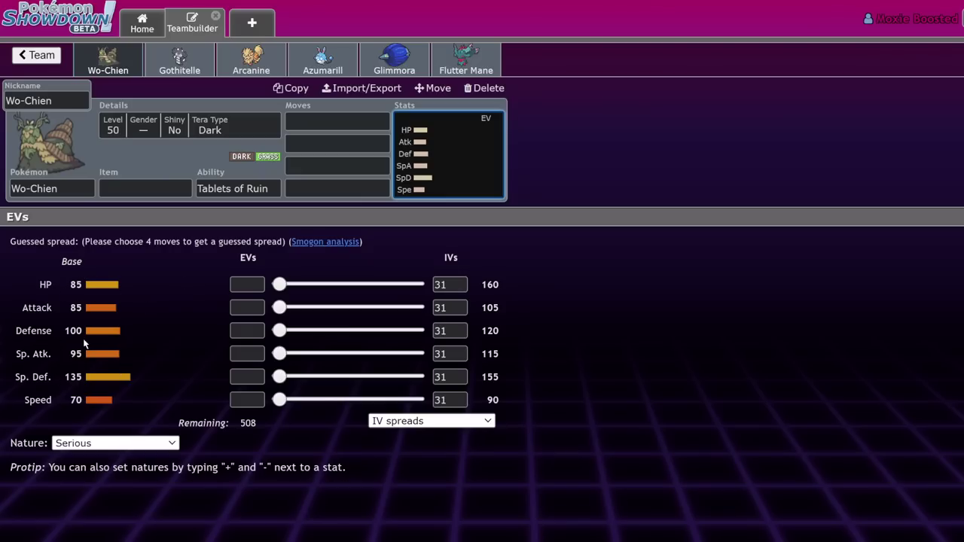
drag(72, 330, 129, 338)
click(151, 357)
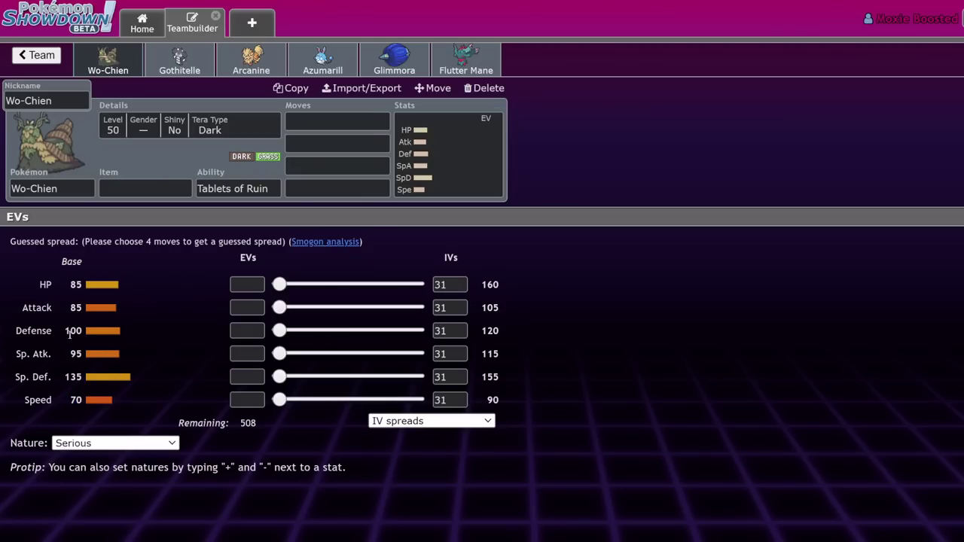
drag(64, 331, 121, 329)
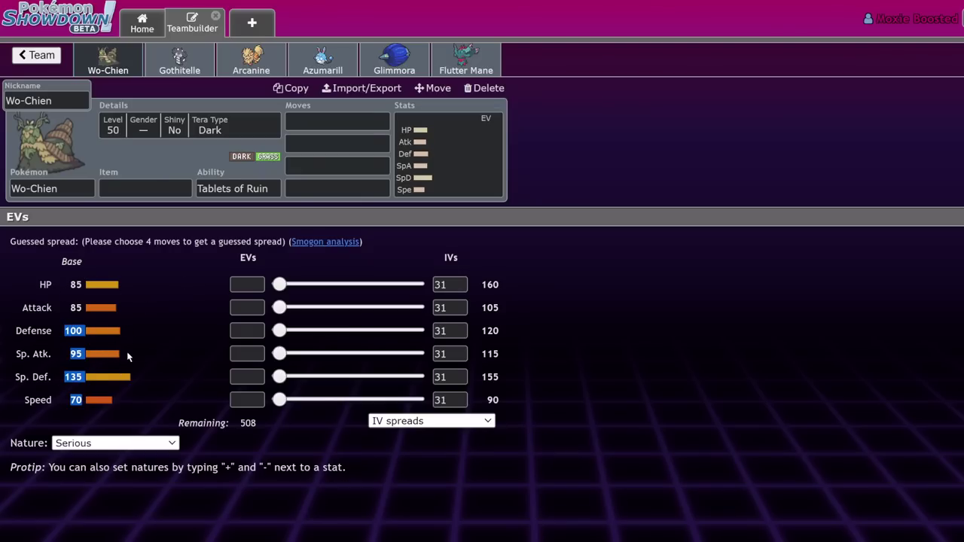
click(127, 359)
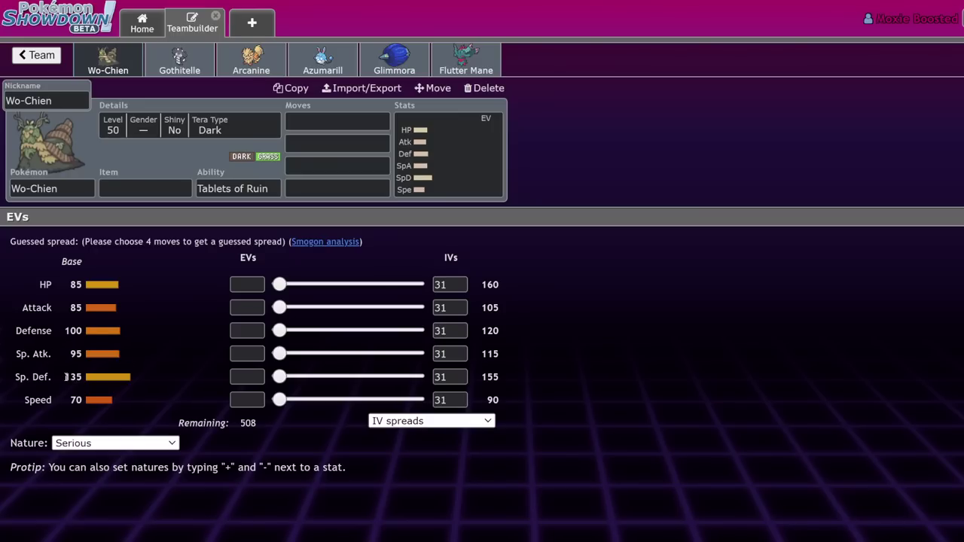
drag(65, 377, 88, 380)
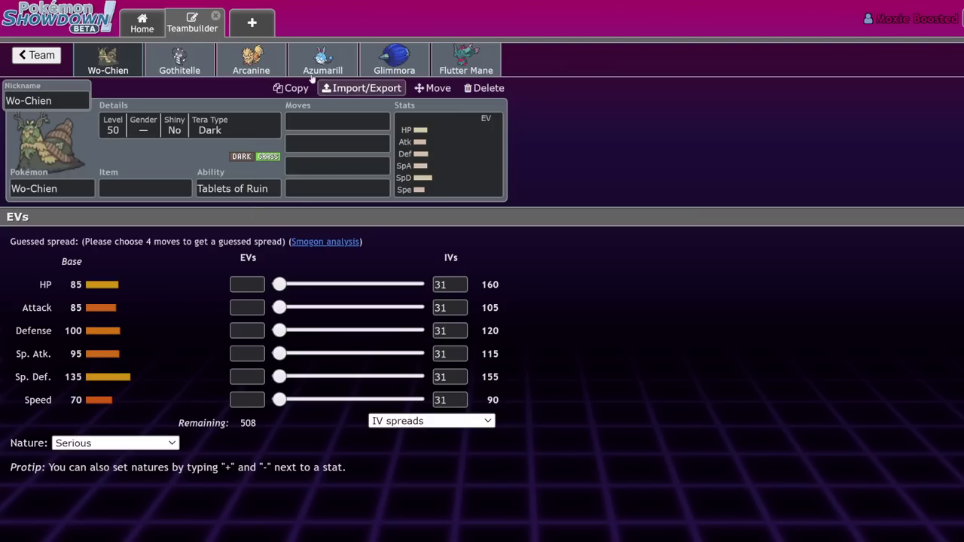
- Give Wo-Chien Leftovers as its held item
click(210, 189)
click(168, 189)
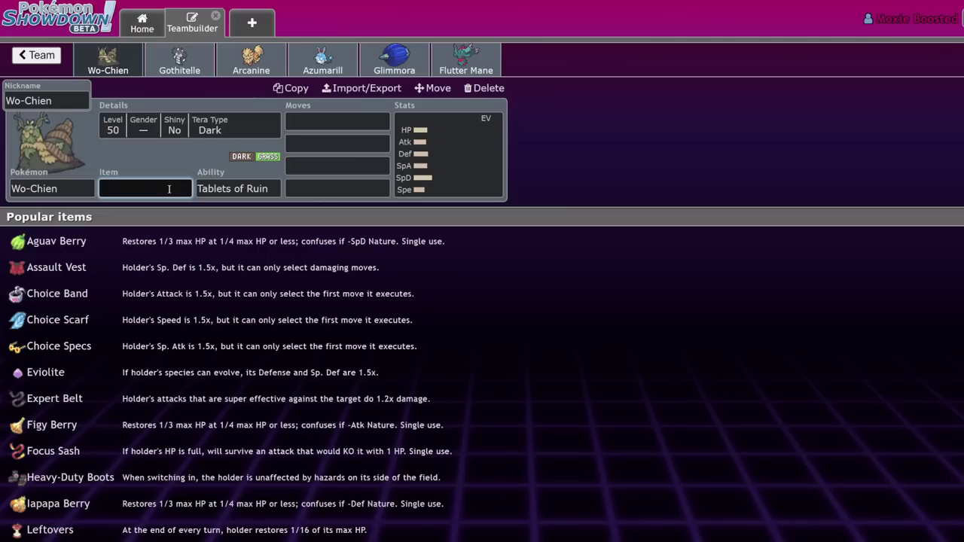
text(left)
key(Return)
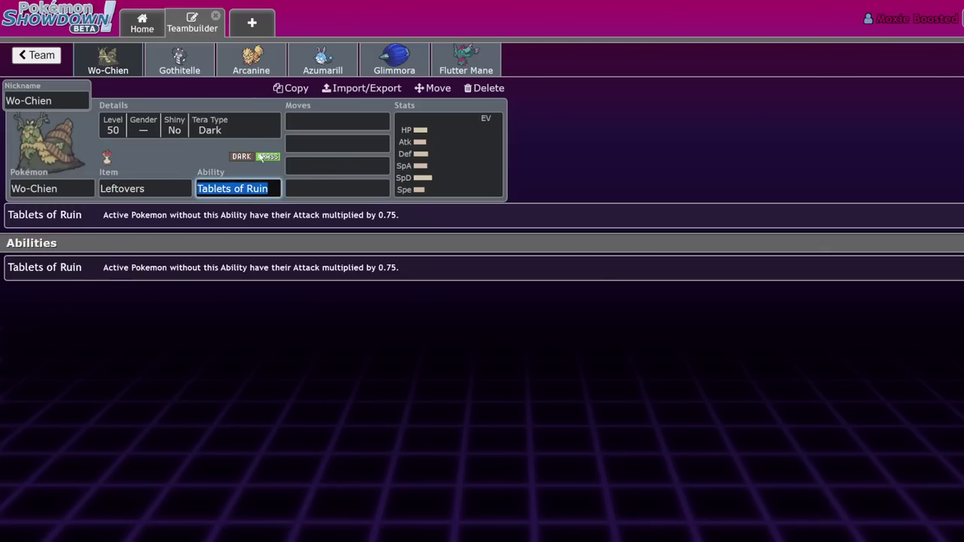
- Set Wo-Chien's first two moves to Protect and Leech Seed
click(481, 161)
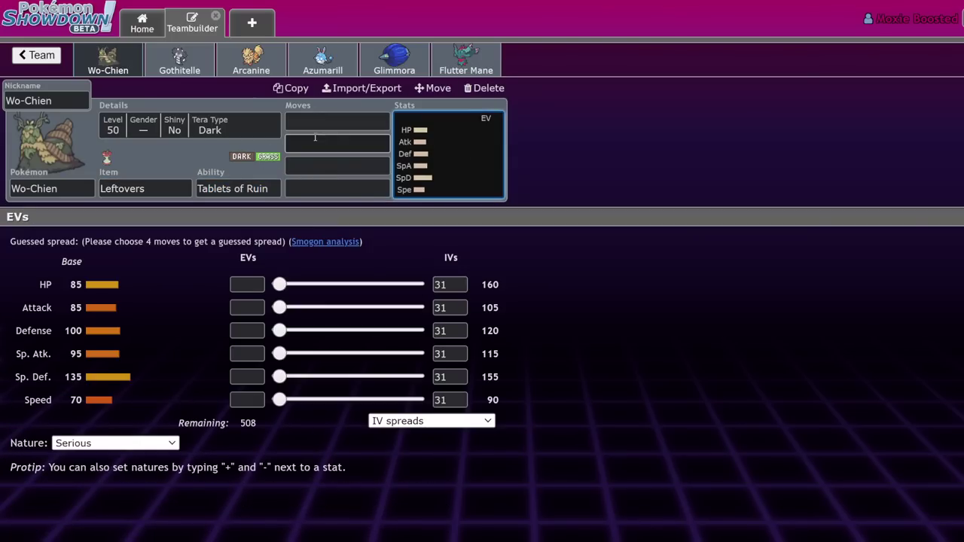
click(345, 122)
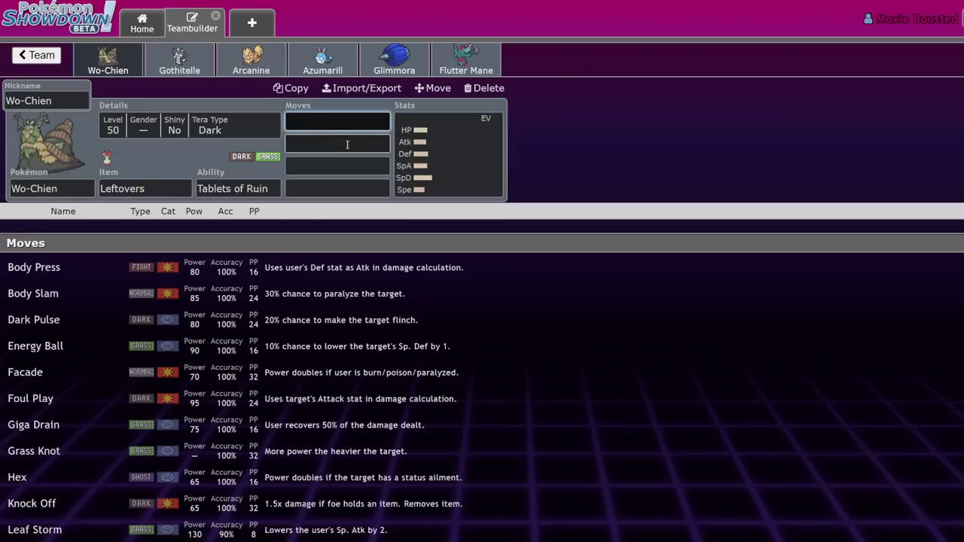
text(pro)
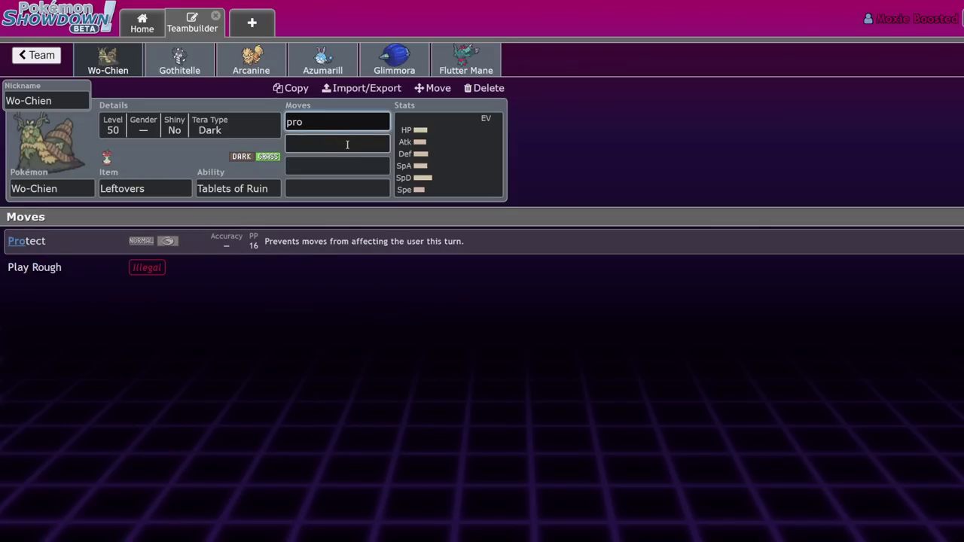
key(Return)
text(lee)
key(Return)
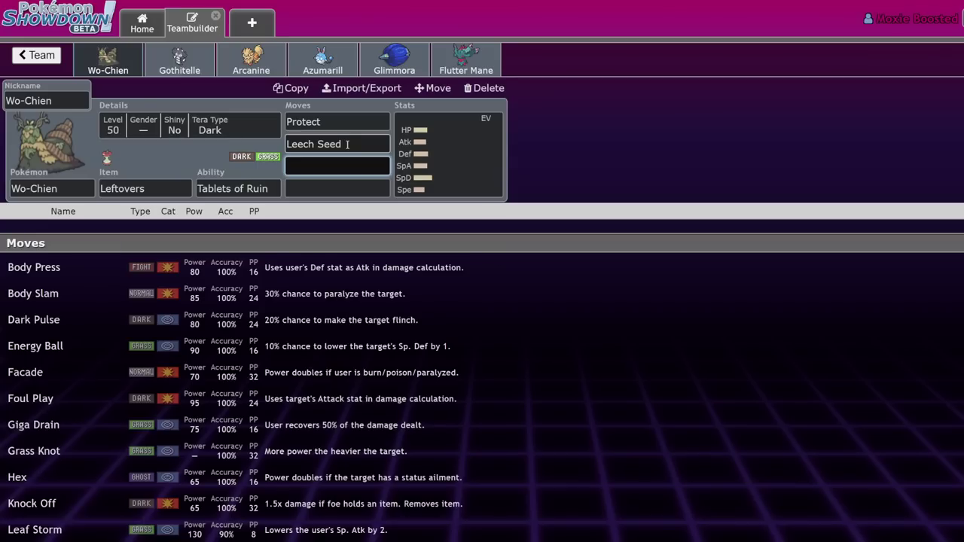
text(kno)
key(BackSpace)
key(BackSpace)
text(foul)
key(BackSpace)
key(BackSpace)
key(BackSpace)
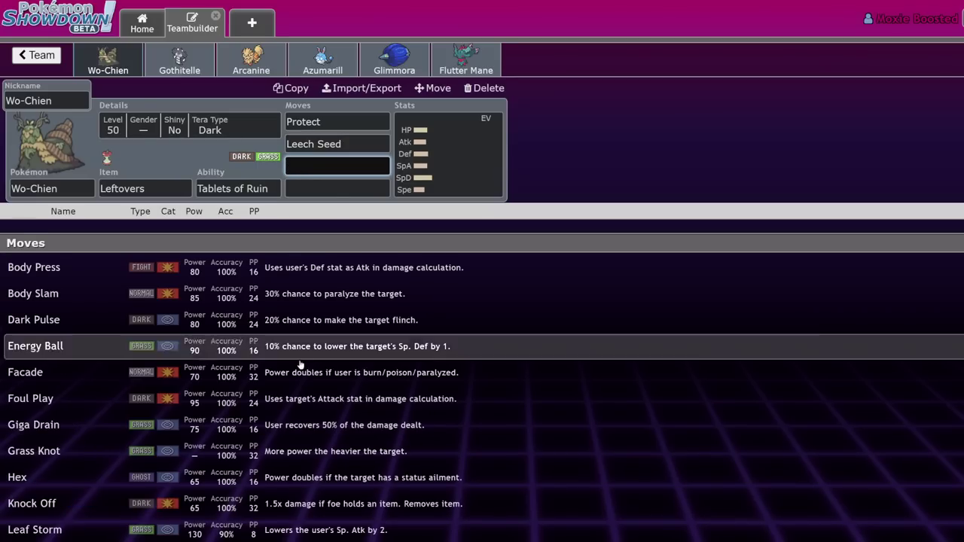
- Set Wo-Chien's third move to Pollen Puff
scroll(299, 369, down, 5)
scroll(304, 323, down, 6)
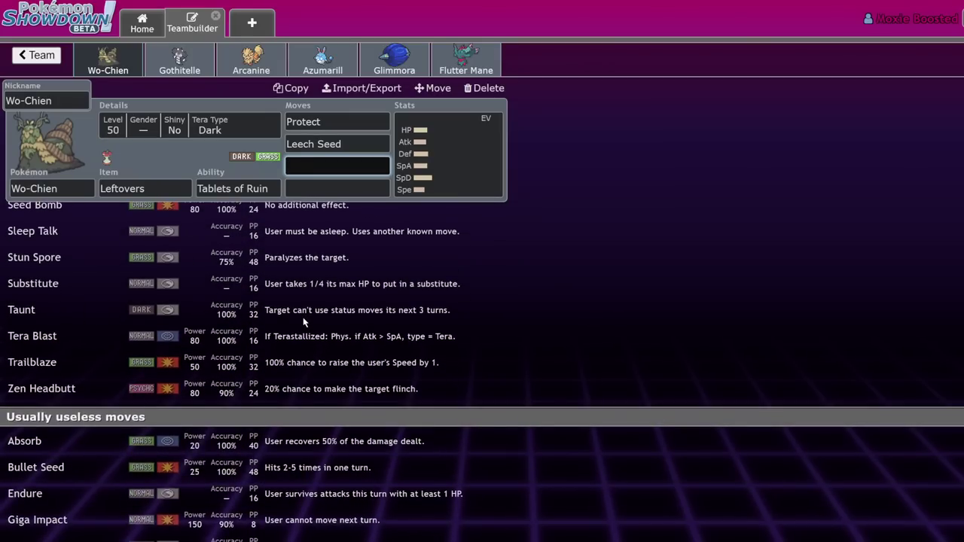
scroll(304, 323, down, 3)
text(poll)
key(Return)
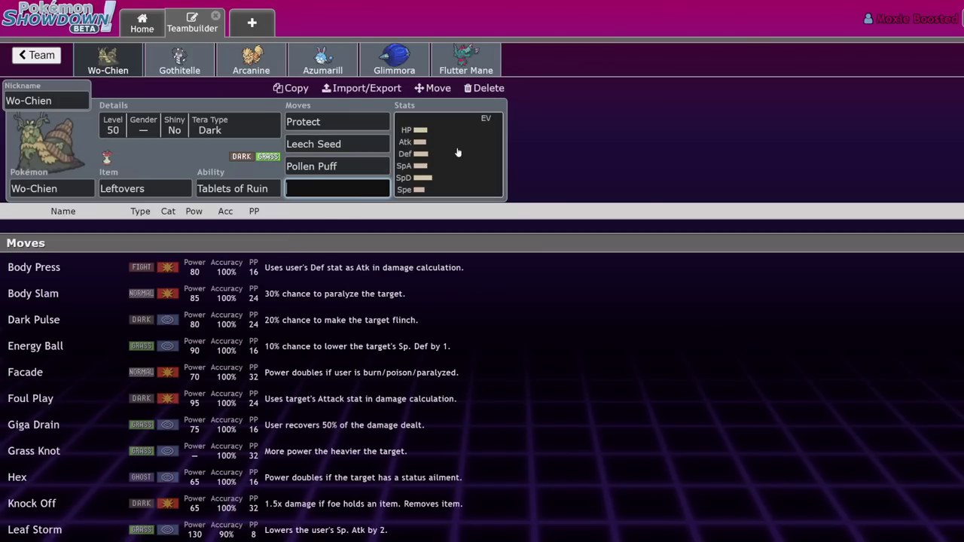
click(456, 153)
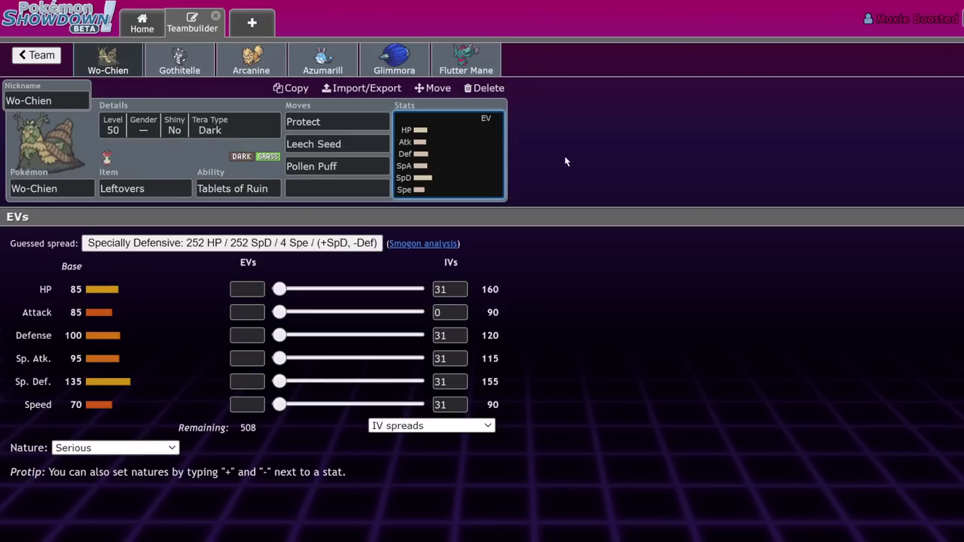
- Set Arcanine's first move to Will-O-Wisp
click(252, 60)
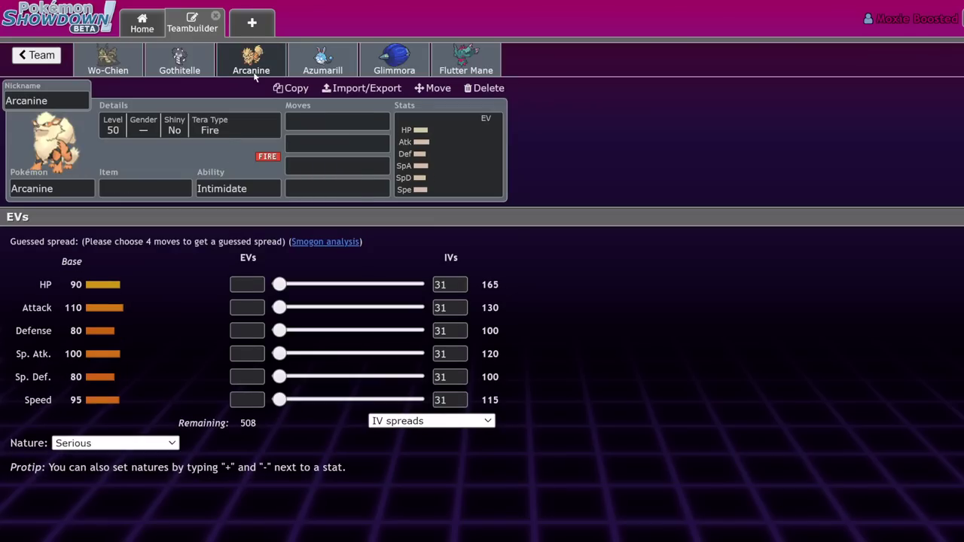
click(316, 117)
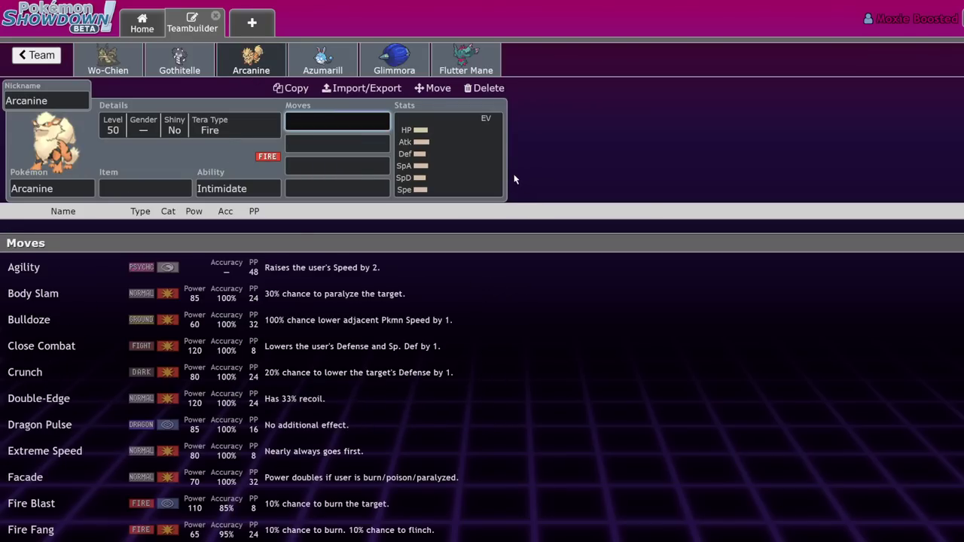
click(108, 61)
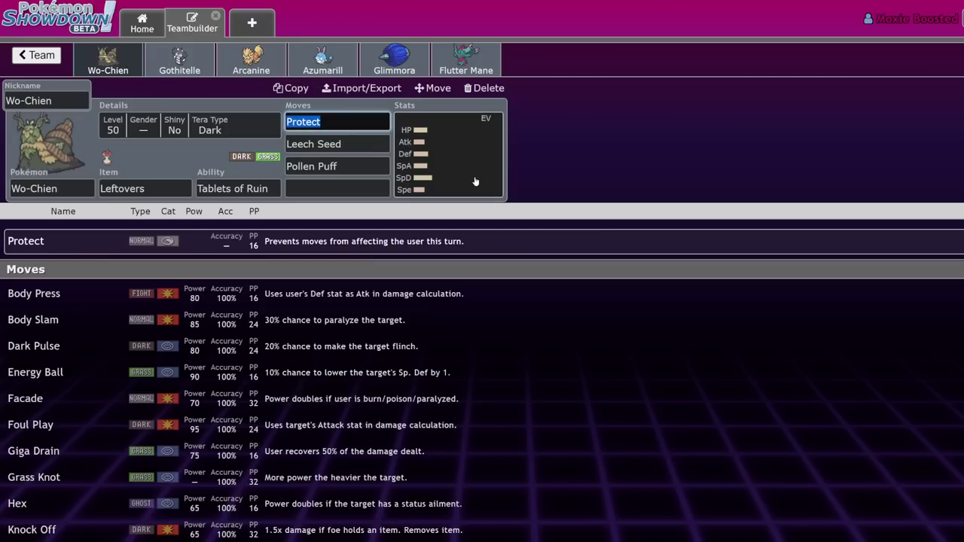
click(251, 61)
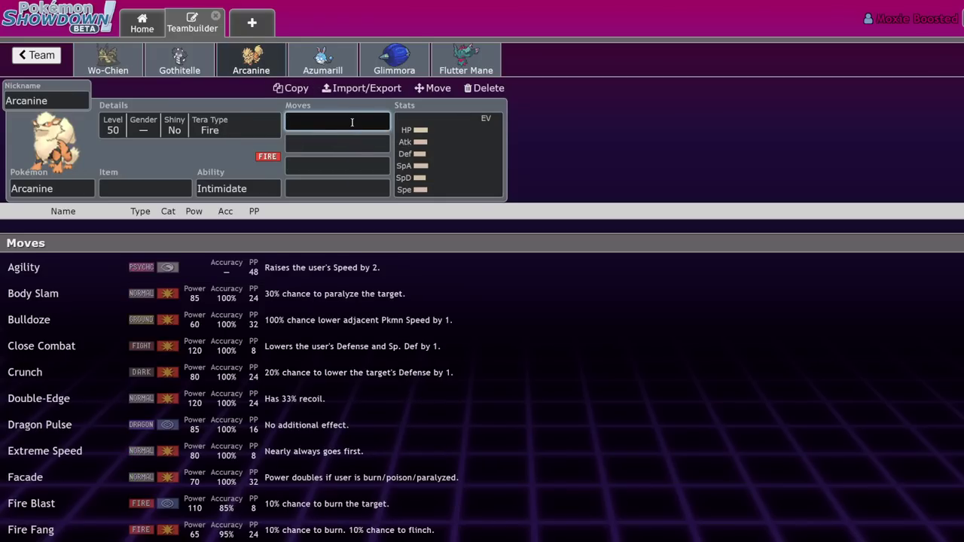
text(will)
key(Return)
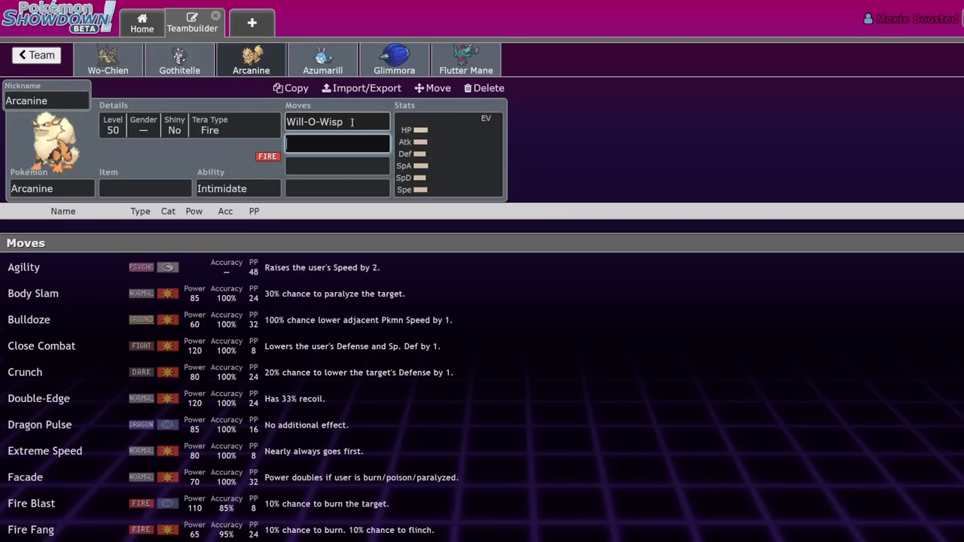
- Compare Wo-Chien's moves and stats with Arcanine's set, and look through Arcanine's available moves
click(97, 63)
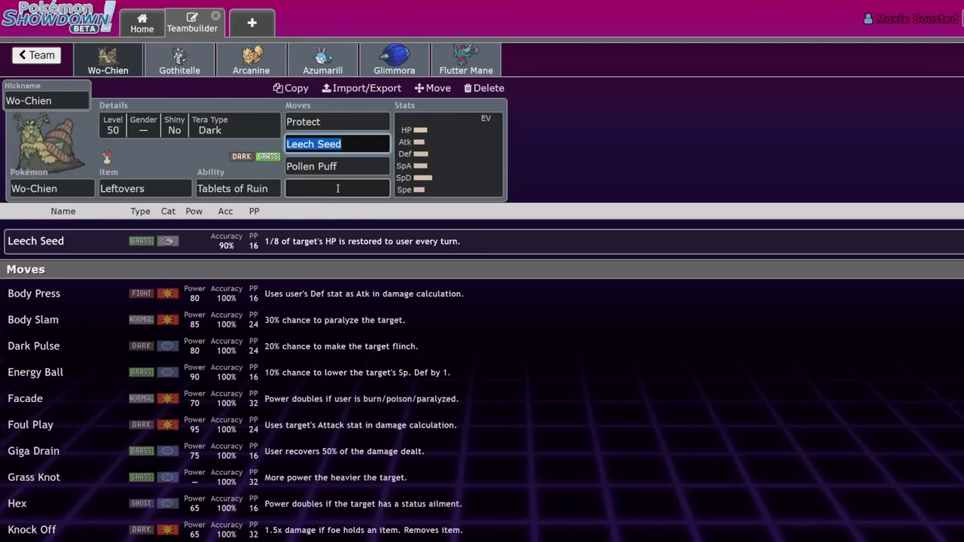
click(251, 65)
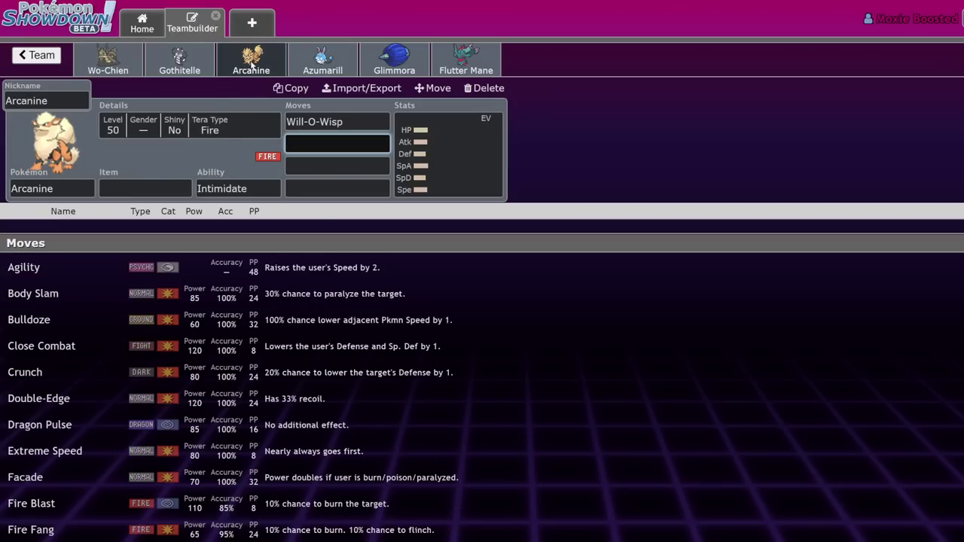
click(101, 65)
key(Tab)
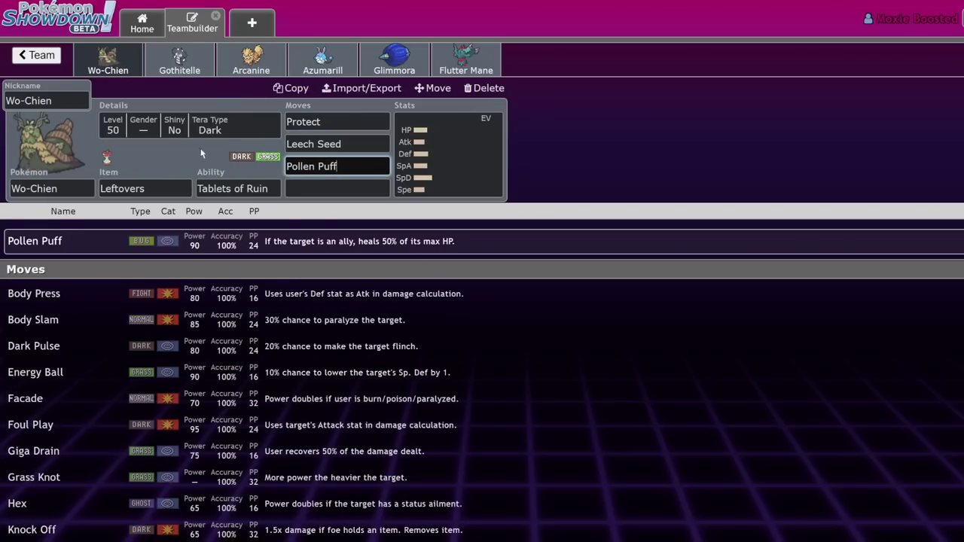
key(Tab)
key(Tab)
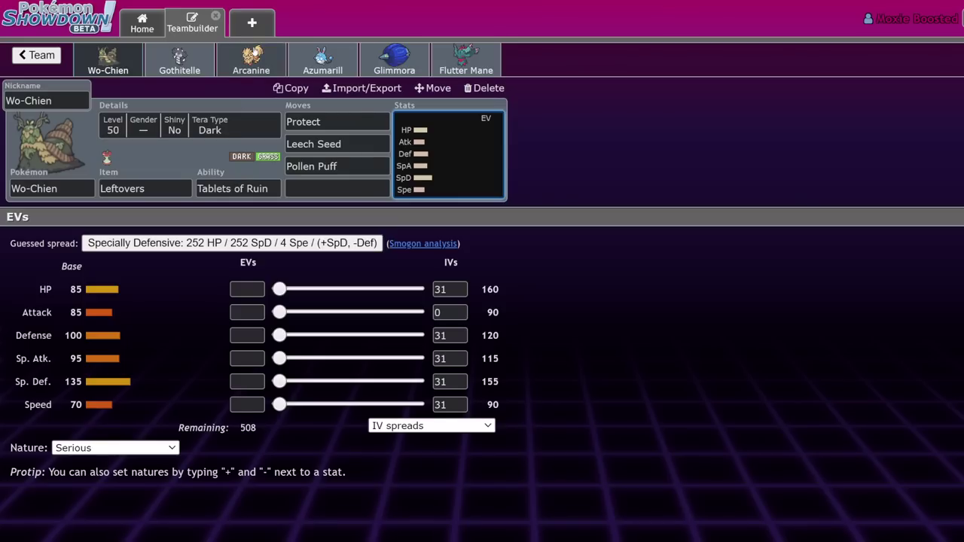
click(255, 60)
click(338, 149)
scroll(253, 302, down, 5)
scroll(254, 298, down, 1)
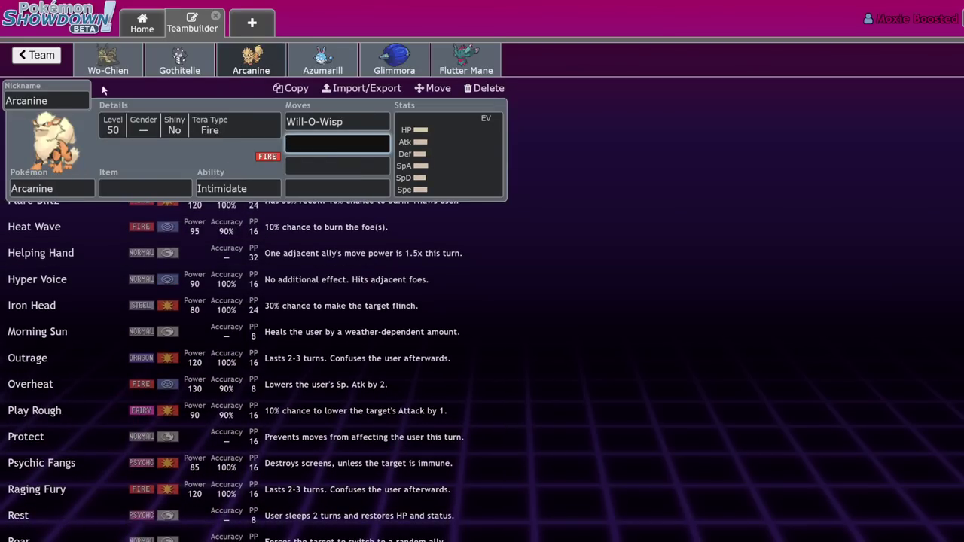
- Set Wo-Chien's Tera Type to Fairy
click(108, 60)
click(251, 60)
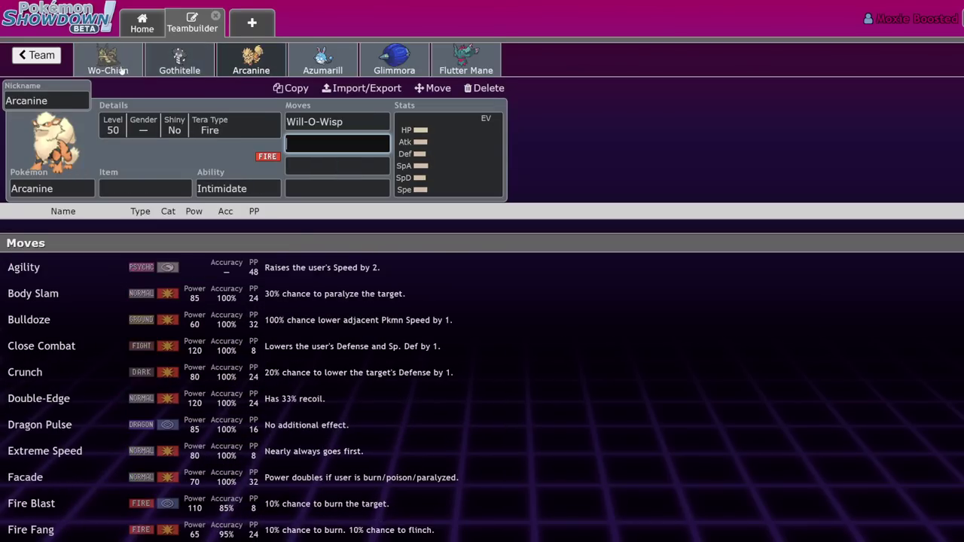
click(80, 70)
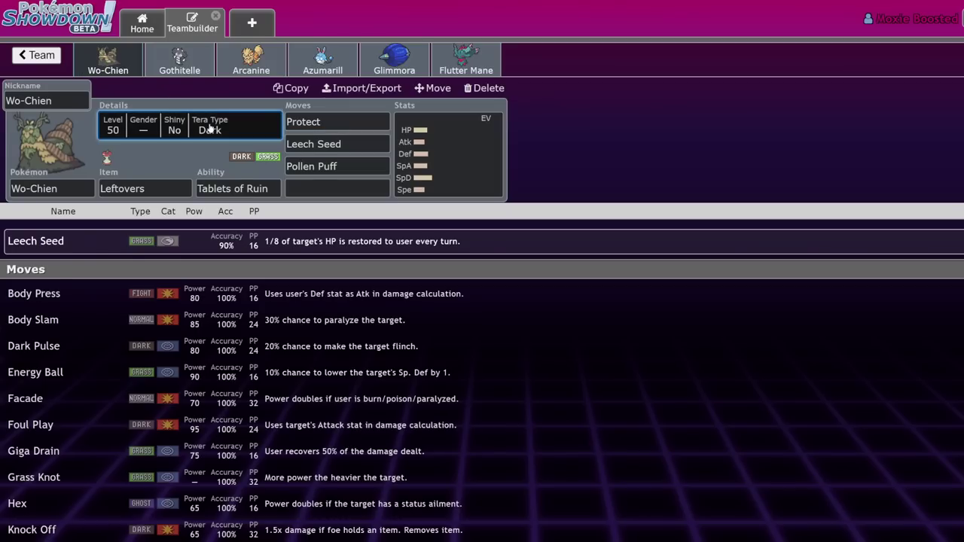
click(170, 125)
click(122, 287)
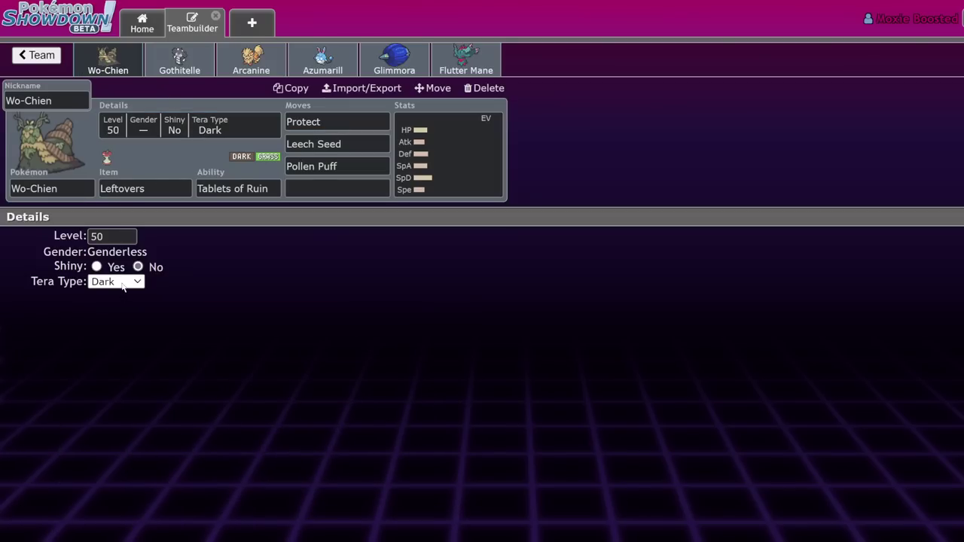
click(132, 348)
click(117, 133)
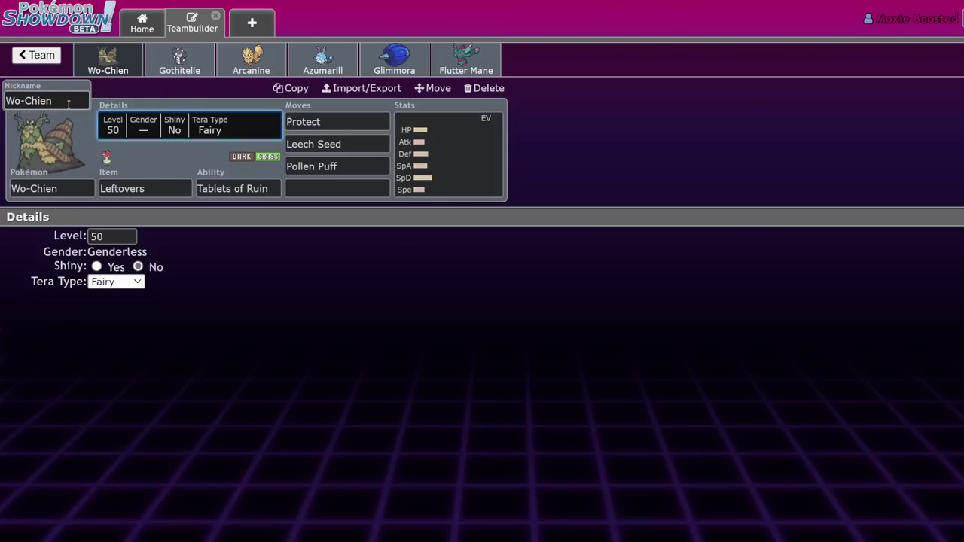
- Give Wo-Chien 252 HP EVs
click(178, 56)
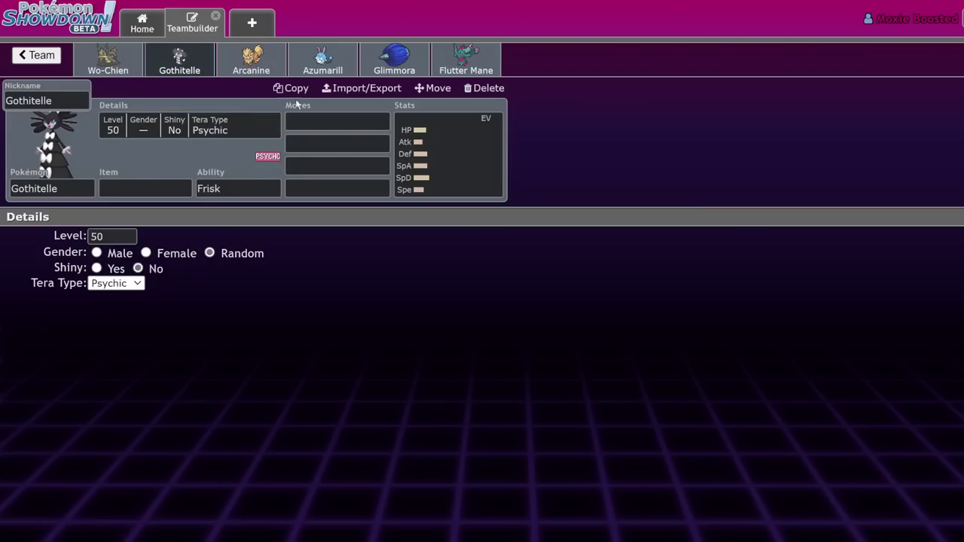
click(107, 60)
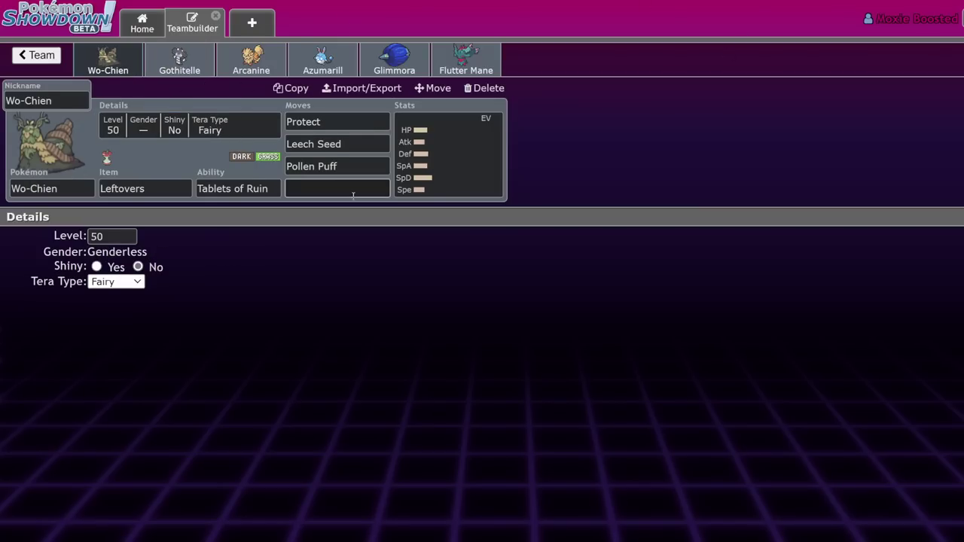
click(465, 180)
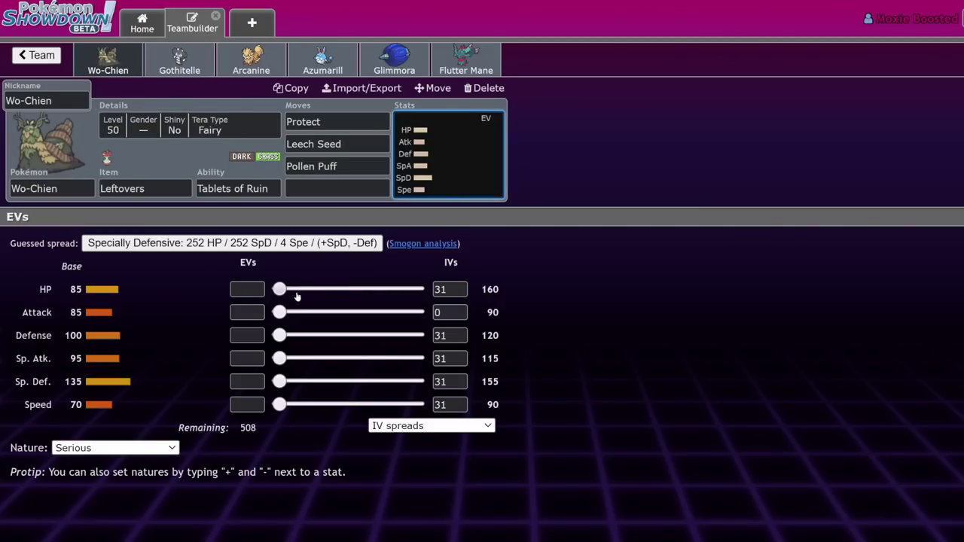
drag(280, 291, 932, 247)
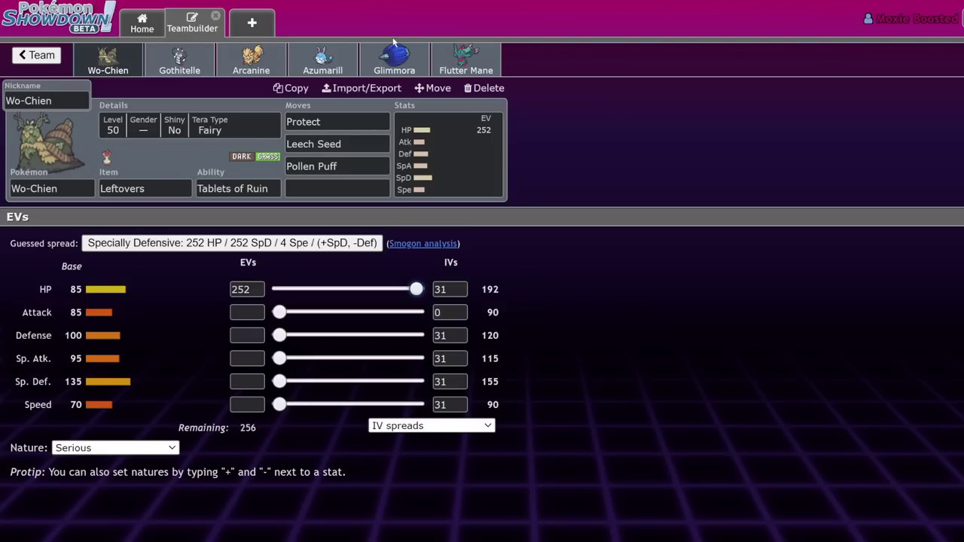
- Set Glimmora's first move to Mortal Spin
click(411, 64)
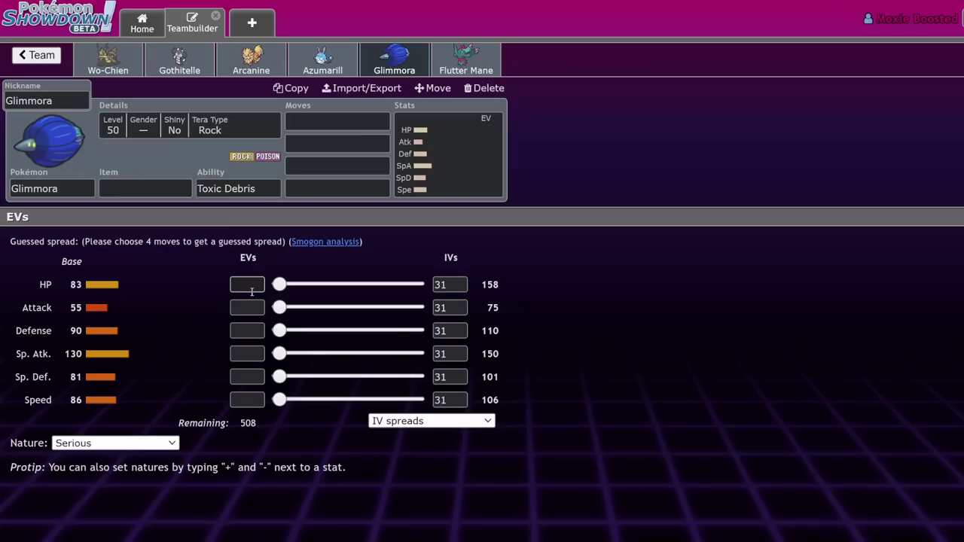
click(316, 125)
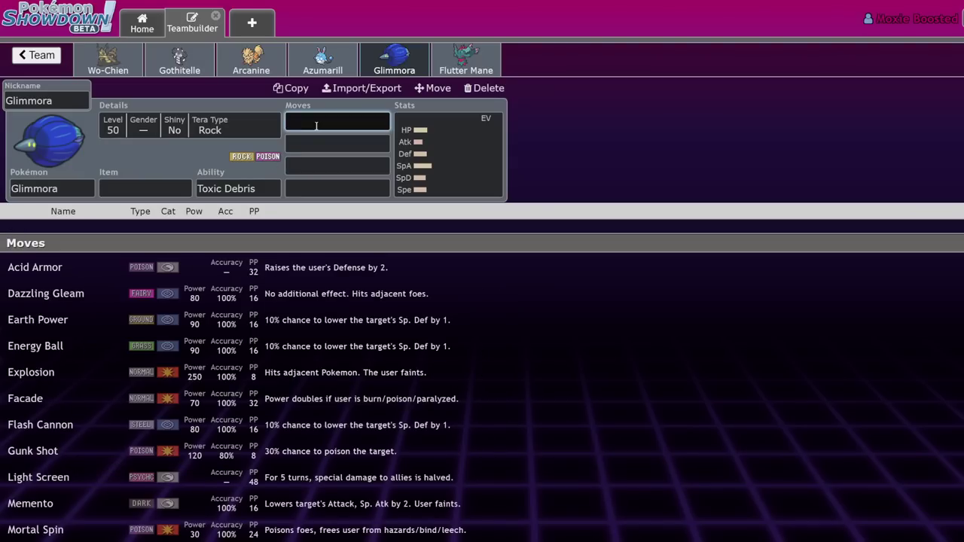
text(mort)
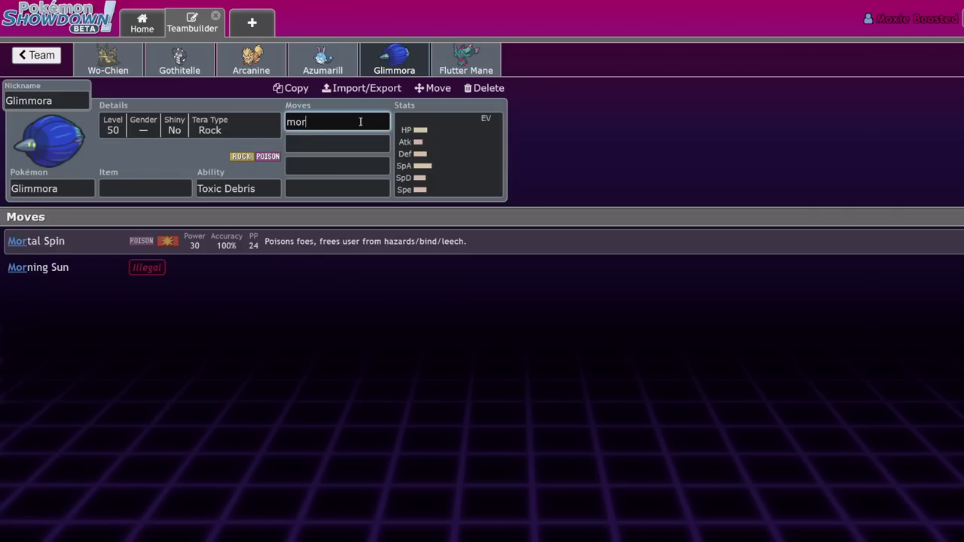
click(276, 239)
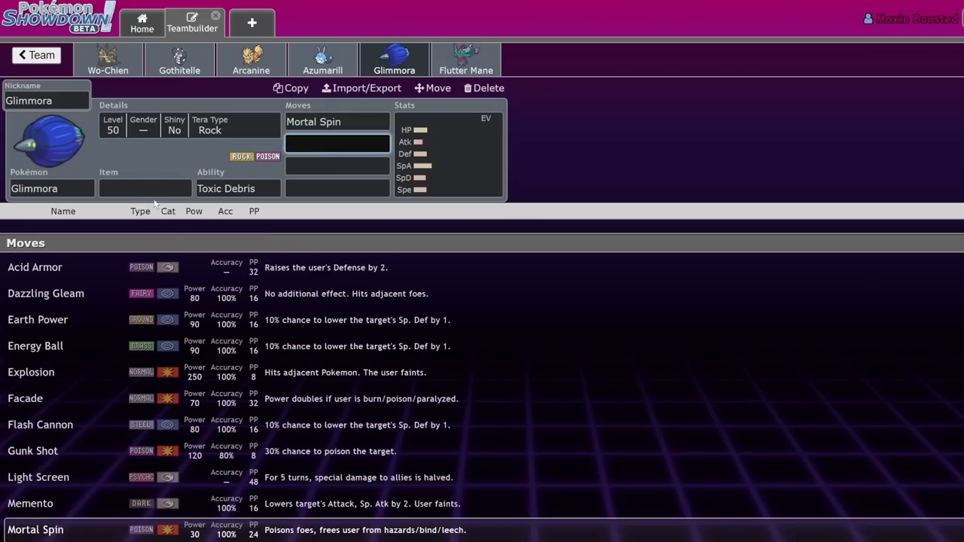
- Give Glimmora a Passho Berry as its held item
click(160, 188)
text(passh)
key(Return)
click(331, 143)
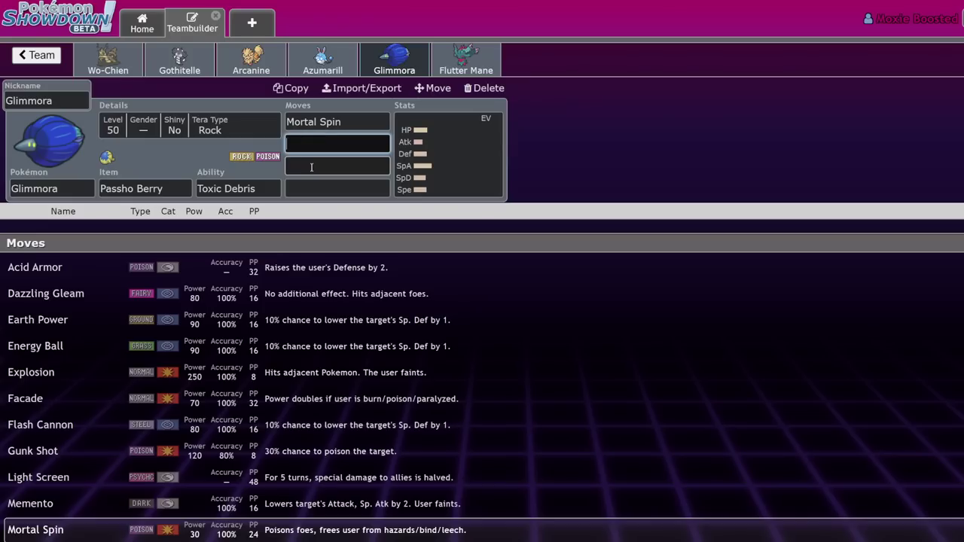
- Set Glimmora's held item to Assault Vest
click(143, 188)
text(ass)
key(Return)
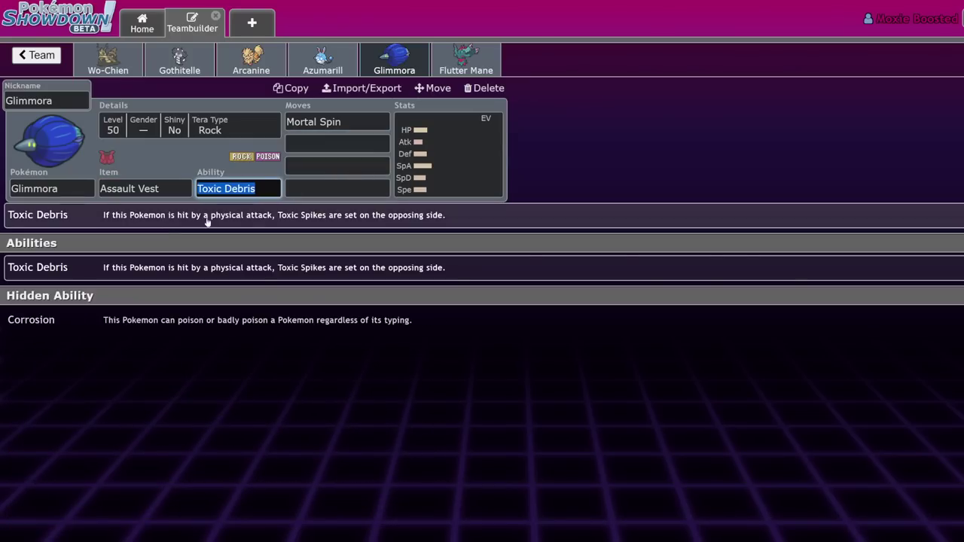
- Set Glimmora's second move to Spiky Shield
click(372, 149)
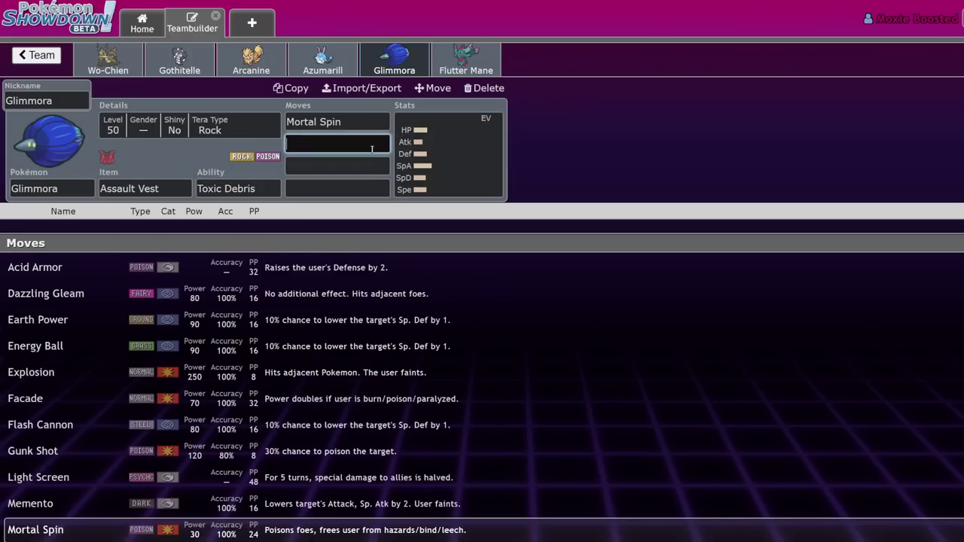
text(spik)
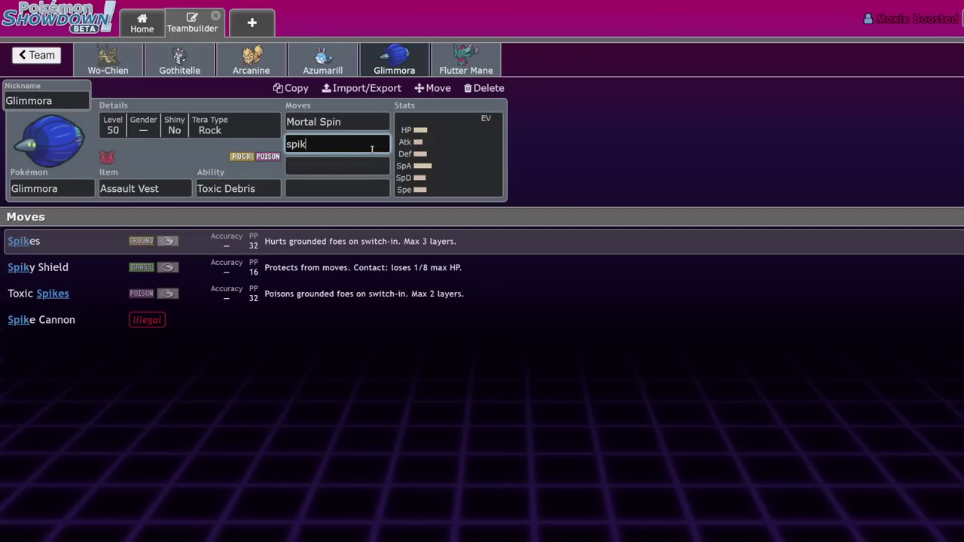
key(Down)
key(Return)
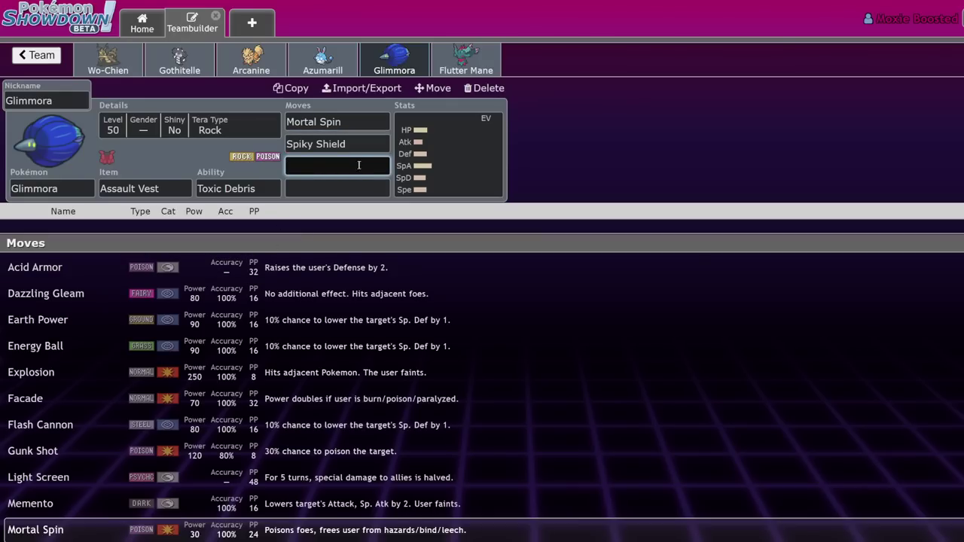
- Set Glimmora's third and fourth moves to Sludge Bomb and Earth Power
text(slud)
key(Return)
text(e)
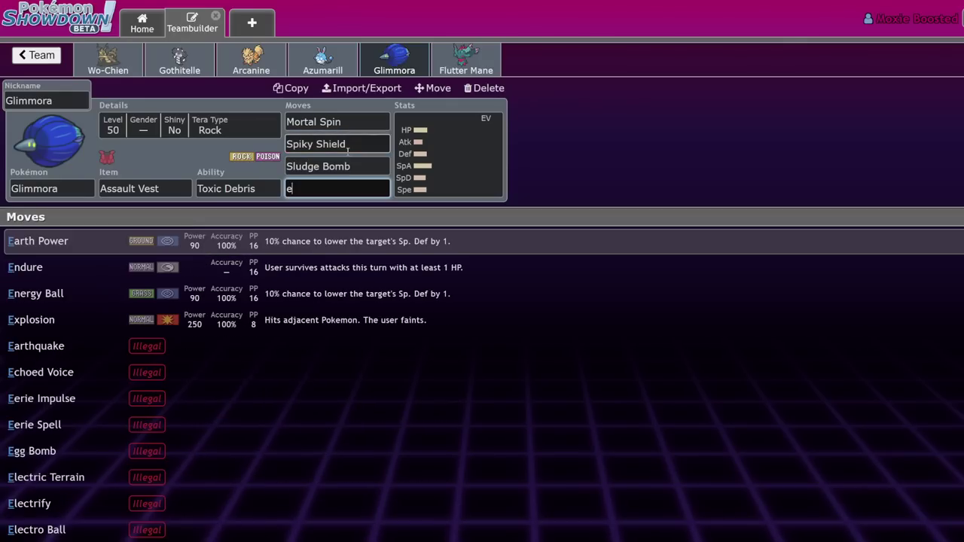
text(ra)
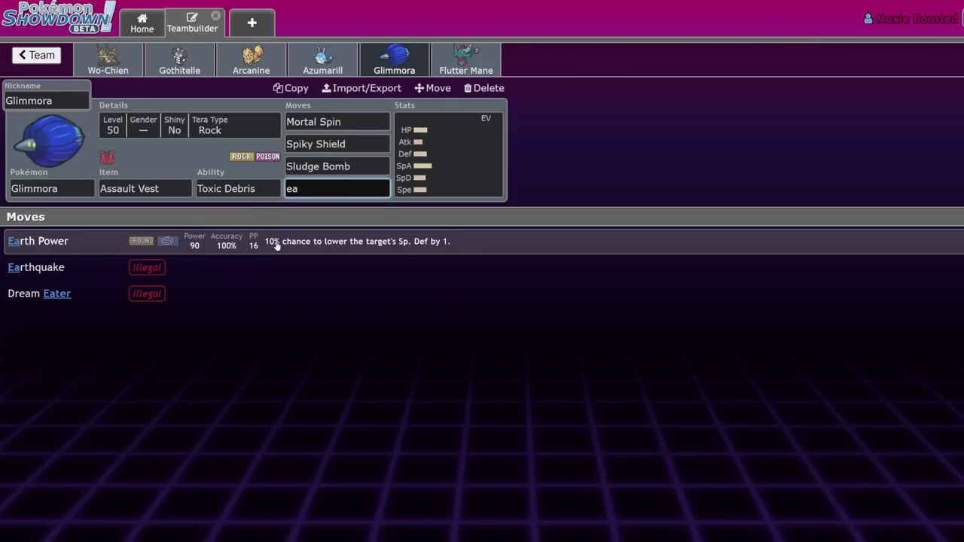
key(Return)
- Compare Wo-Chien's moves and EV spread with Glimmora's completed moveset and stats
click(108, 60)
click(405, 68)
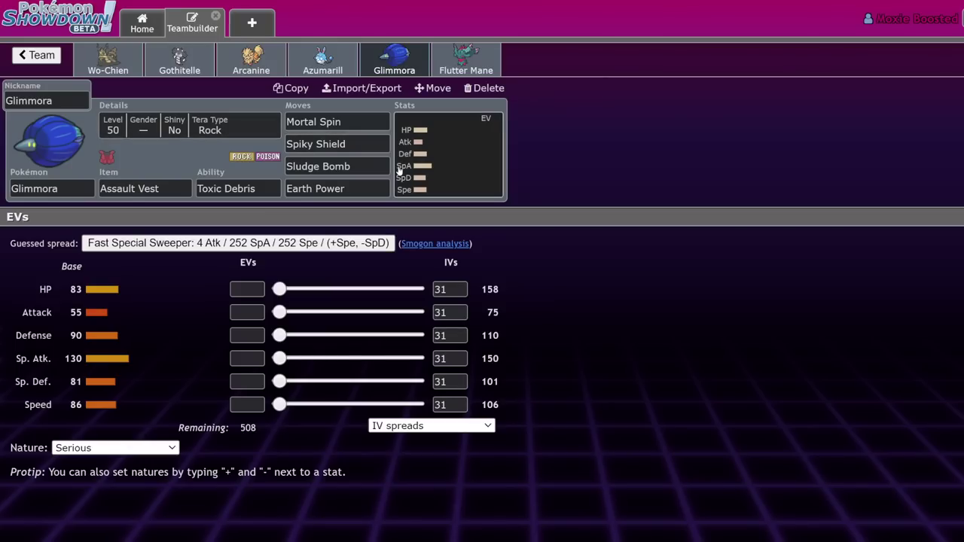
click(350, 120)
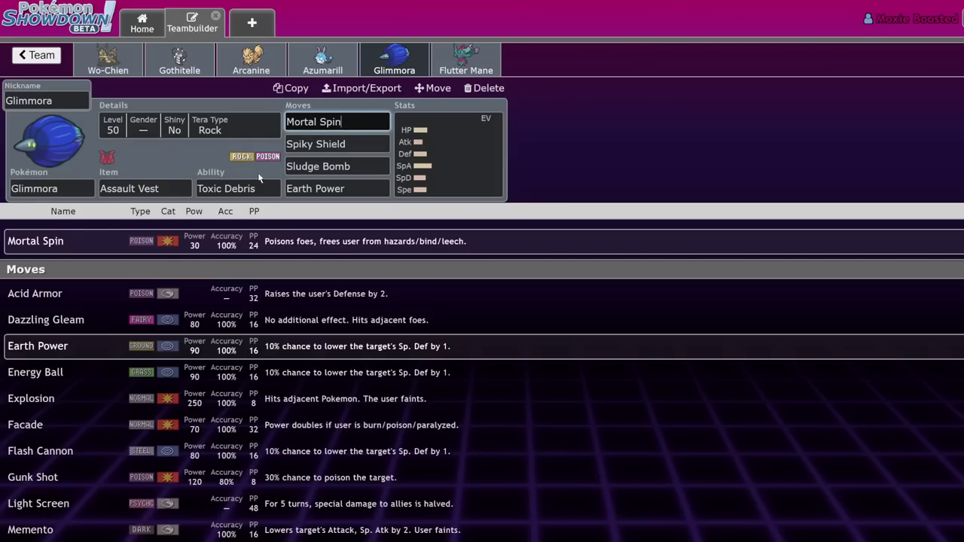
click(108, 60)
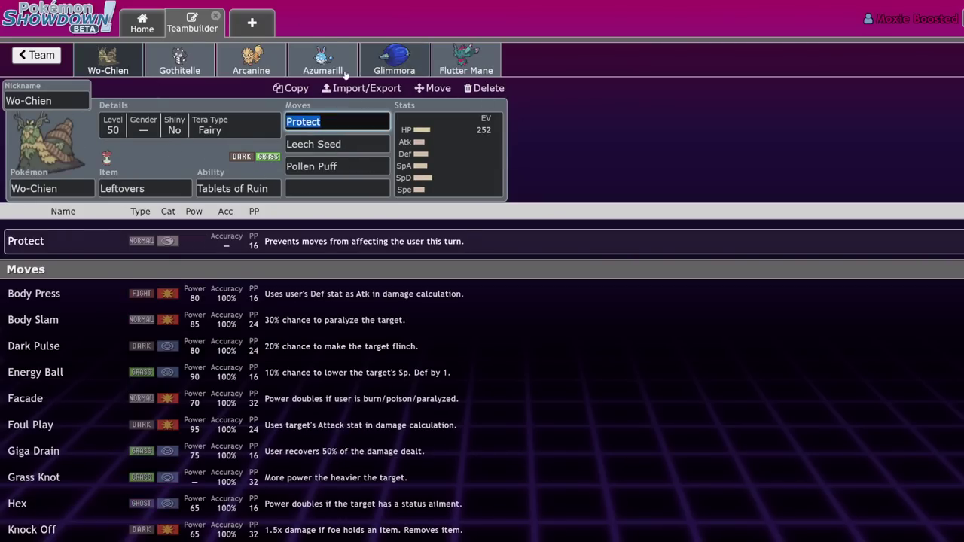
click(394, 59)
click(118, 57)
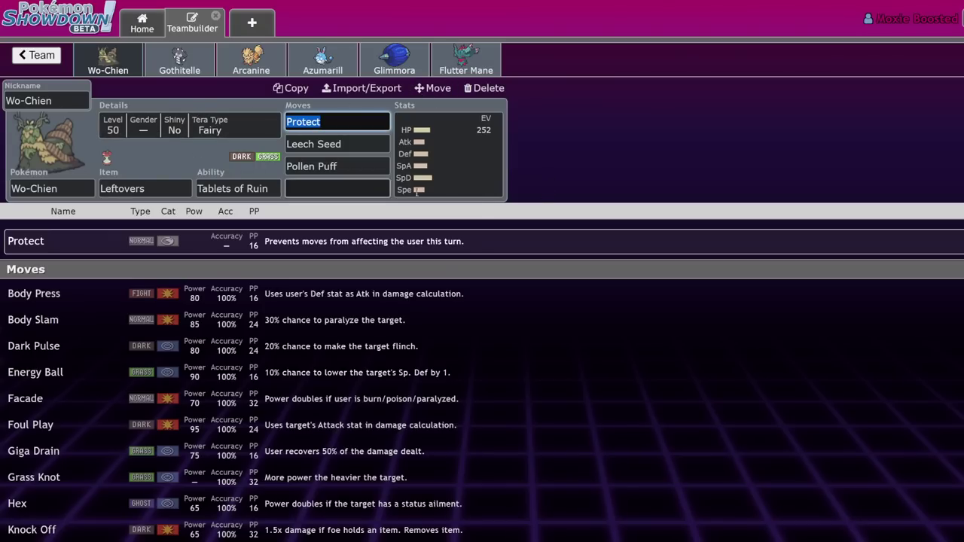
click(420, 154)
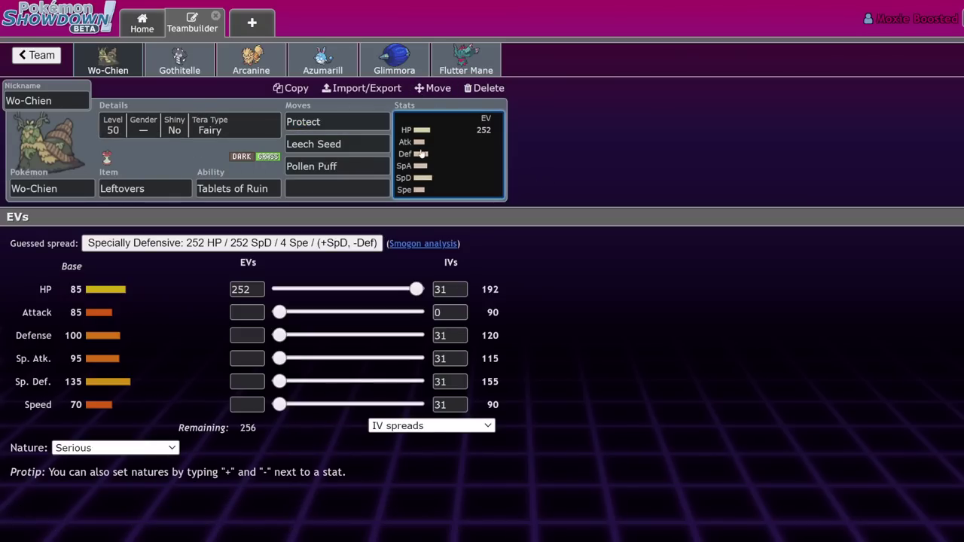
click(394, 59)
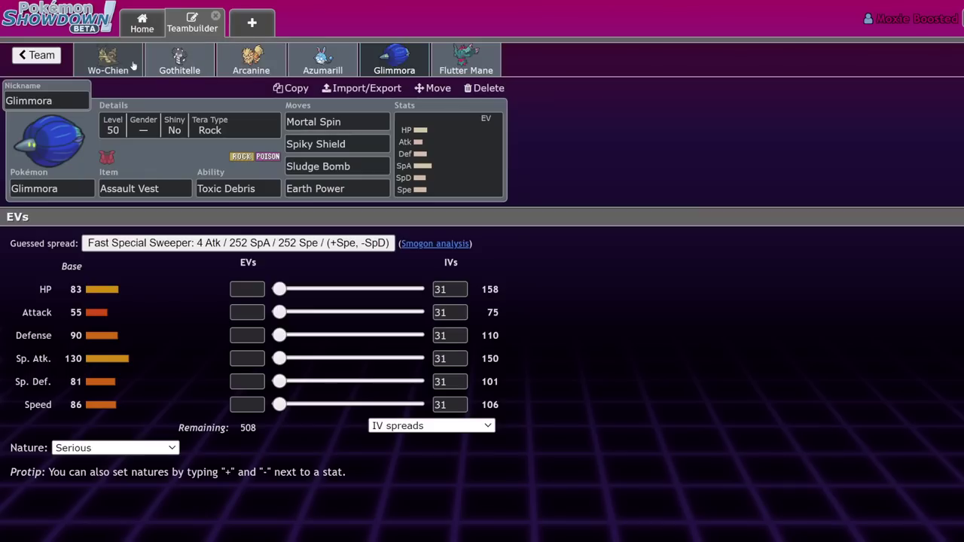
click(128, 68)
click(177, 69)
click(376, 70)
click(127, 62)
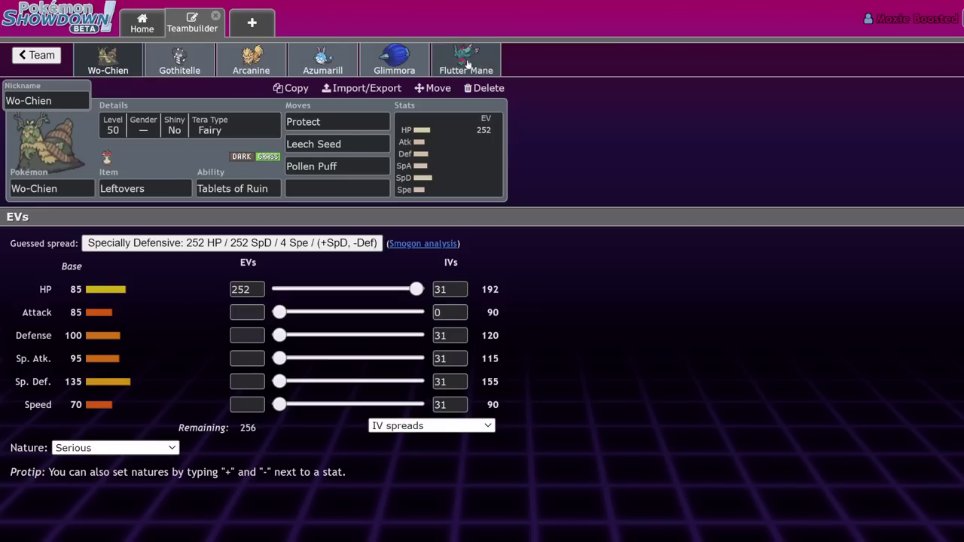
click(400, 66)
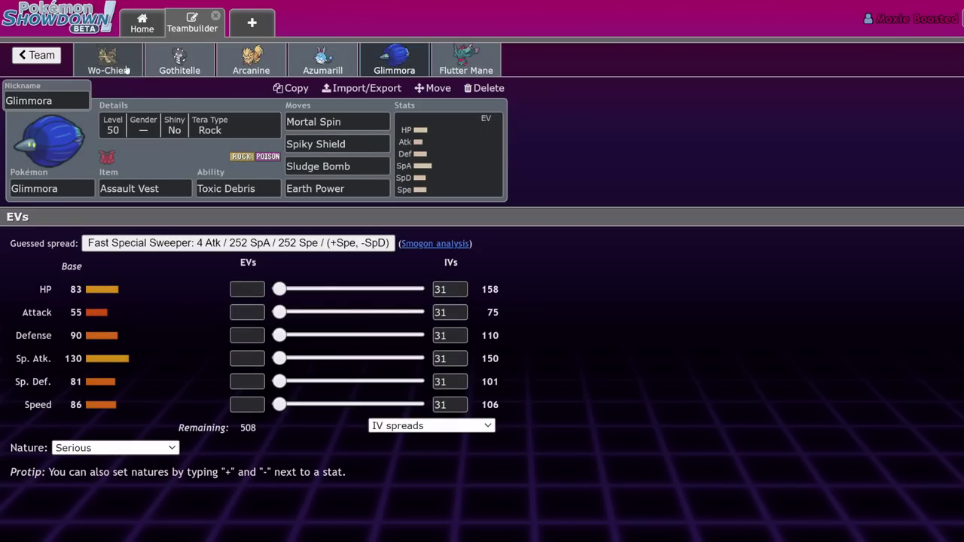
click(126, 69)
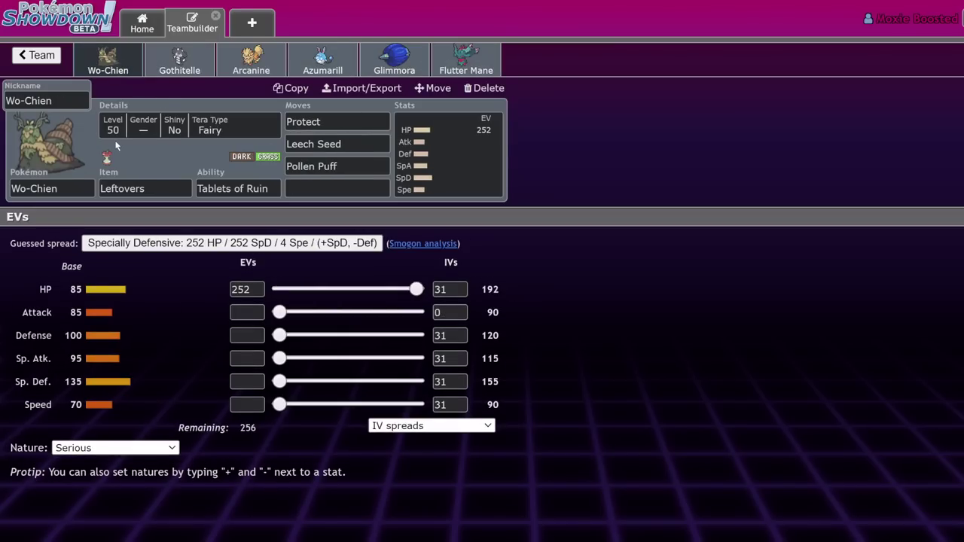
- Compare Wo-Chien's set with Gothitelle's ability and base stats, and review Glimmora's set alongside them
click(181, 74)
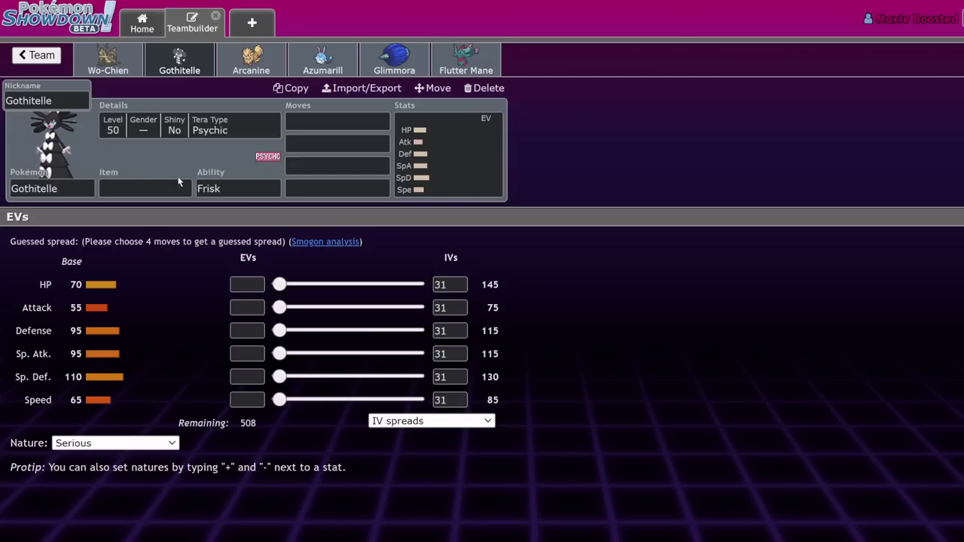
click(91, 68)
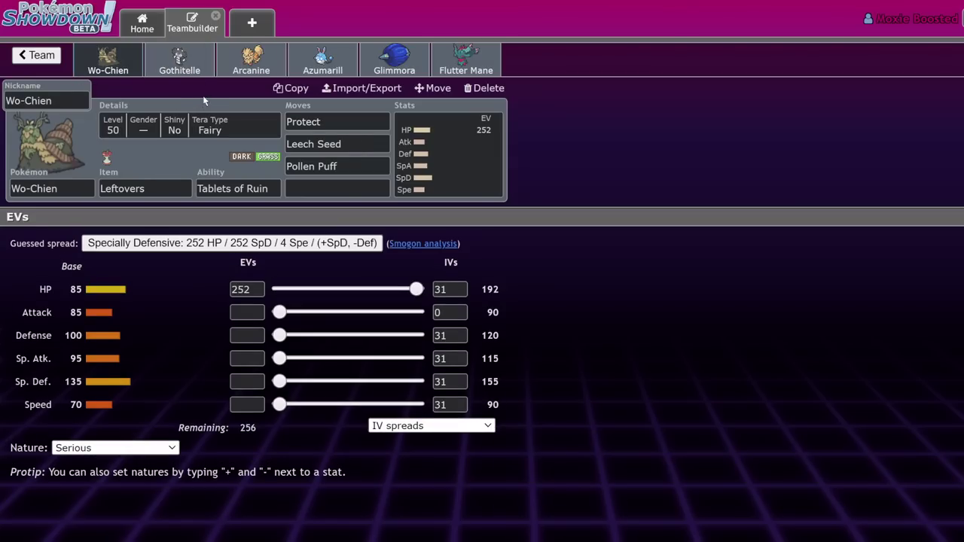
click(179, 62)
click(107, 76)
click(179, 61)
click(113, 66)
click(394, 61)
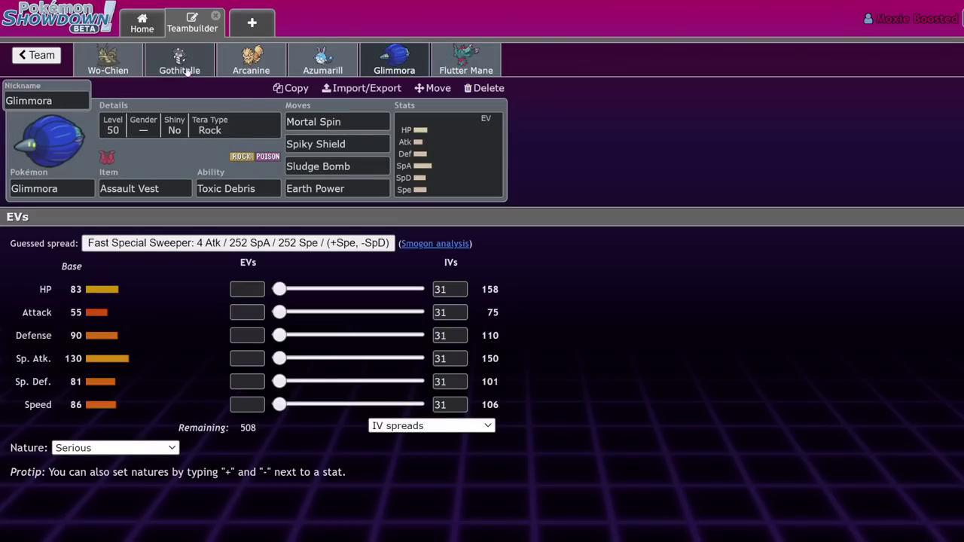
click(113, 59)
- Set Gothitelle's first two moves to Fake Out and Protect
click(177, 58)
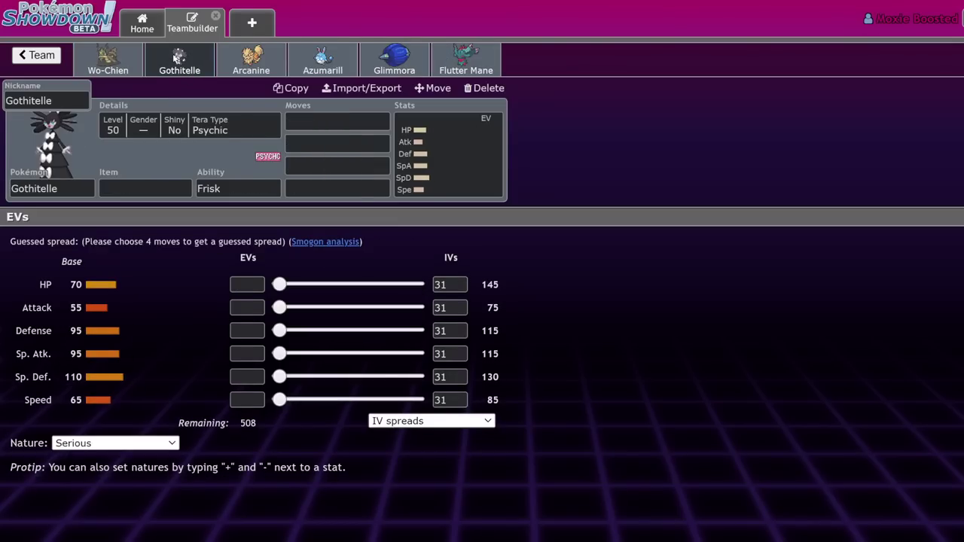
click(338, 120)
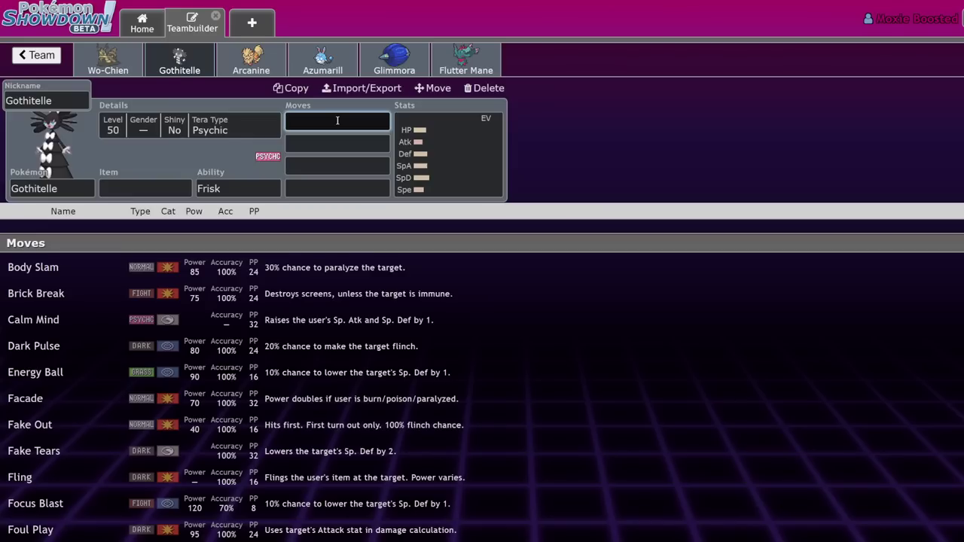
text(fake)
key(Return)
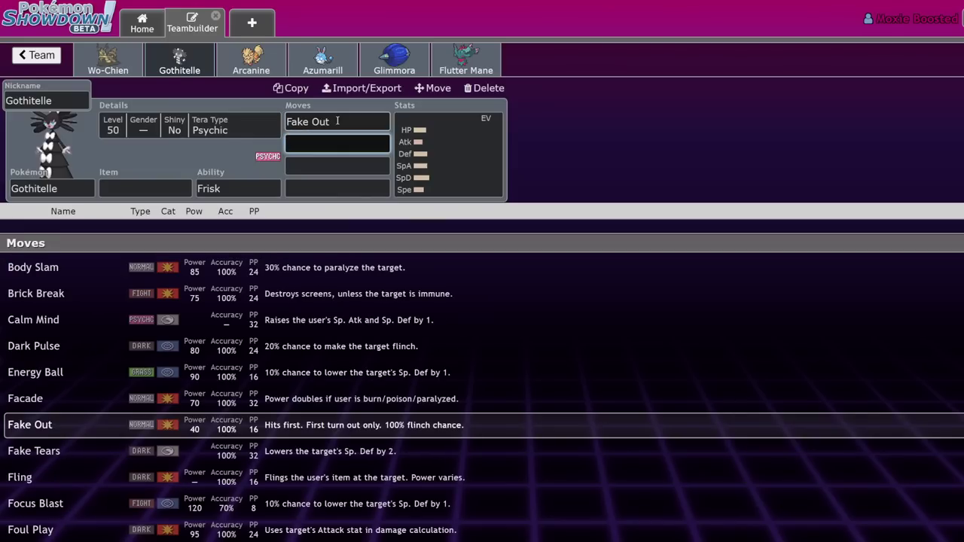
click(125, 69)
click(199, 69)
text(pro)
key(Return)
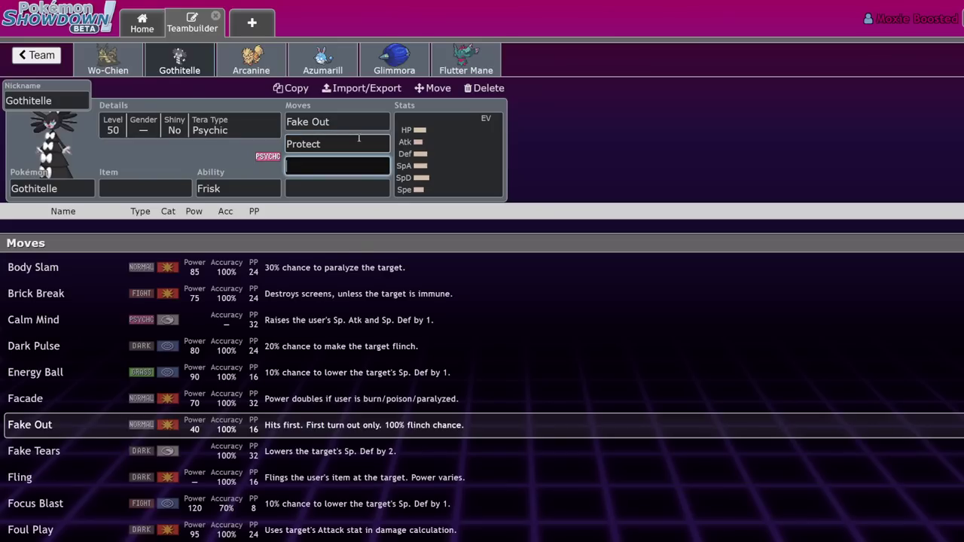
- Set Gothitelle's third and fourth moves to Trick Room and Psychic, and its ability to Shadow Tag
text(trick)
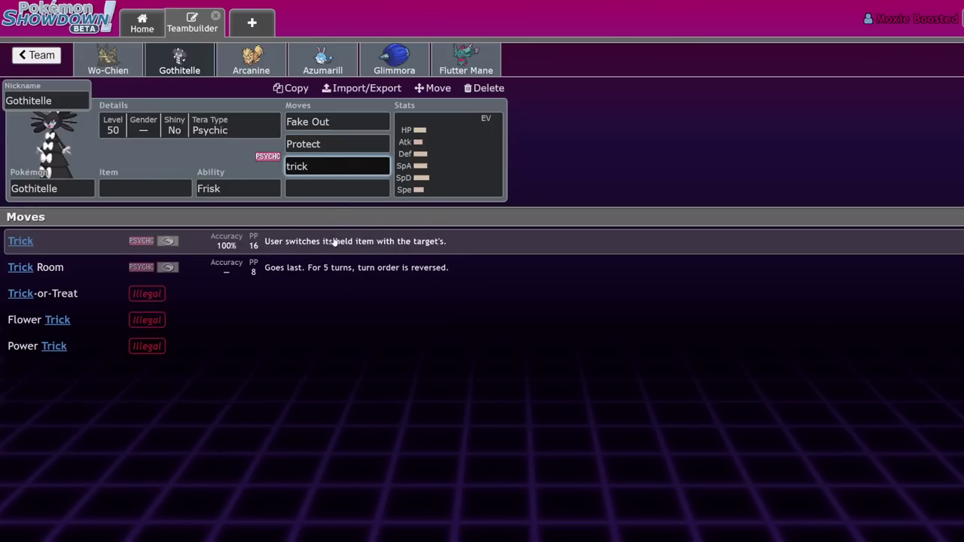
click(326, 267)
text(psyc)
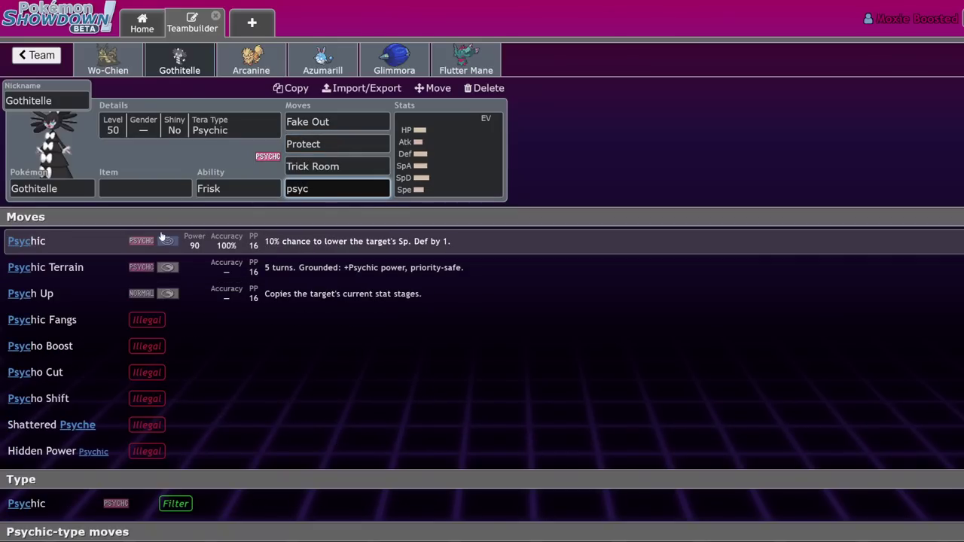
click(179, 236)
click(252, 187)
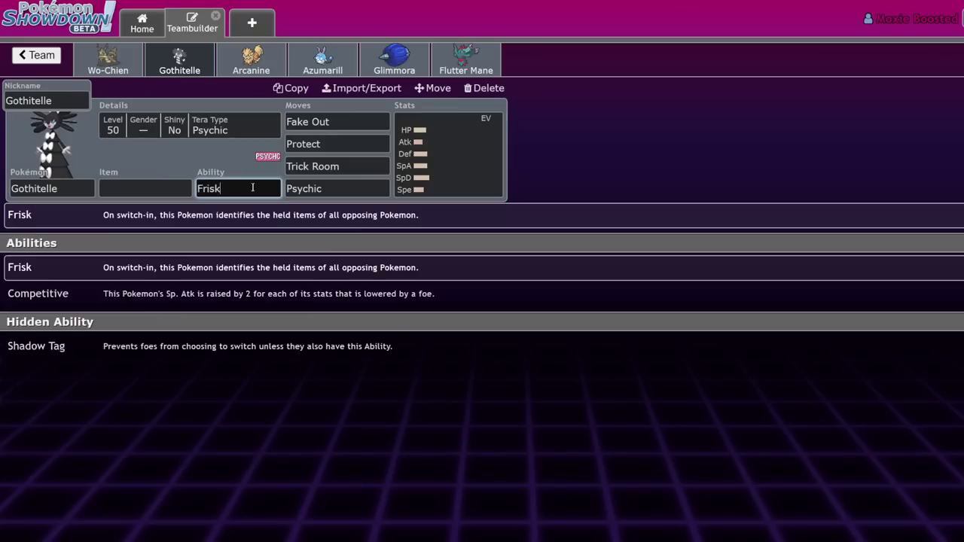
click(107, 349)
- Compare Gothitelle's set with Wo-Chien's and give Gothitelle 4 Sp. Atk. EVs
click(108, 61)
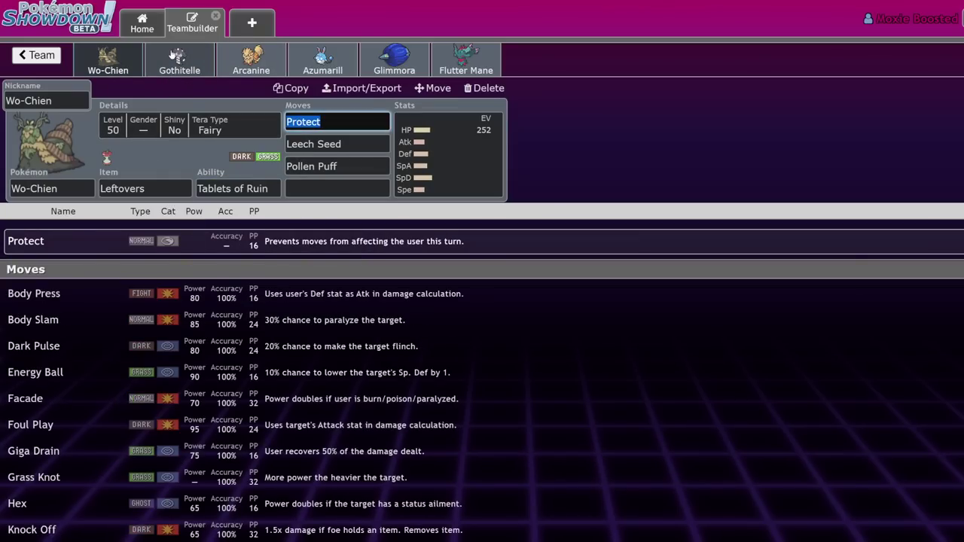
click(174, 66)
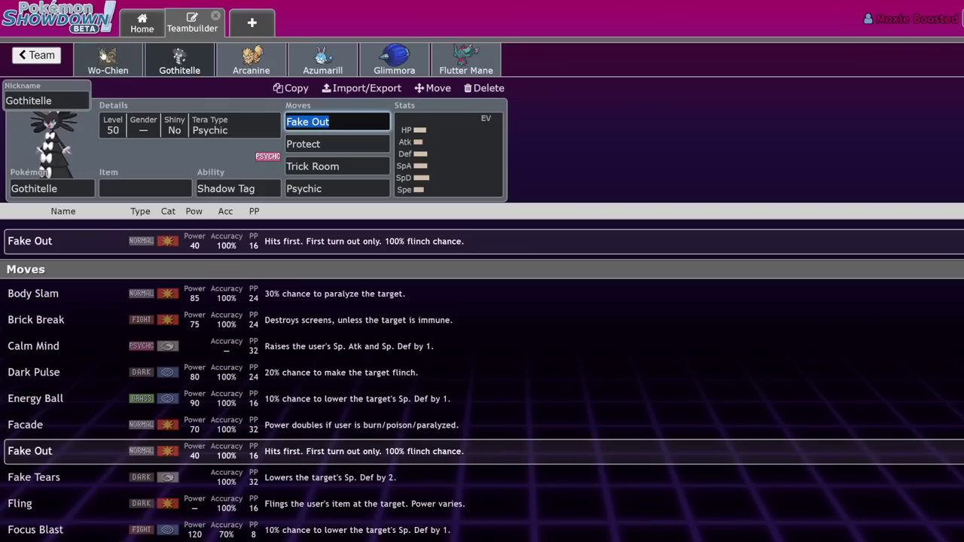
click(105, 57)
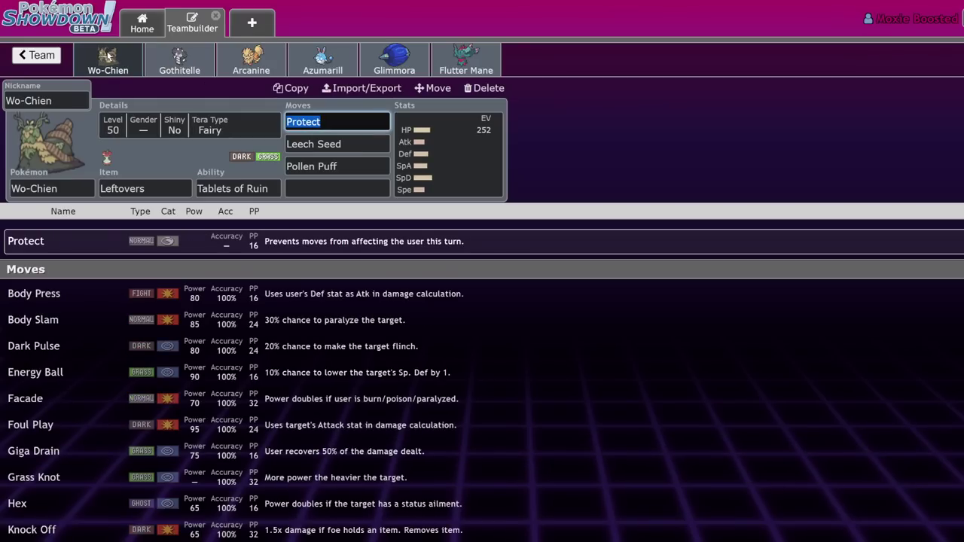
click(180, 61)
click(420, 150)
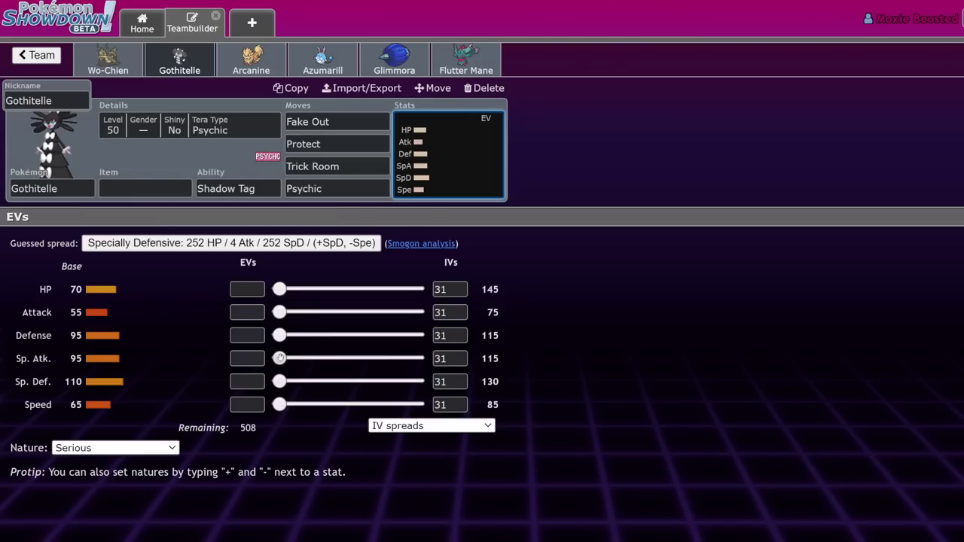
drag(279, 359, 282, 359)
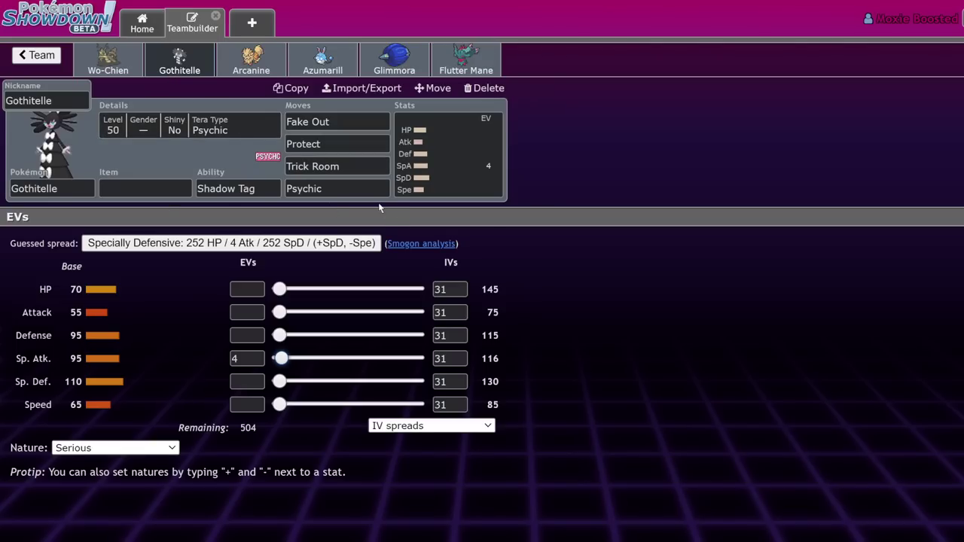
- Look over Wo-Chien and Arcanine, and give Azumarill a Sitrus Berry as its held item
click(108, 60)
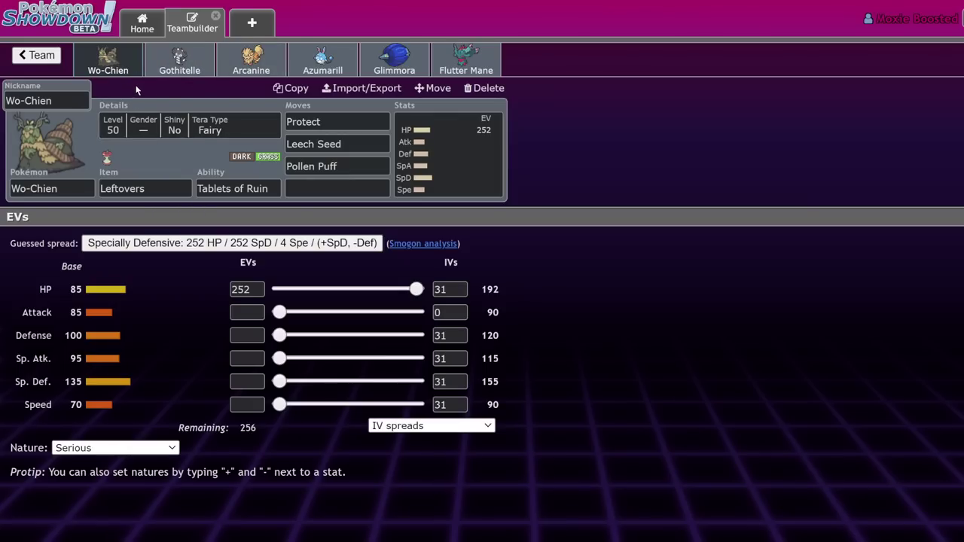
click(267, 64)
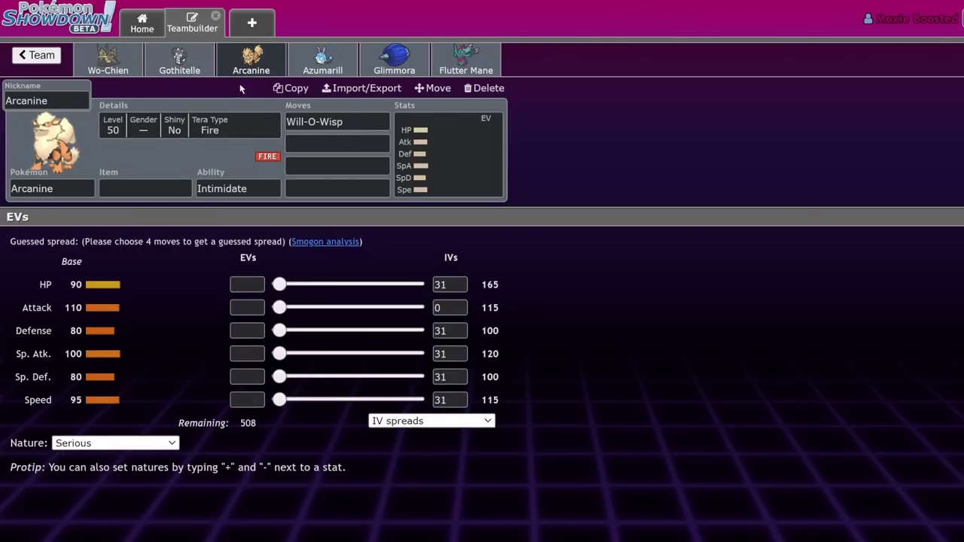
click(322, 60)
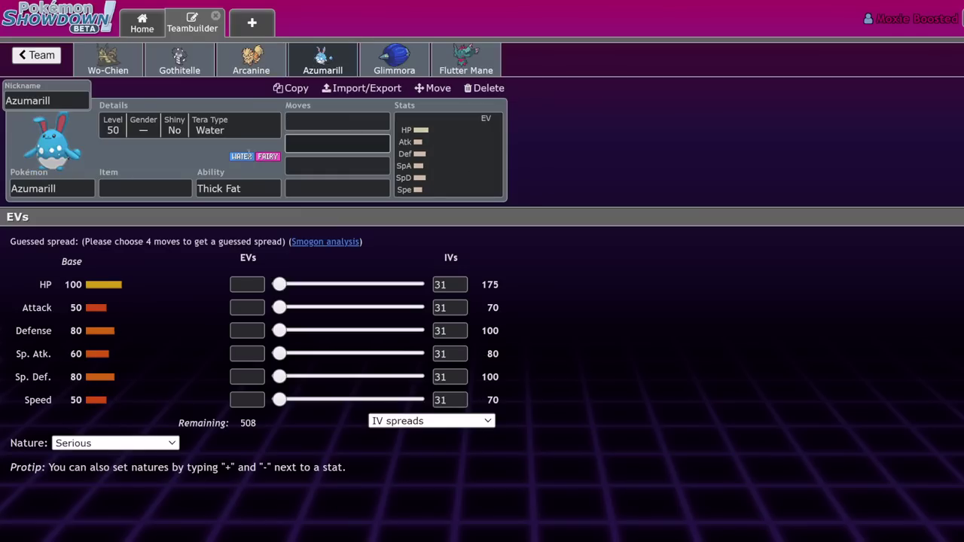
click(171, 187)
text(sit)
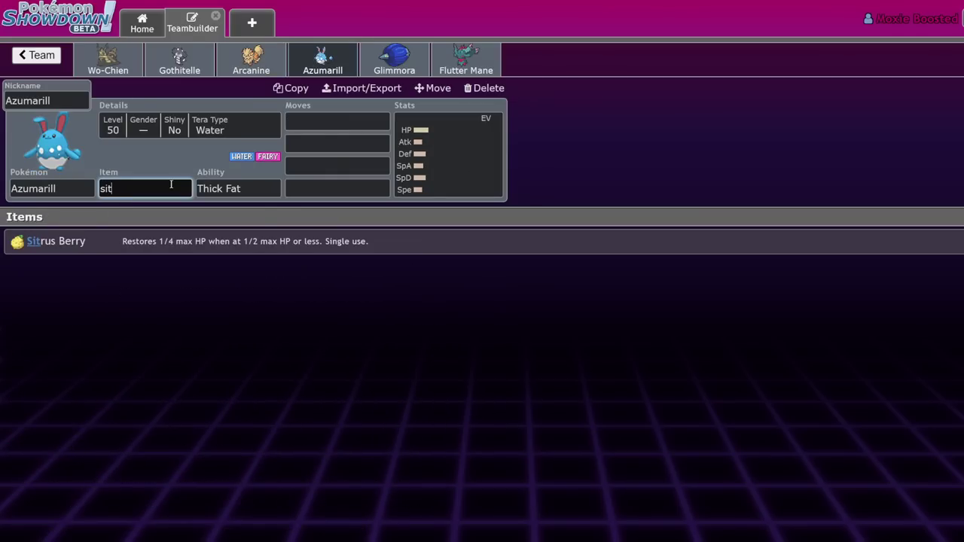
key(Return)
- Set Flutter Mane's first move to Perish Song
click(437, 68)
click(340, 123)
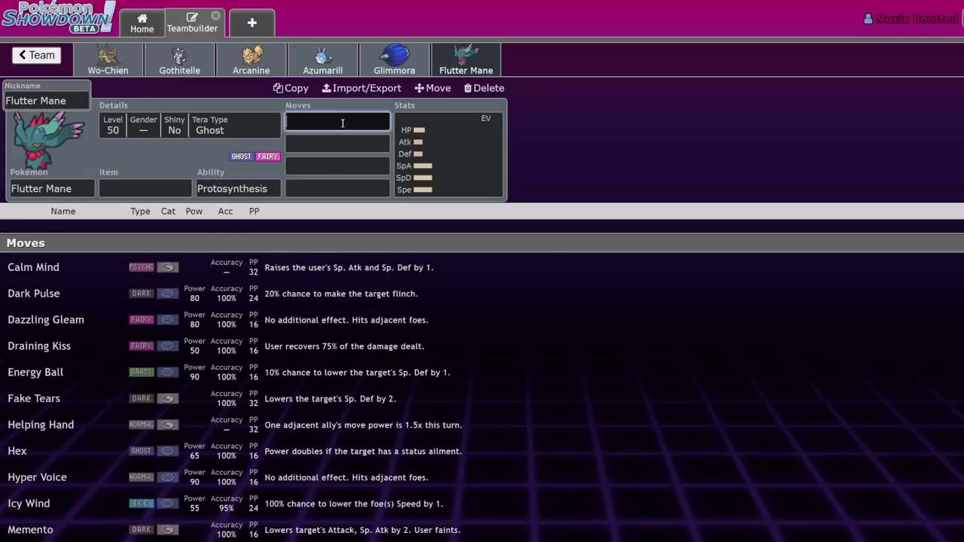
text(peri)
key(Return)
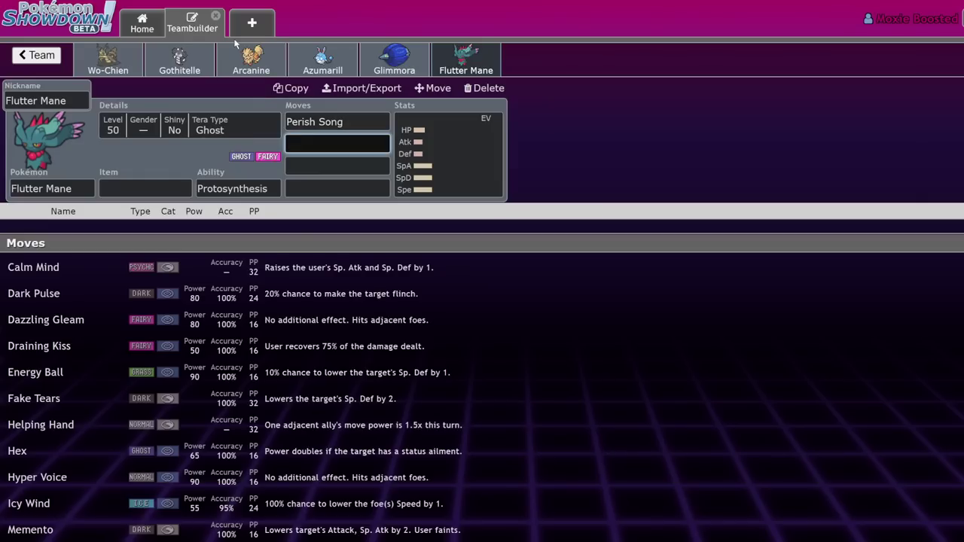
- Set Azumarill's first move to Perish Song
click(337, 60)
click(329, 120)
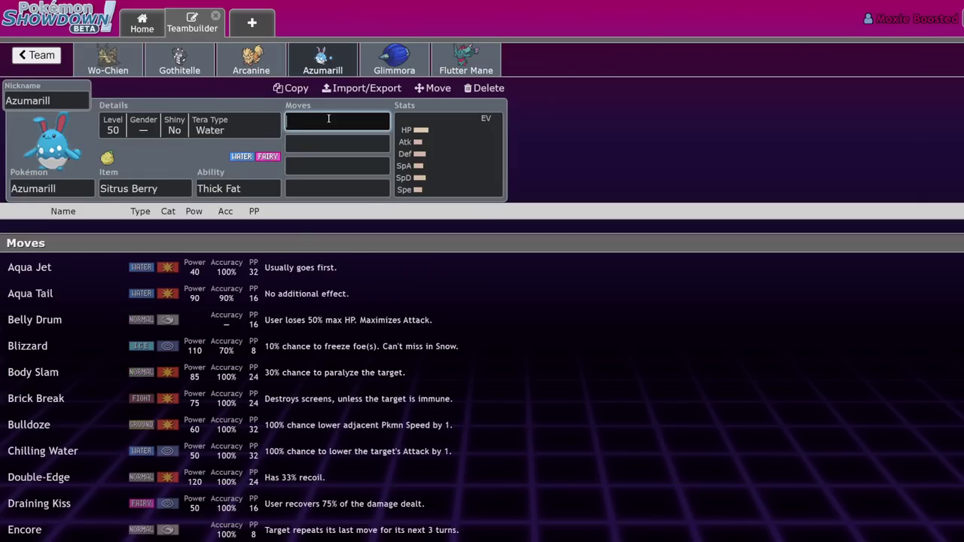
text(peri)
key(Return)
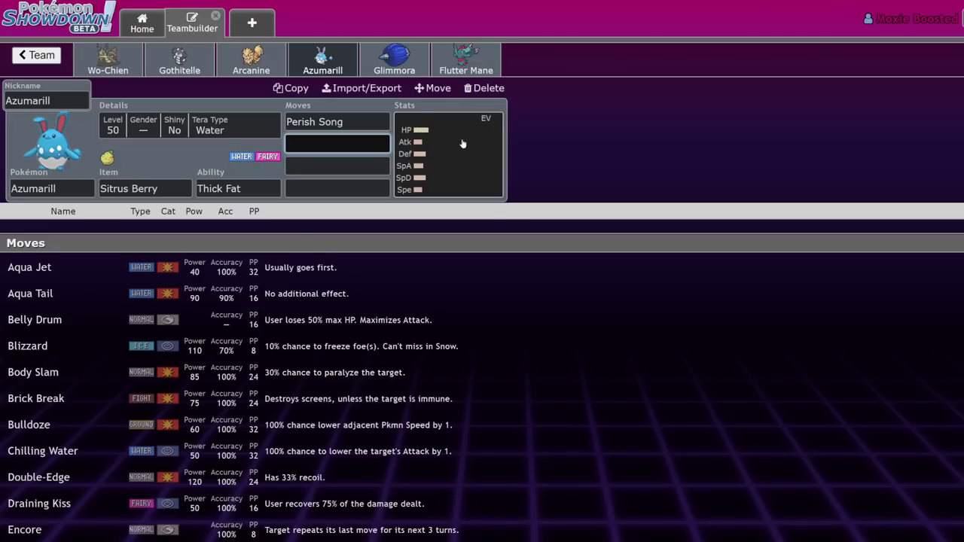
- Recheck Wo-Chien and Azumarill, and switch from the Wo-Chien team to the "0 IQ, 350 Bench Press" team
click(124, 54)
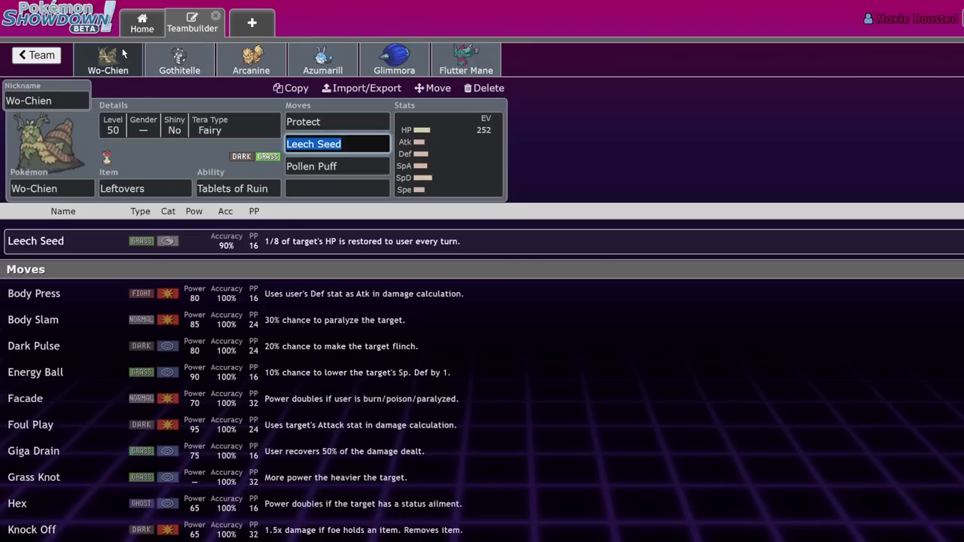
click(341, 65)
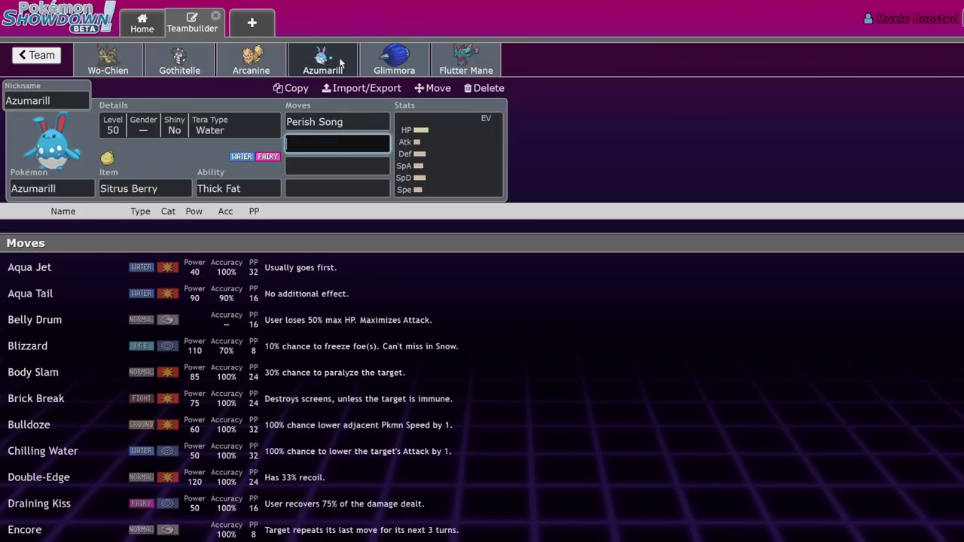
click(42, 56)
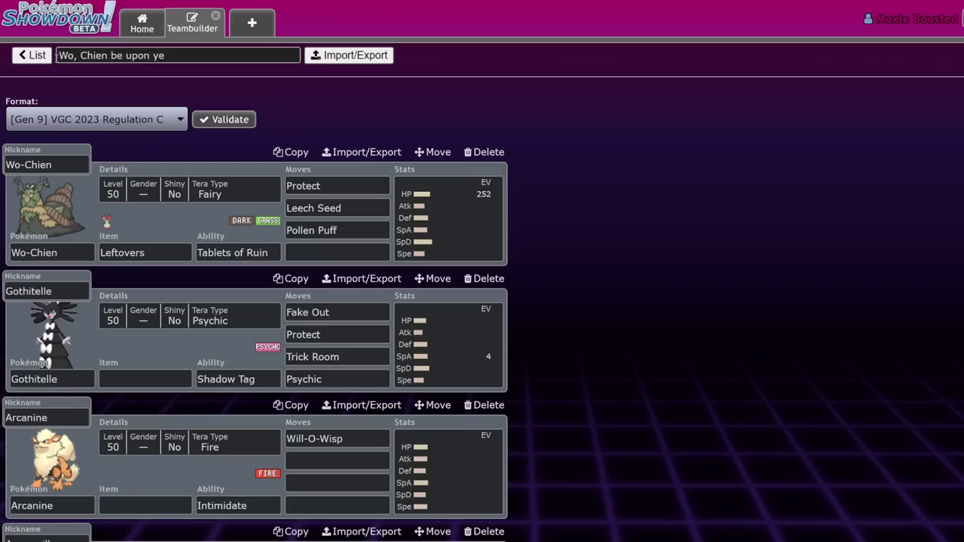
click(45, 57)
click(286, 234)
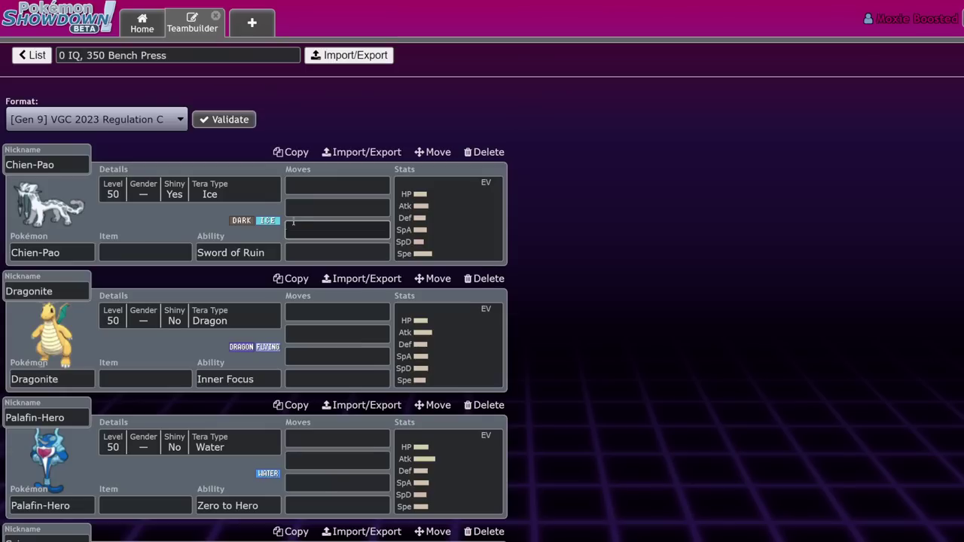
- Review the base stats of all six team members, from Chien-Pao through Dragonite, Palafin-Hero, Scizor and Roaring Moon to the last one
click(457, 206)
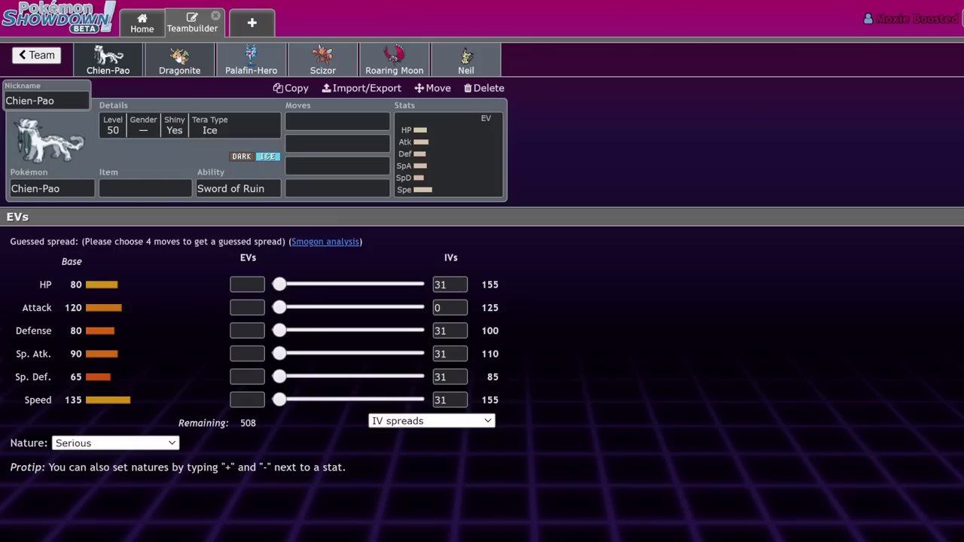
click(180, 60)
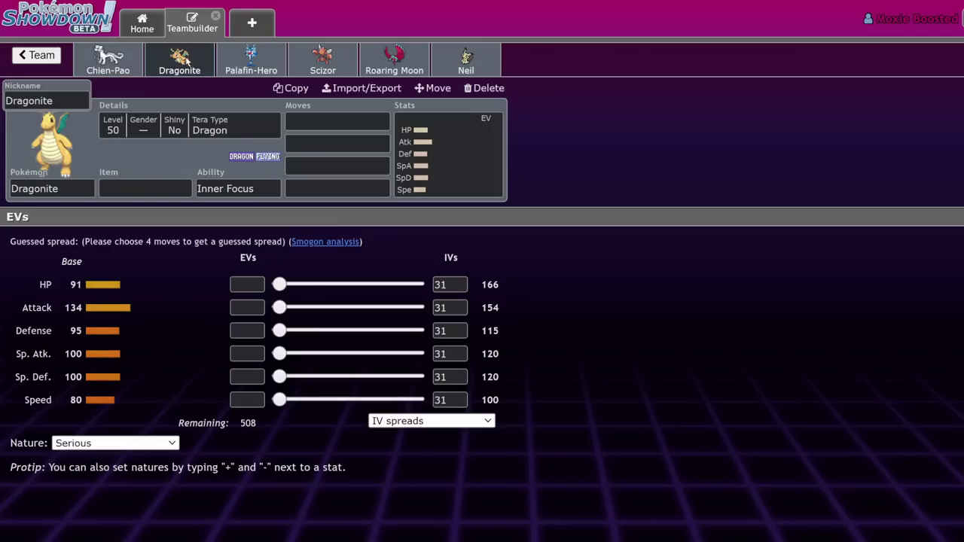
click(251, 60)
click(323, 60)
click(395, 60)
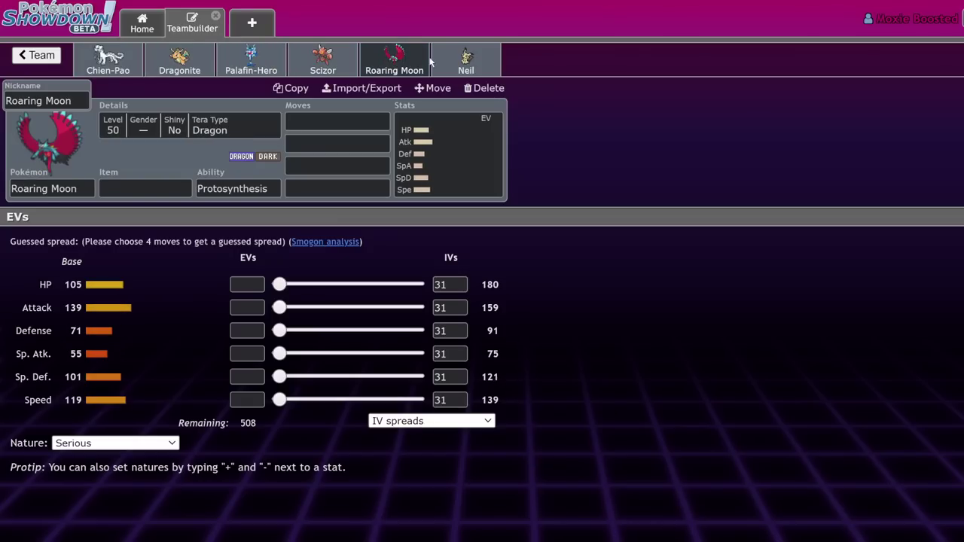
click(465, 60)
click(108, 60)
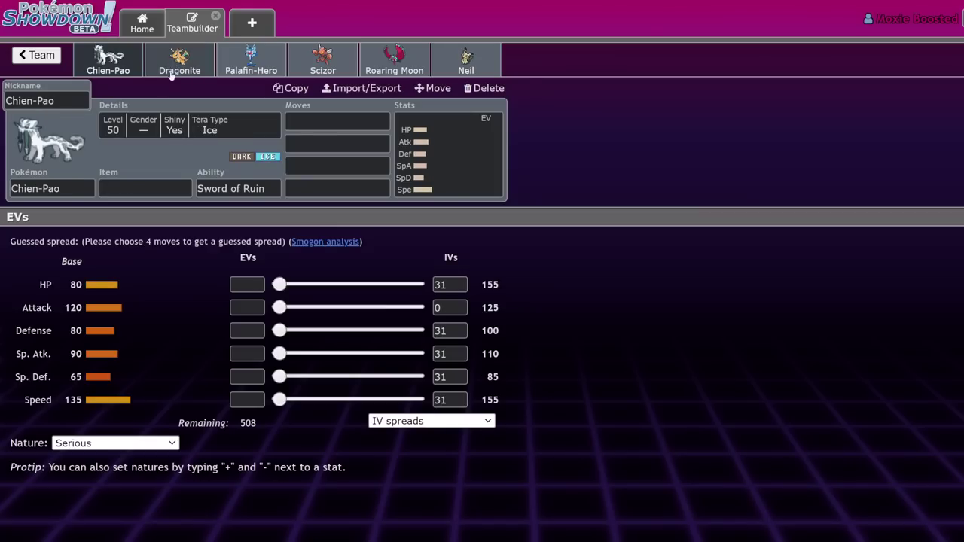
- Check Chien-Pao's ability and give it a Focus Sash as its held item
click(158, 190)
key(Tab)
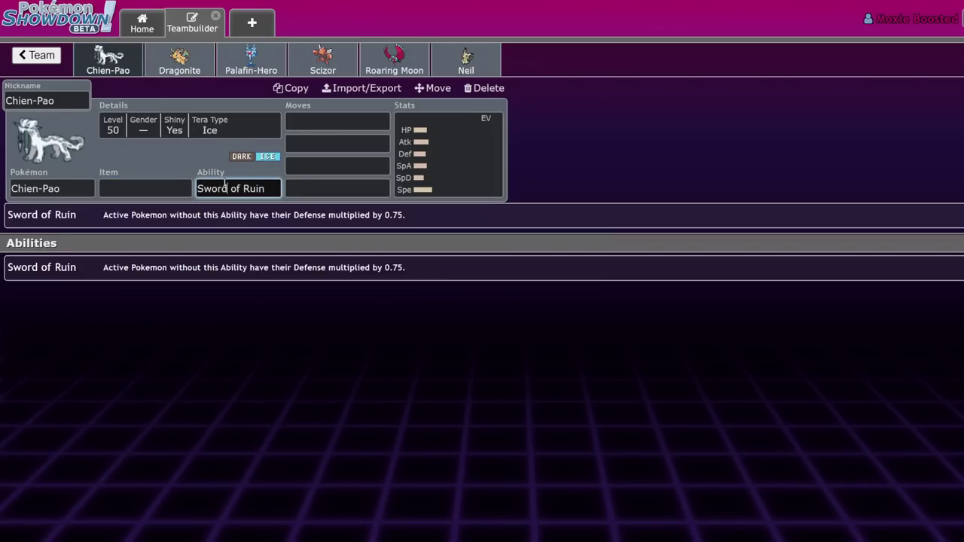
click(137, 275)
click(120, 183)
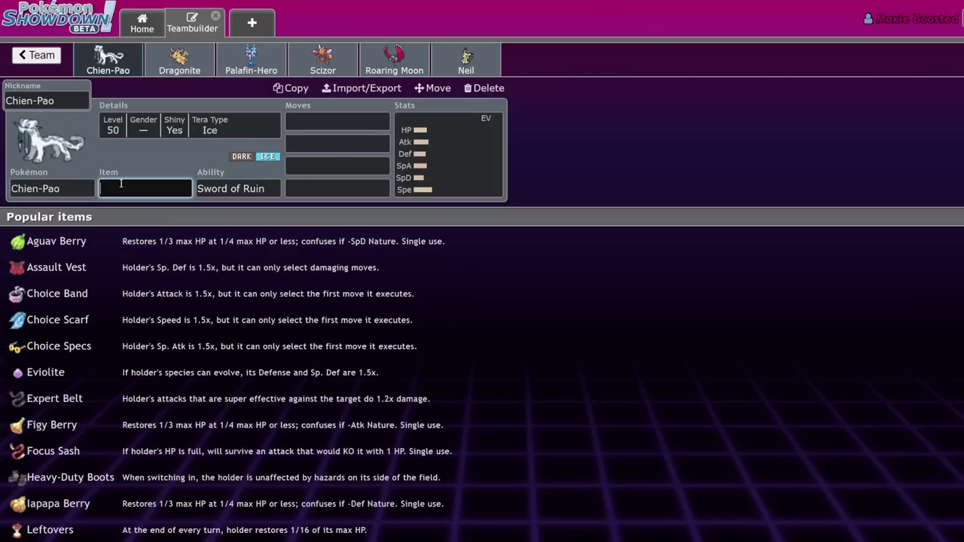
text(s Sas)
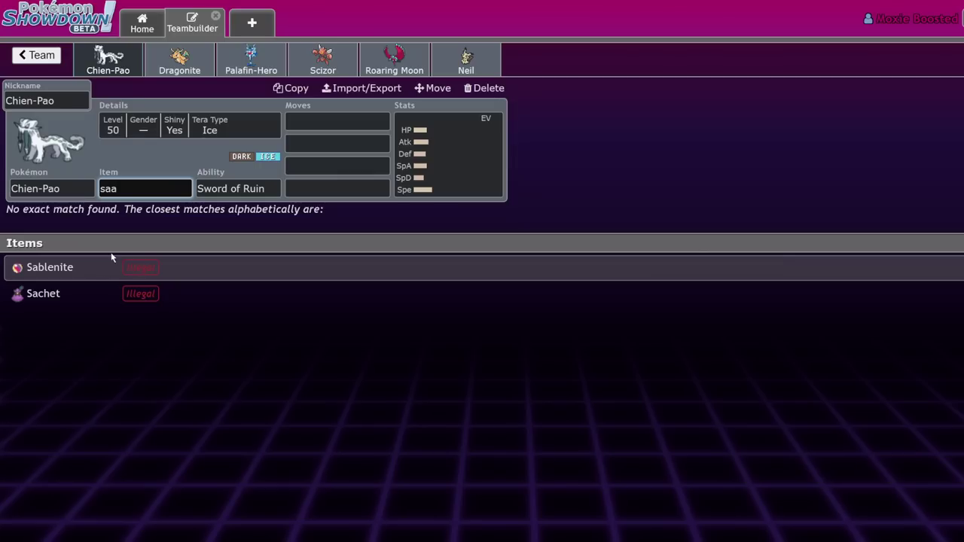
text(h)
key(Tab)
- Set Chien-Pao's first two moves to Ice Spinner and Sucker Punch
click(348, 123)
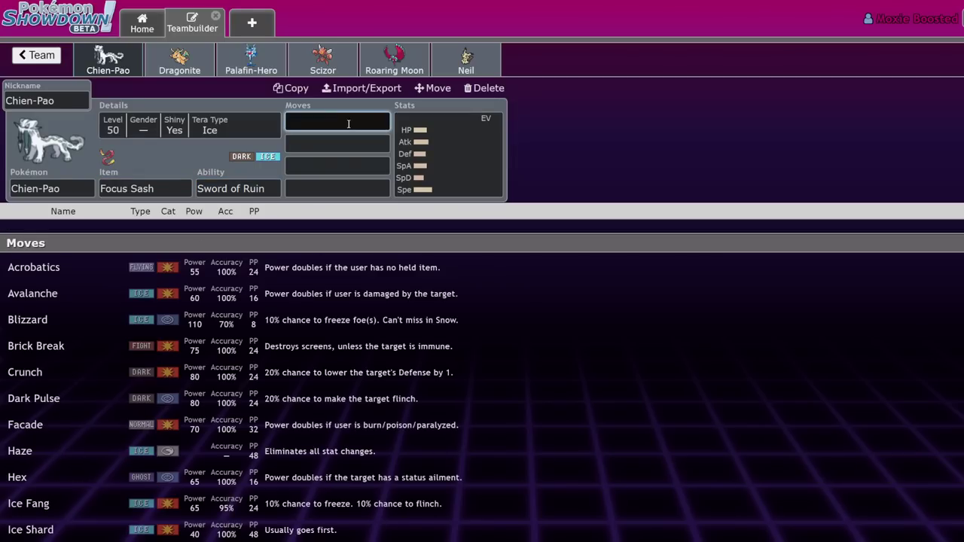
text(ice spi)
key(Tab)
text(su)
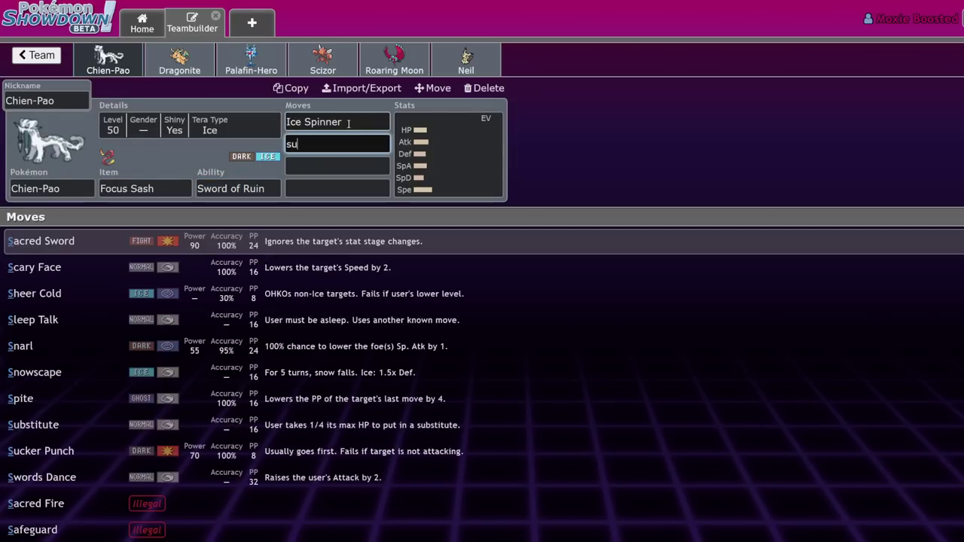
text(cker)
key(Tab)
- Set Chien-Pao's third and fourth moves to Protect and Throat Chop
text(pr)
key(Tab)
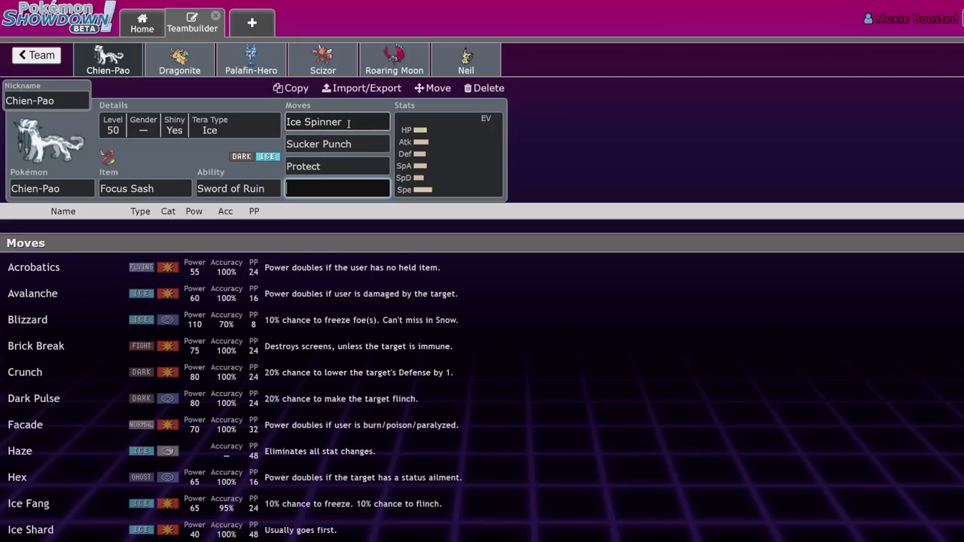
text(th)
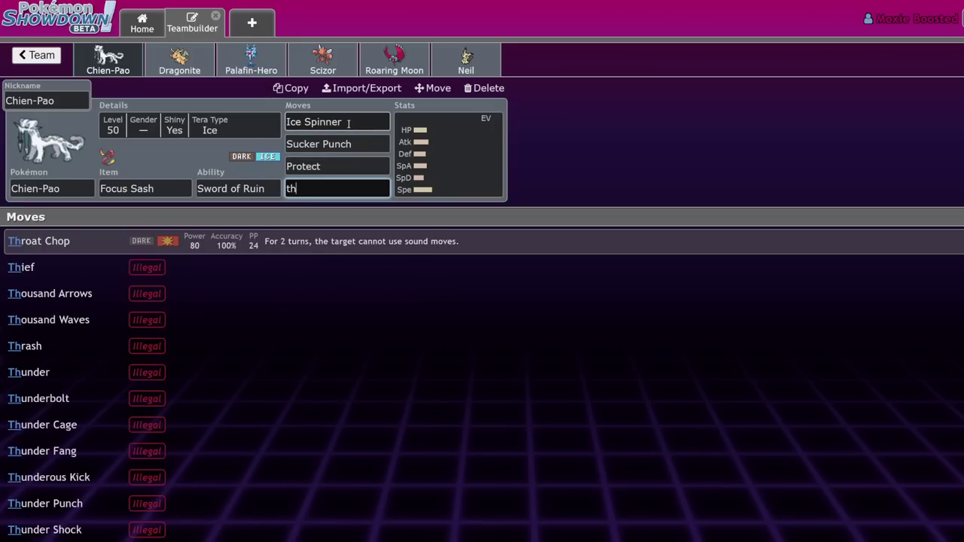
text(e)
key(BackSpace)
text(r)
key(Tab)
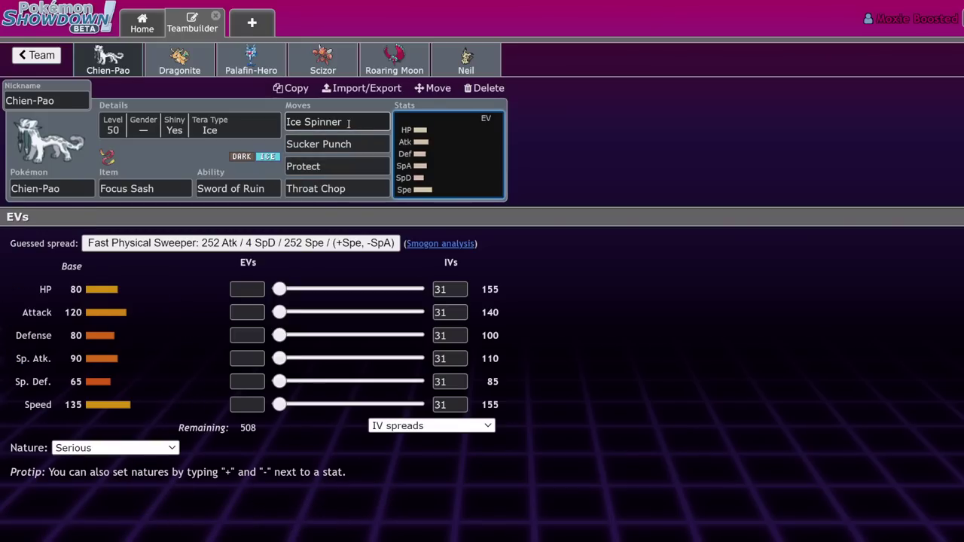
- Give Chien-Pao 252 Speed, 252 Attack and 4 HP EVs, and open Dragonite's set
drag(279, 405, 416, 405)
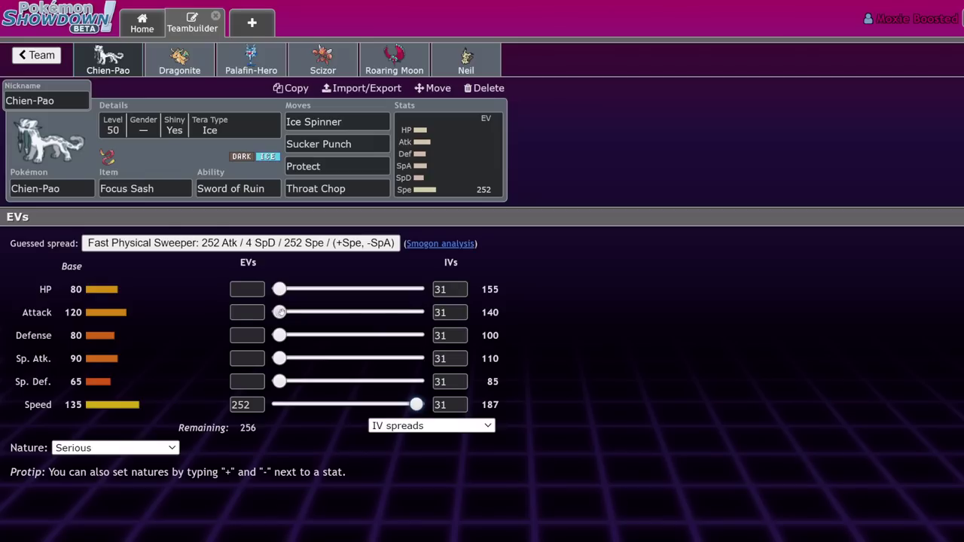
drag(279, 312, 417, 312)
drag(278, 290, 281, 289)
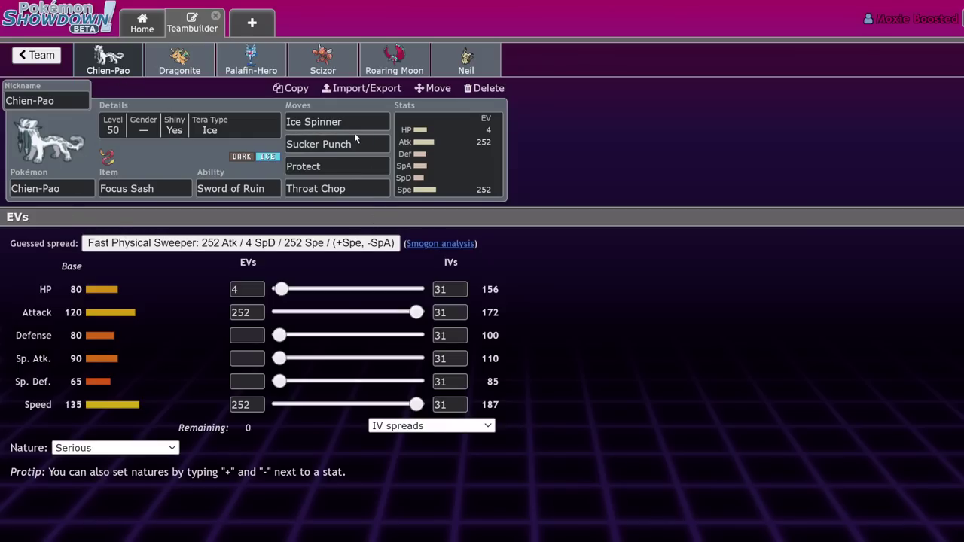
click(179, 59)
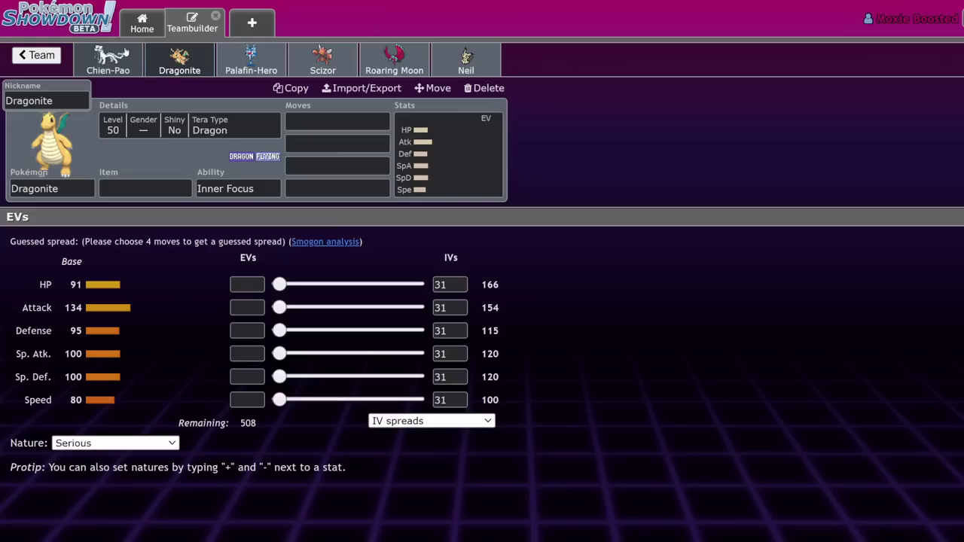
- Return to Chien-Pao's set and replace its third move with Substitute
click(113, 59)
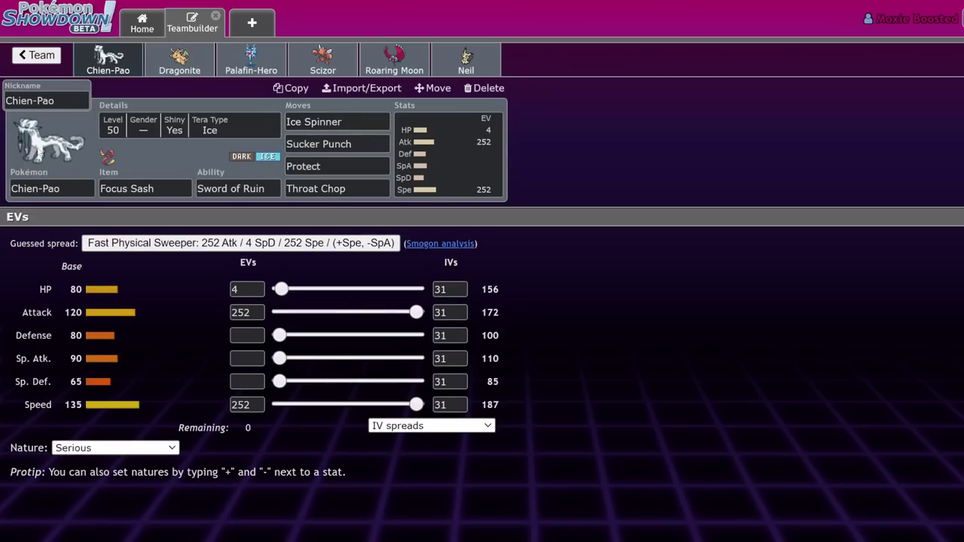
click(378, 144)
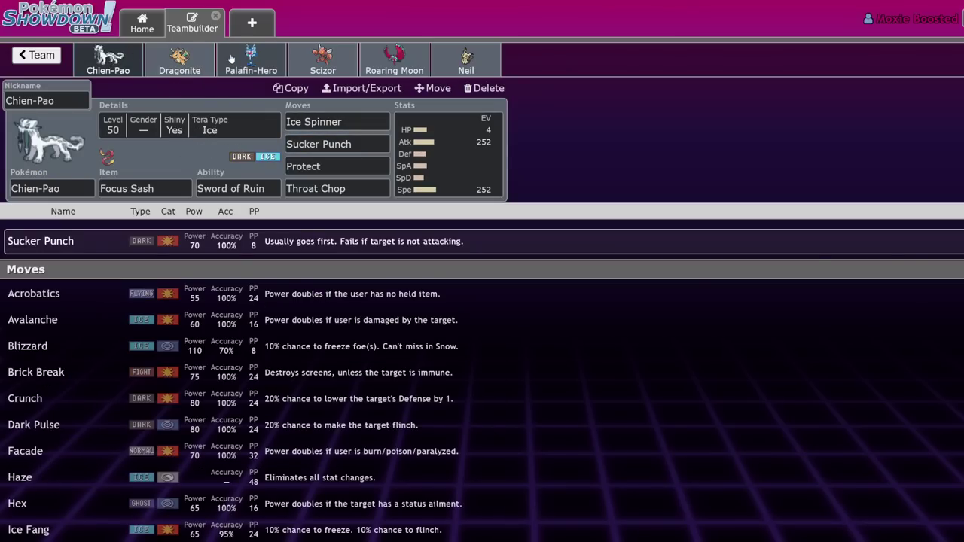
click(189, 66)
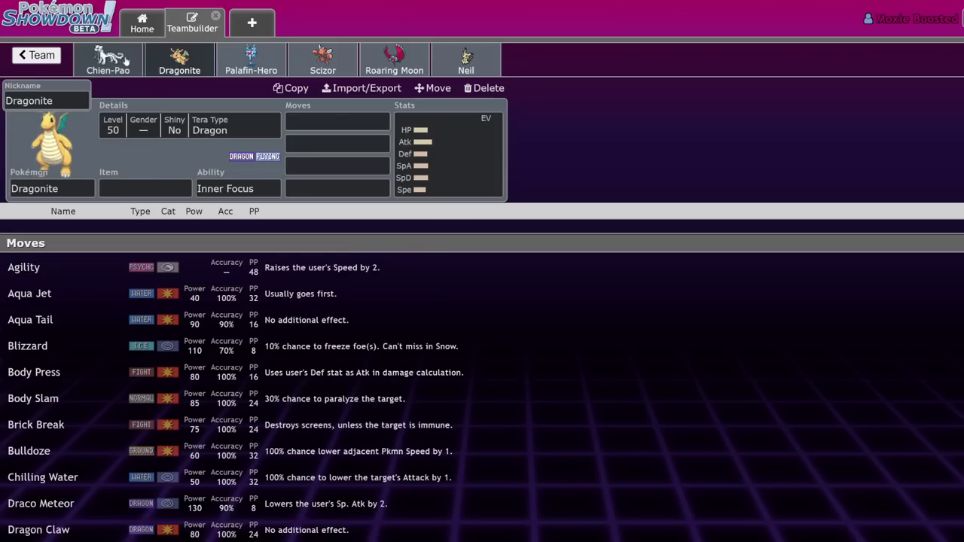
click(107, 60)
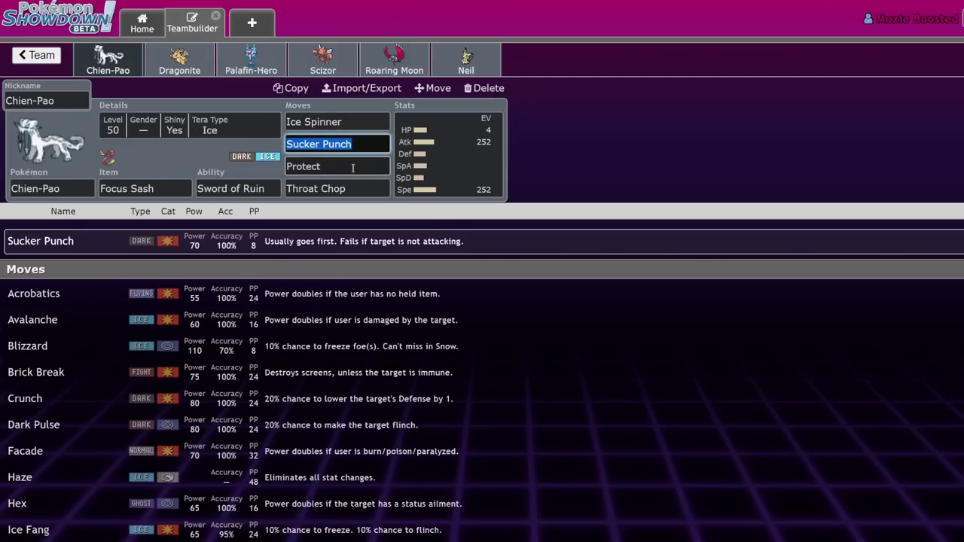
click(309, 167)
text(sub)
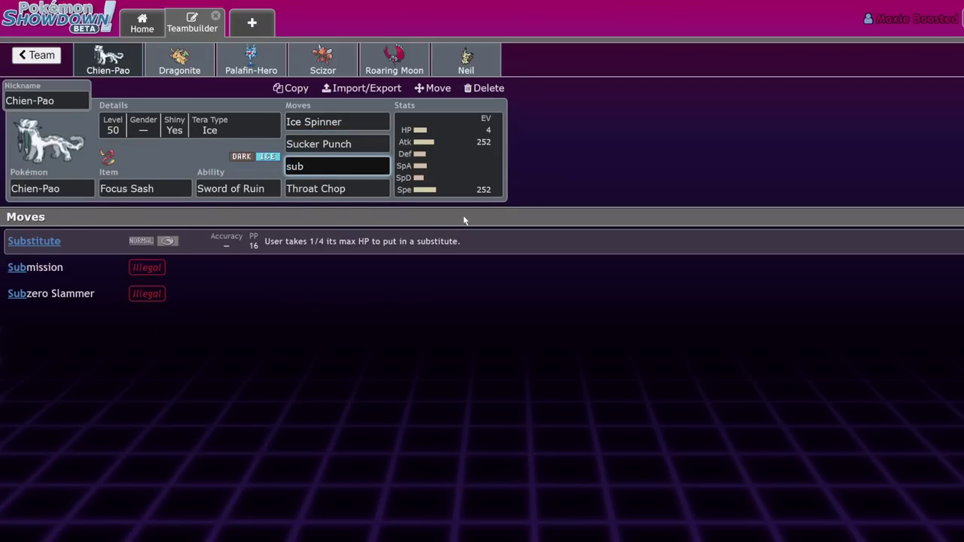
key(Return)
- Change Chien-Pao's held item to a Clear Amulet
click(143, 189)
text(life)
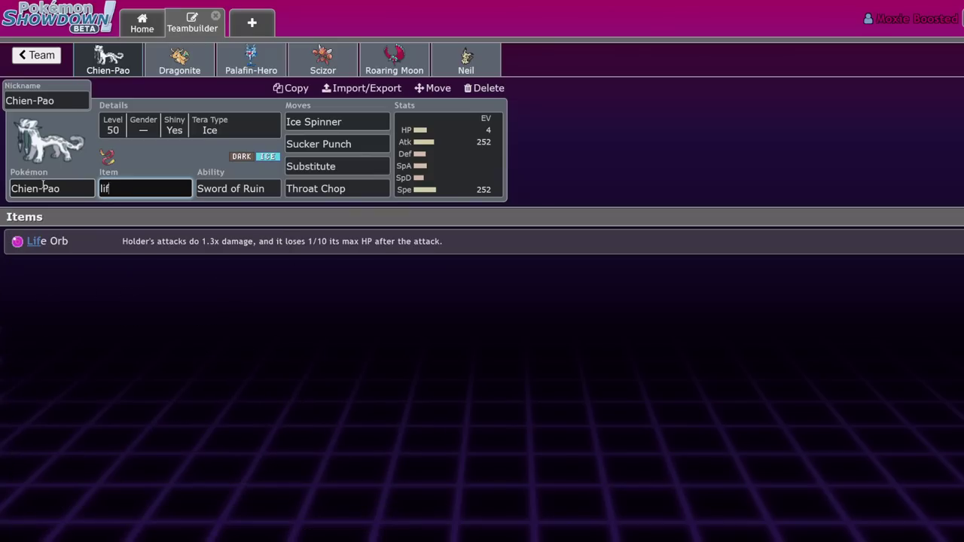
key(BackSpace)
key(BackSpace)
key(BackSpace)
key(BackSpace)
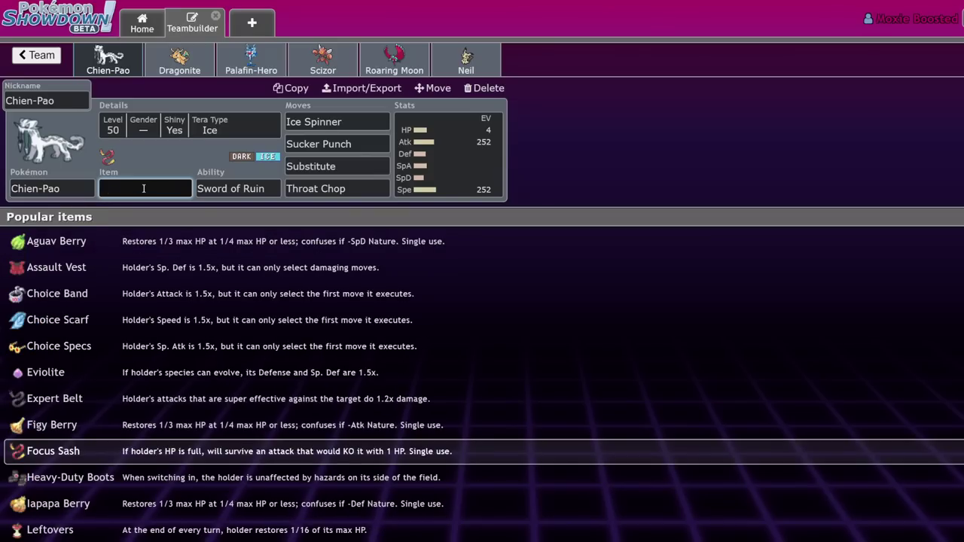
text(clear)
key(Return)
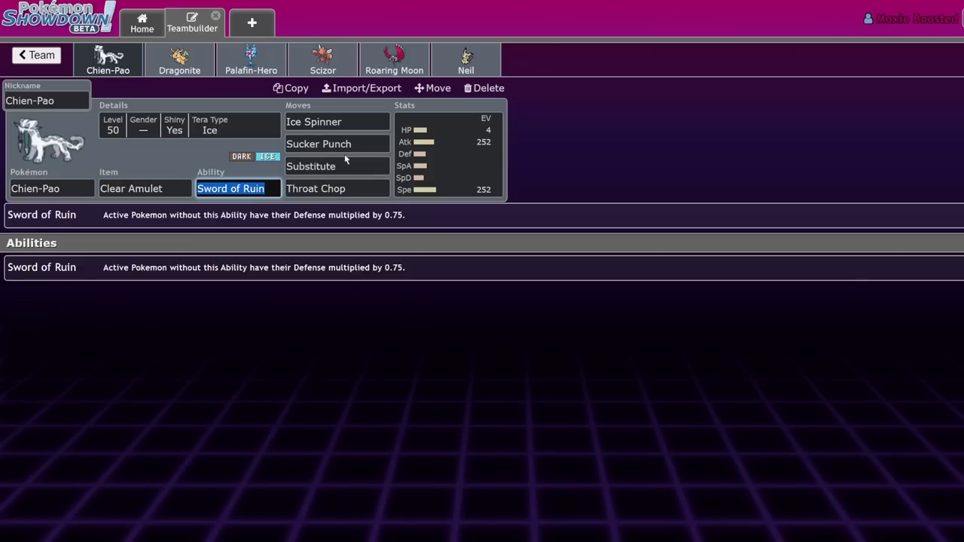
- Replace Chien-Pao's second move with Swords Dance
click(362, 143)
text(swo)
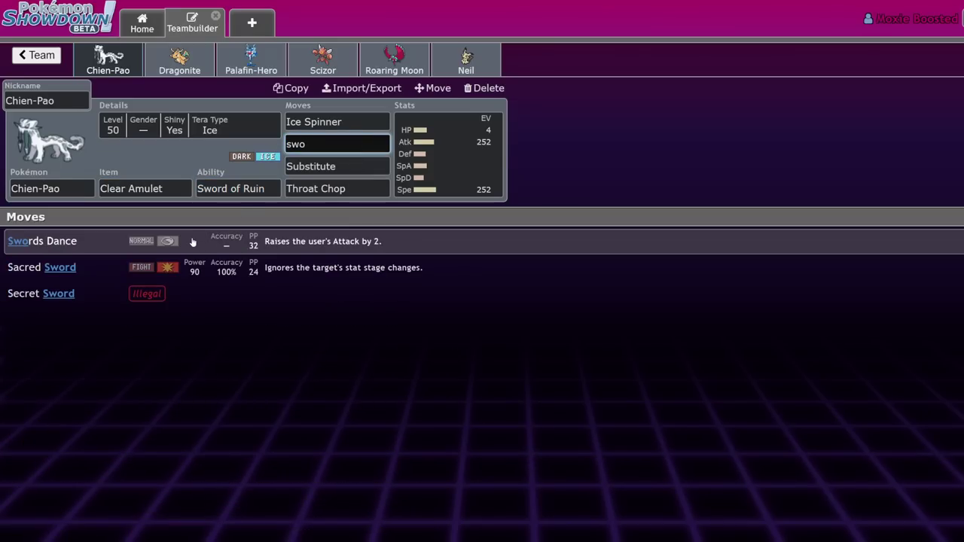
key(Return)
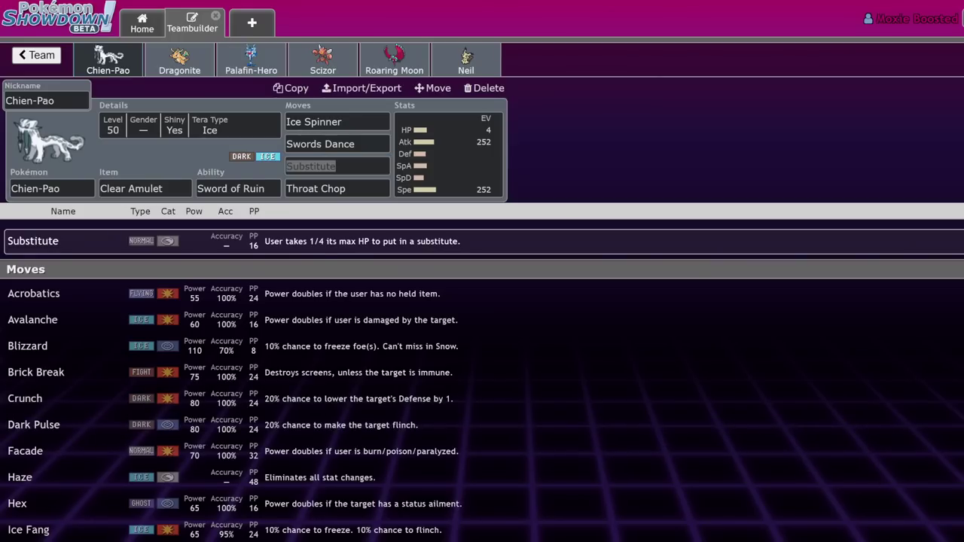
- Change Chien-Pao's Tera Type to Ghost
click(434, 160)
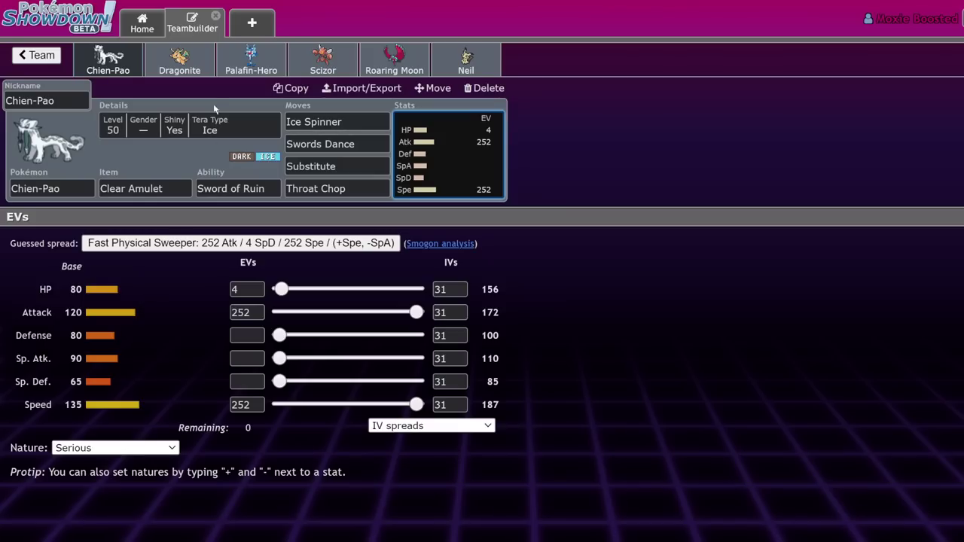
click(216, 123)
click(122, 289)
click(135, 399)
click(448, 155)
click(181, 68)
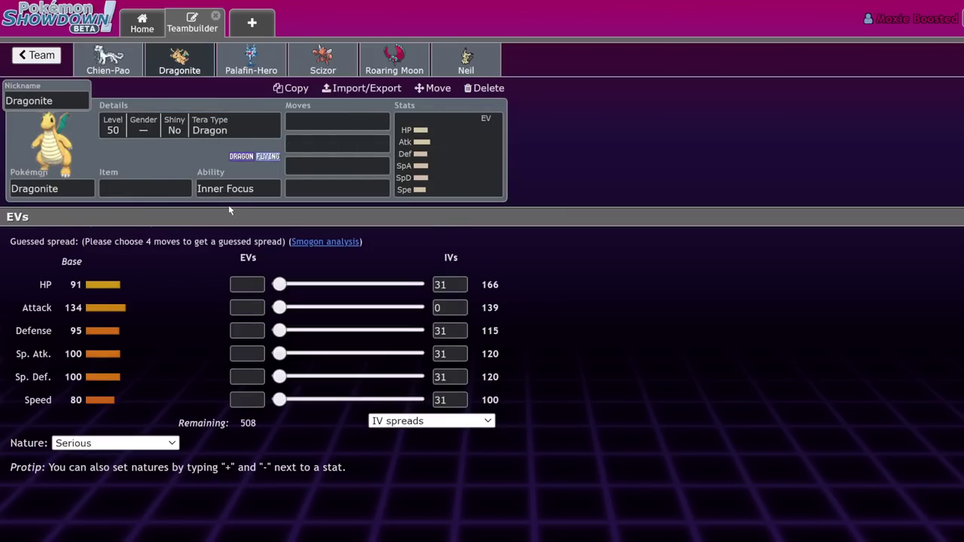
click(110, 64)
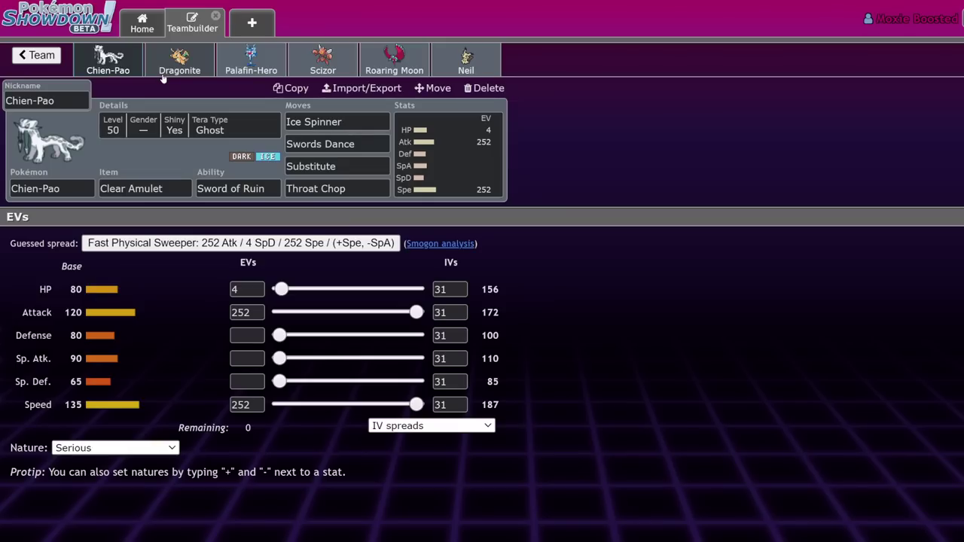
- Open Palafin-Hero's set and give it Jet Punch as its first move
click(242, 68)
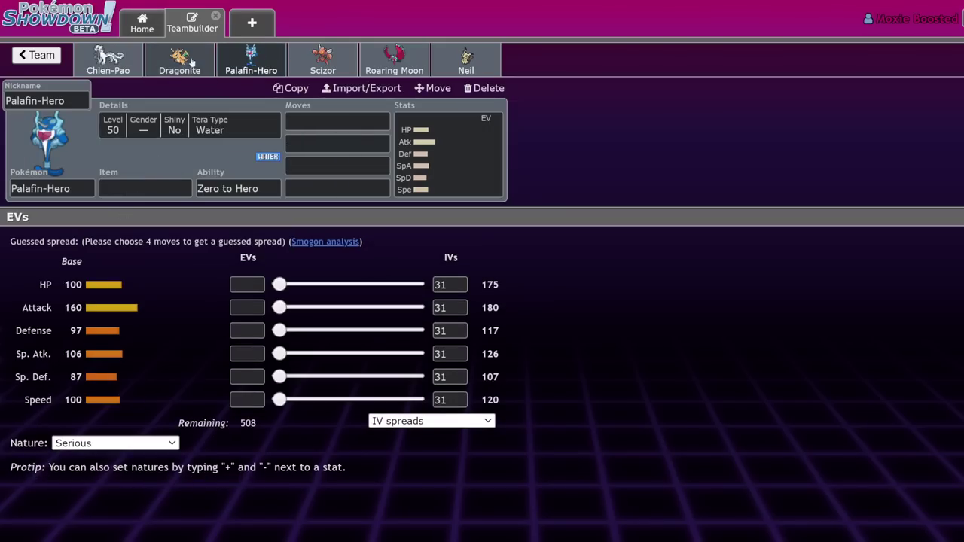
click(362, 120)
text(jet)
key(Return)
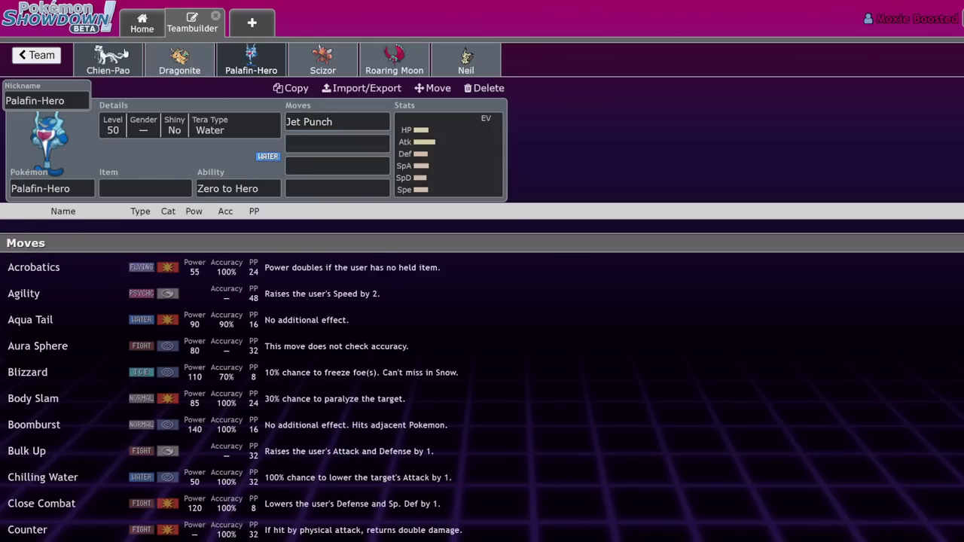
- Compare Chien-Pao's set and EV spread with those of Palafin-Hero and Scizor
click(125, 54)
click(261, 64)
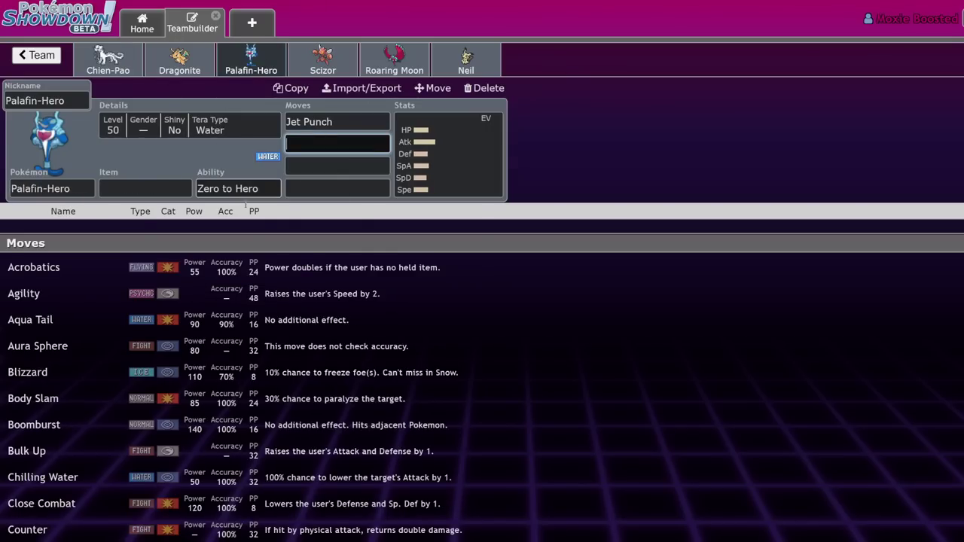
click(120, 56)
click(231, 64)
click(107, 60)
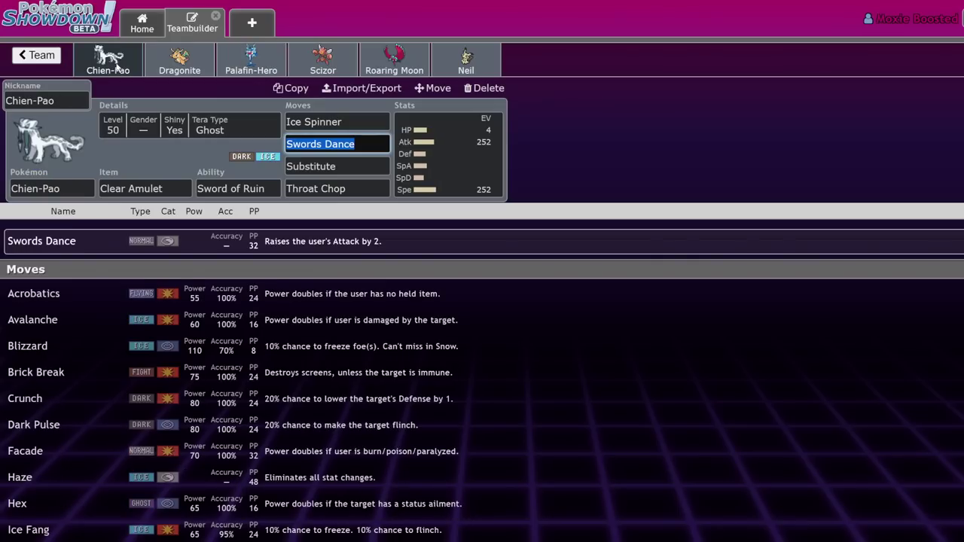
click(450, 149)
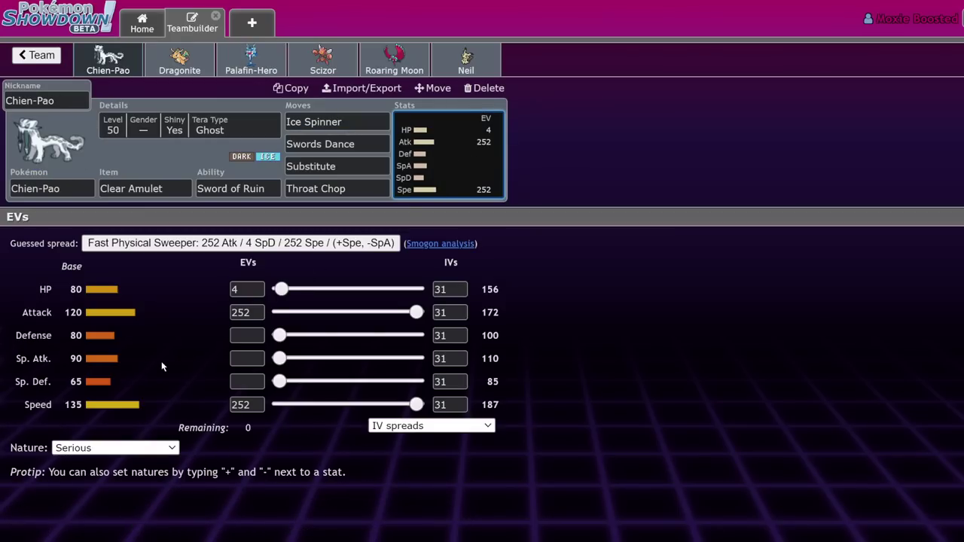
click(245, 65)
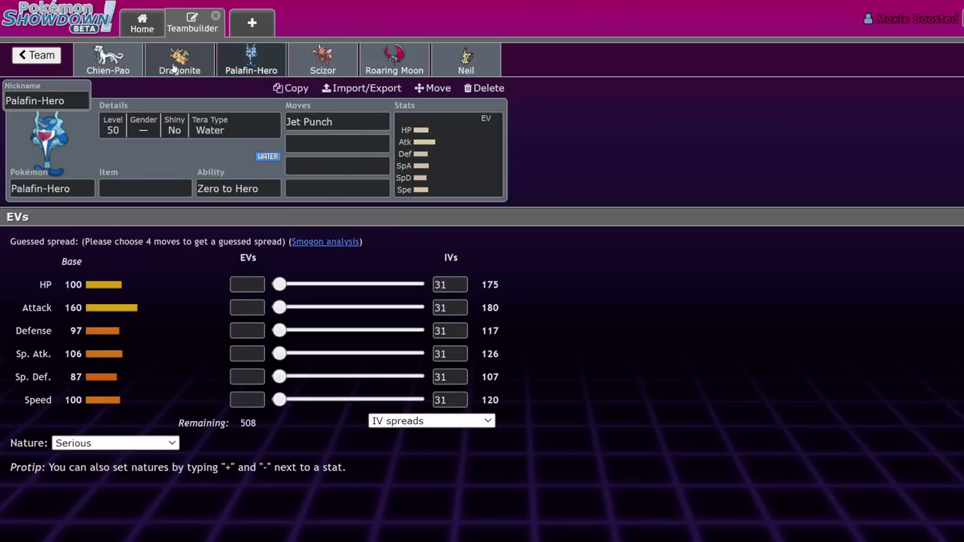
click(107, 61)
click(255, 67)
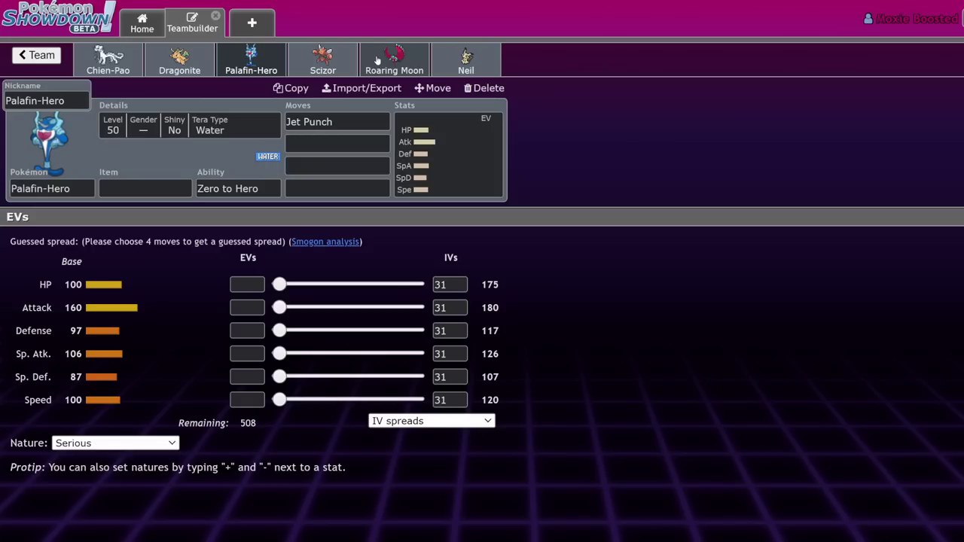
click(324, 62)
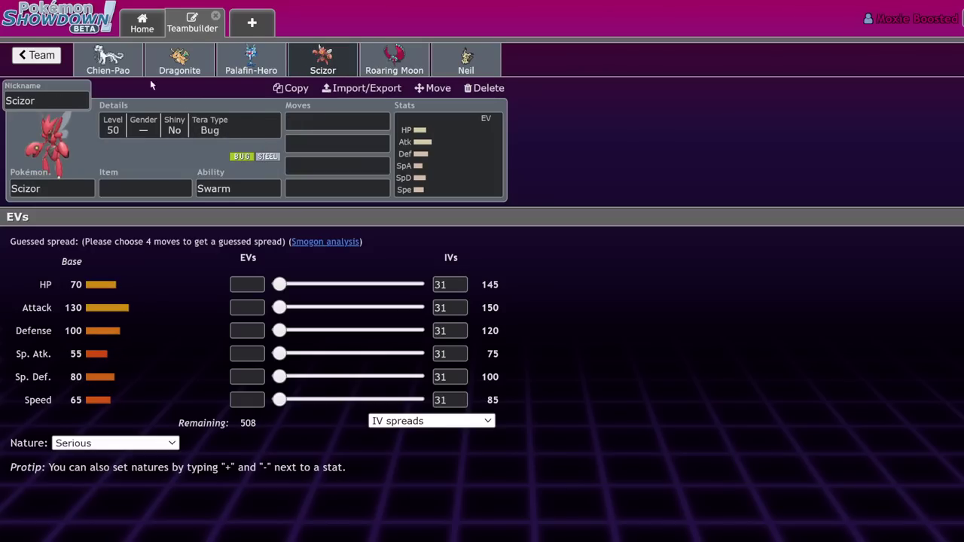
click(94, 54)
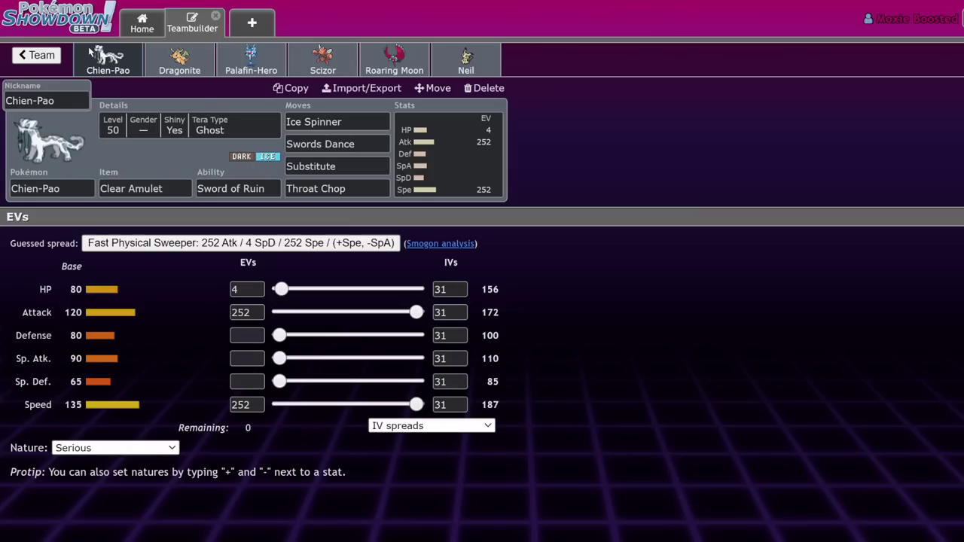
- Open Roaring Moon's set and change its Tera Type to Flying
click(382, 56)
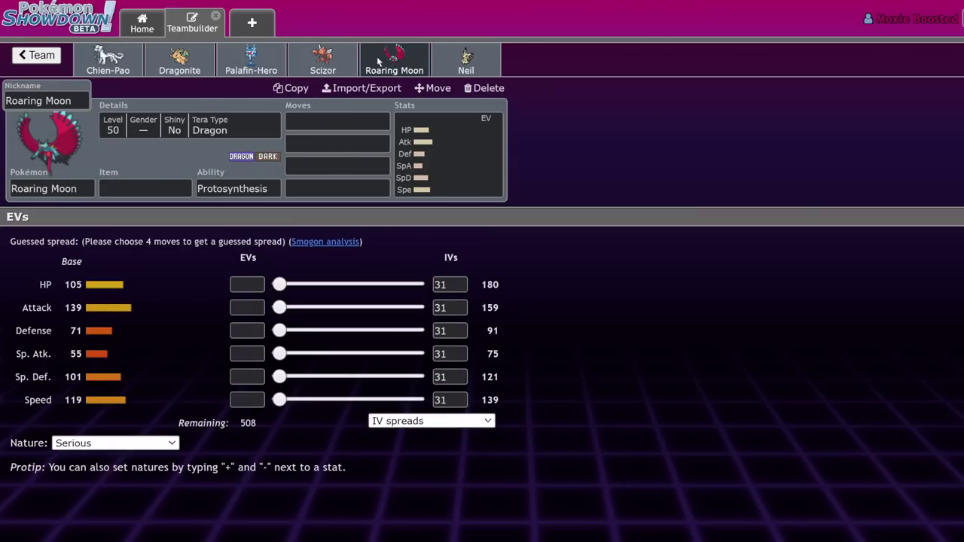
click(229, 113)
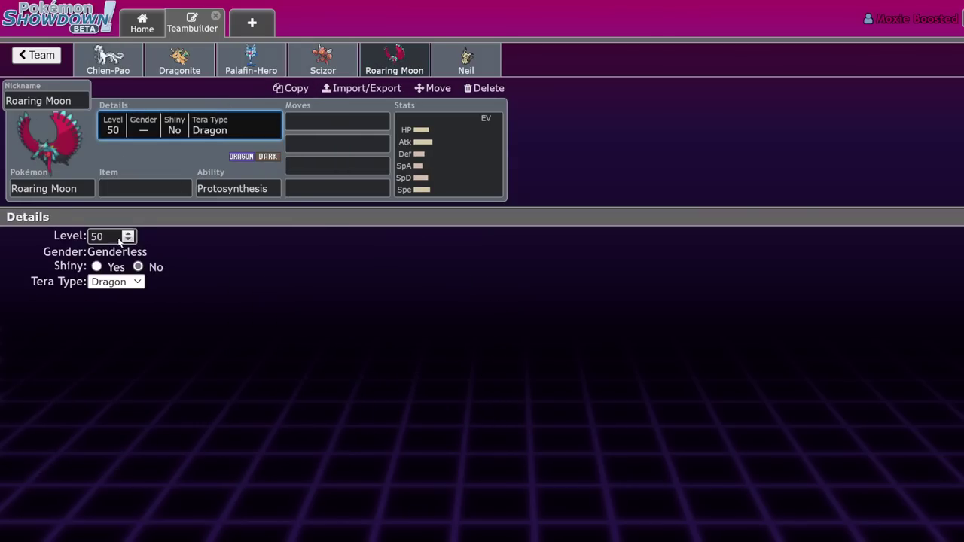
click(123, 383)
click(336, 121)
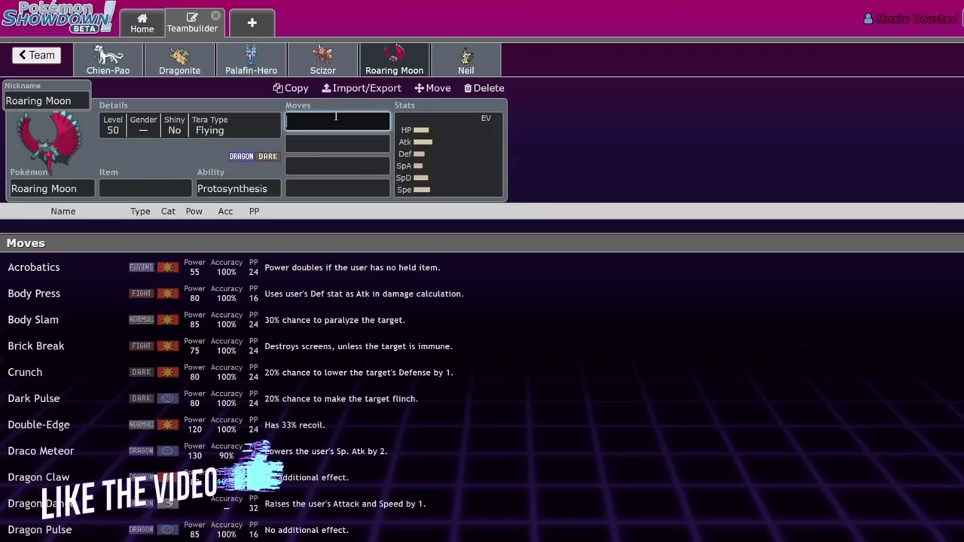
- Return to Chien-Pao's set and change its held item to a Focus Sash
click(124, 62)
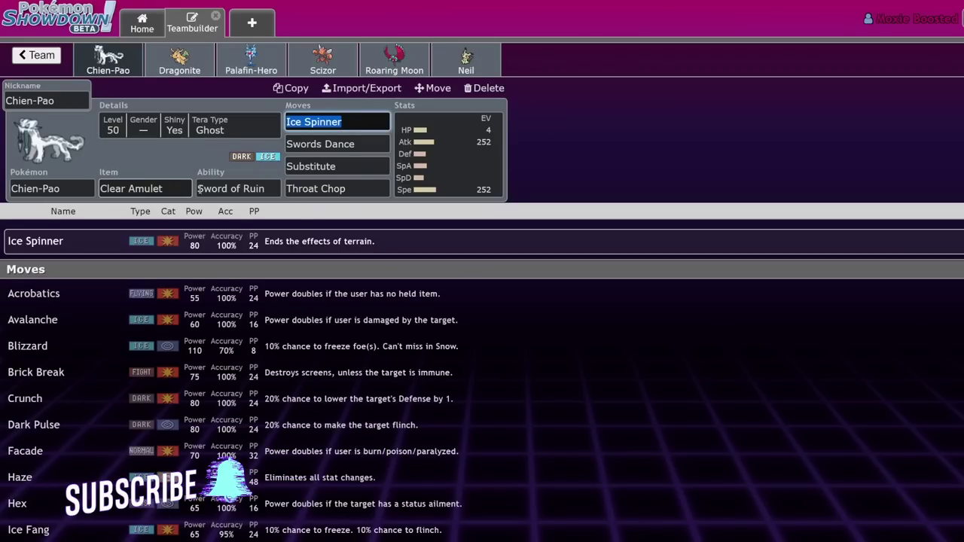
click(174, 189)
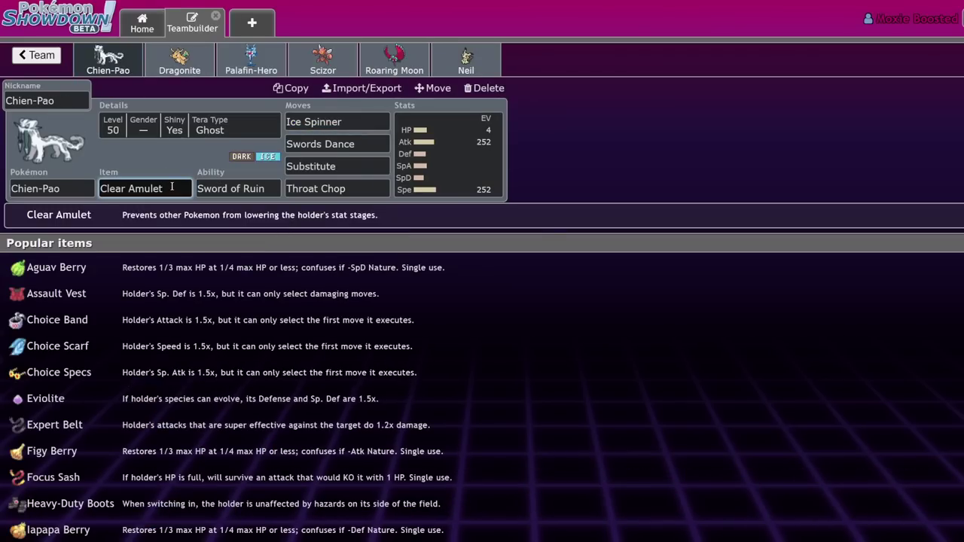
key(BackSpace)
key(BackSpace)
key(BackSpace)
key(BackSpace)
key(BackSpace)
key(BackSpace)
key(BackSpace)
key(BackSpace)
key(BackSpace)
text(foc)
click(201, 264)
- Set Chien-Pao's nature to Jolly (+Spe, -SpA)
click(465, 145)
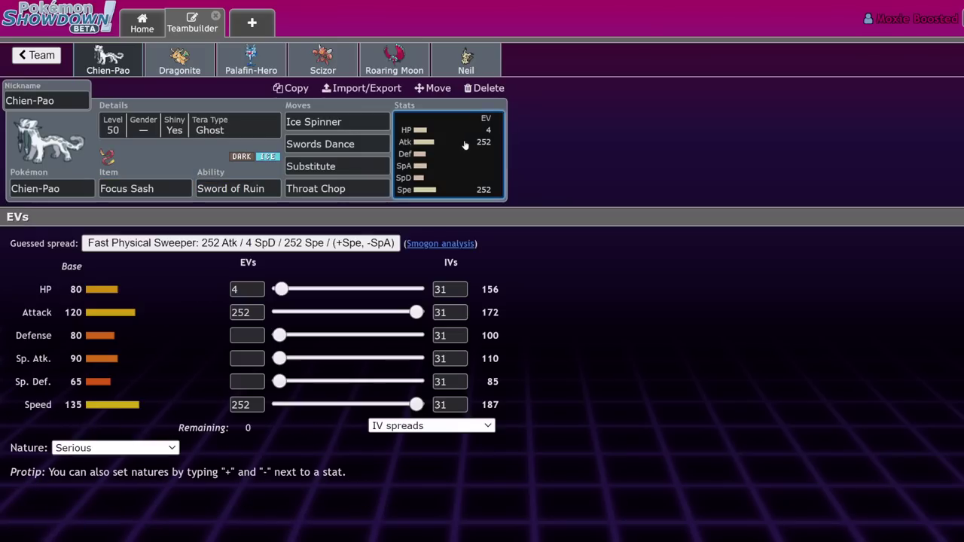
click(116, 448)
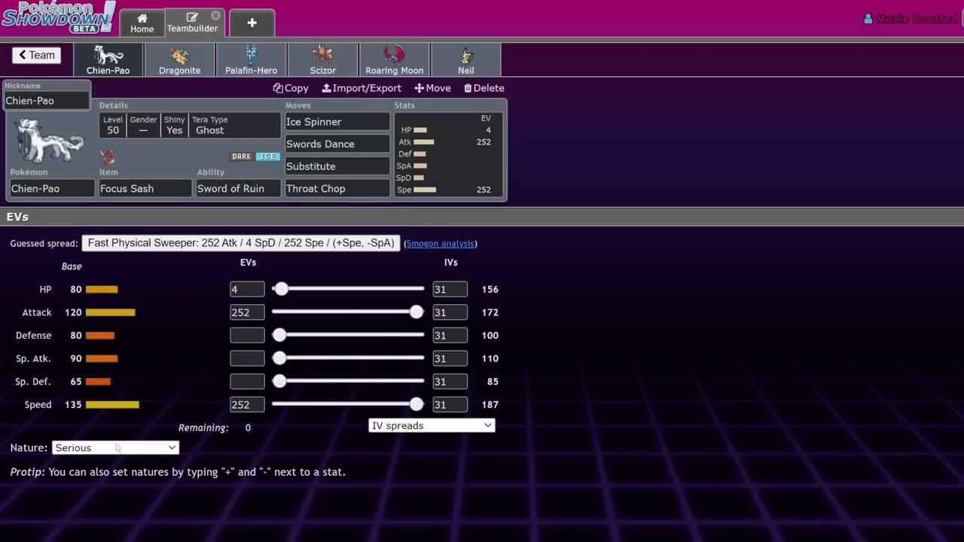
click(88, 272)
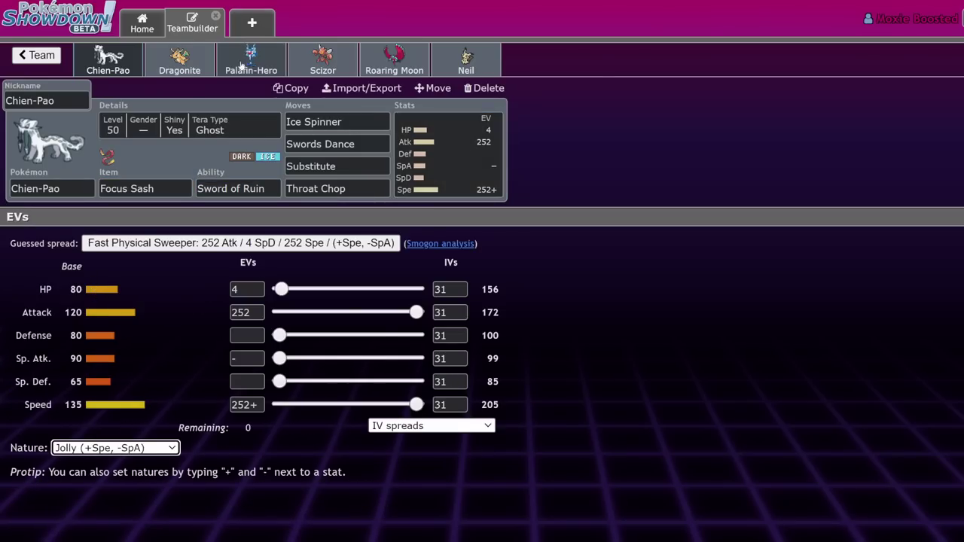
- Review Roaring Moon's details, stats, moves and item options alongside Chien-Pao's set
click(385, 60)
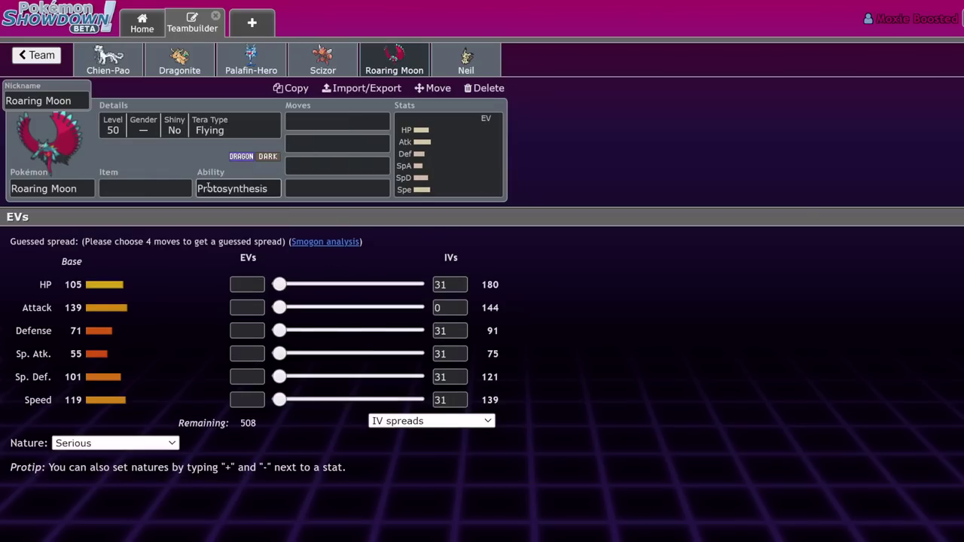
click(218, 129)
click(450, 155)
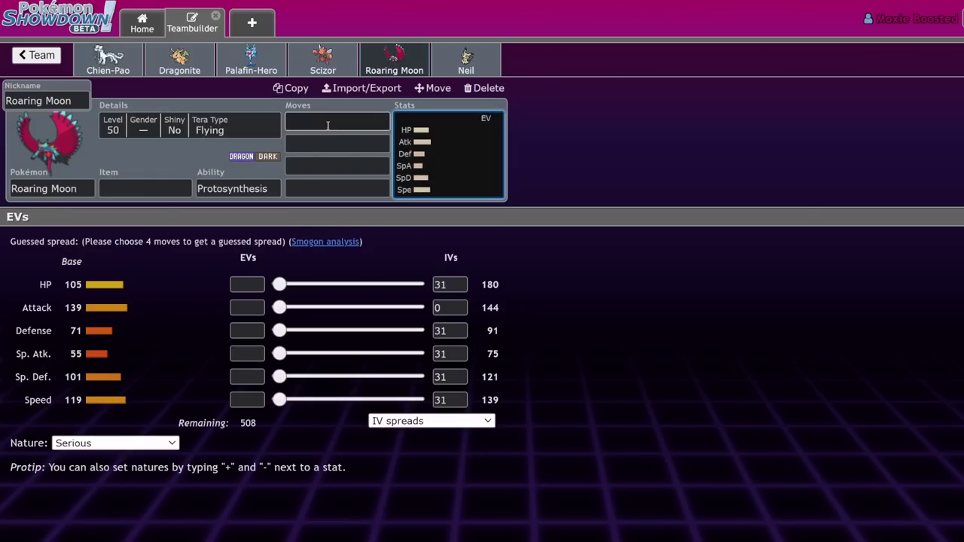
click(338, 122)
click(107, 60)
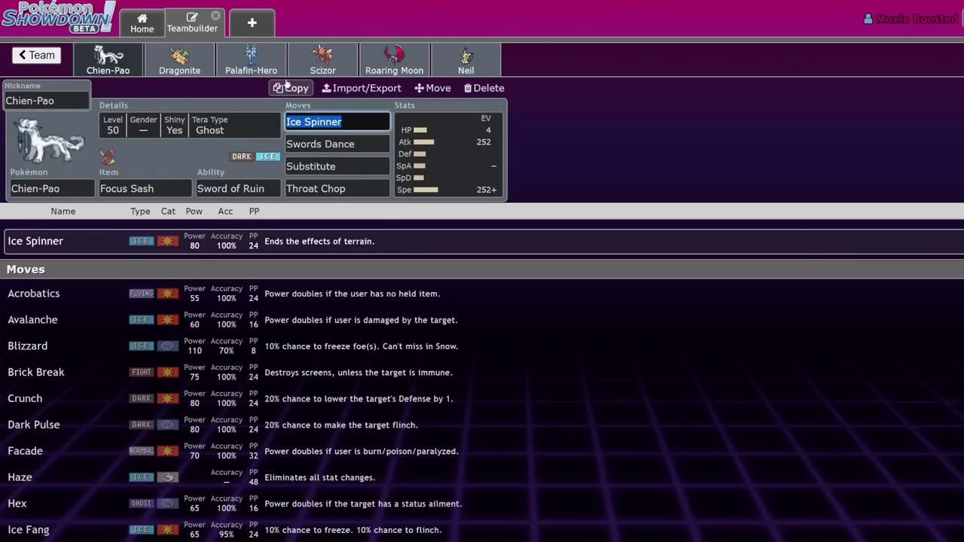
click(371, 74)
click(138, 183)
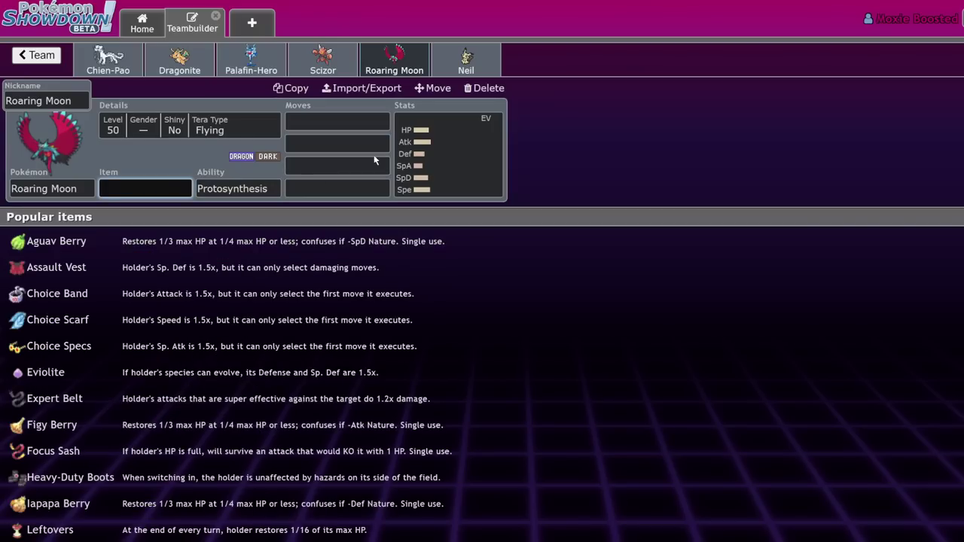
click(454, 176)
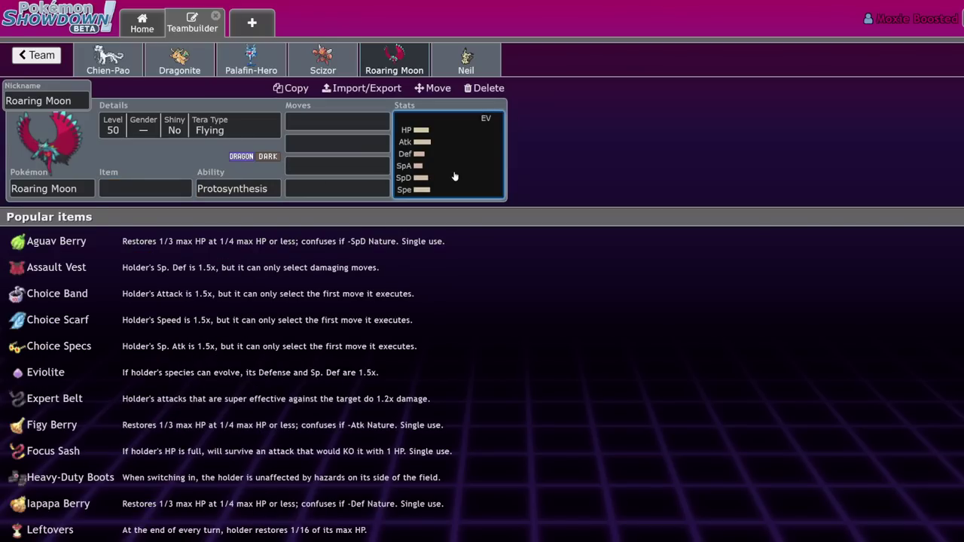
- Check Chien-Pao's set, and set Roaring Moon's first move to Acrobatics
click(108, 60)
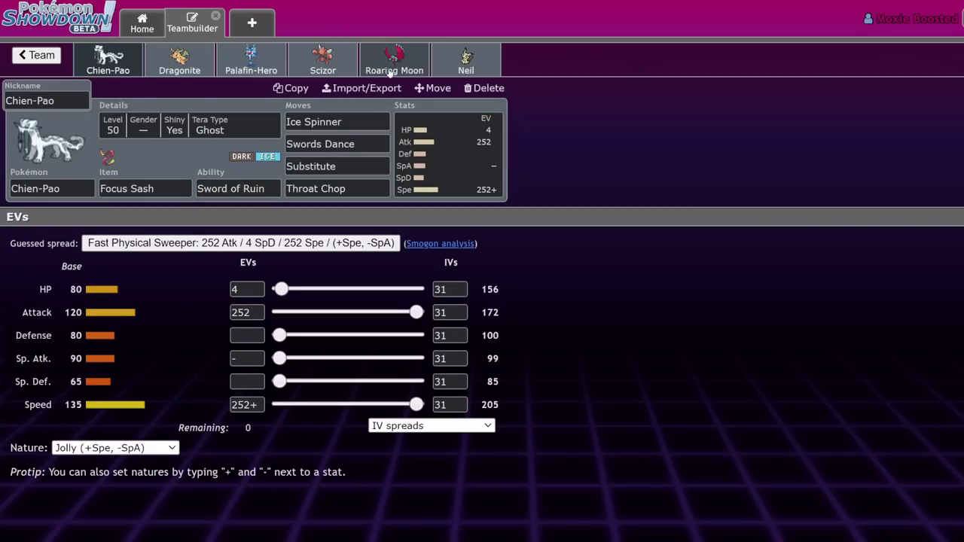
click(389, 68)
click(362, 121)
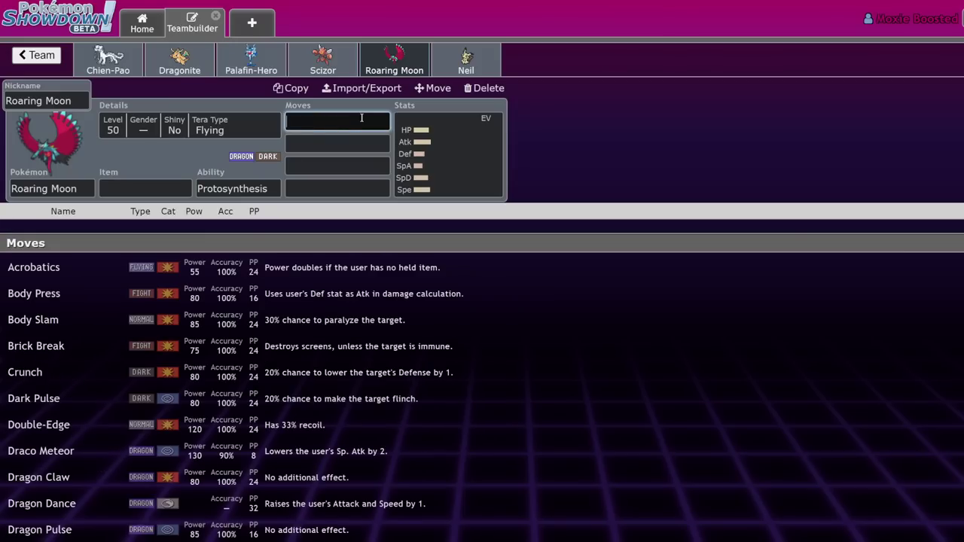
text(acr)
key(Return)
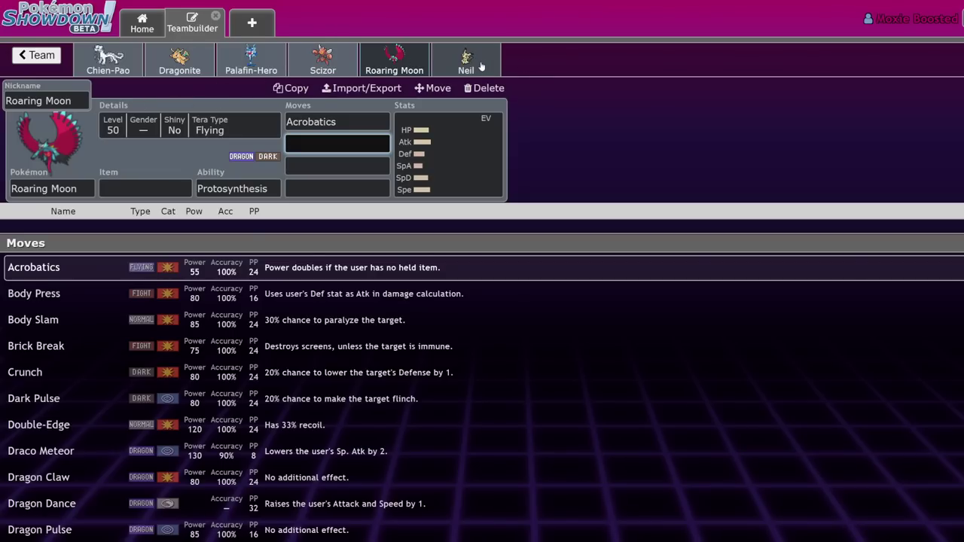
- Open Mimikyu's set and give it 252 Attack EVs and an Attack IV of 31
click(481, 68)
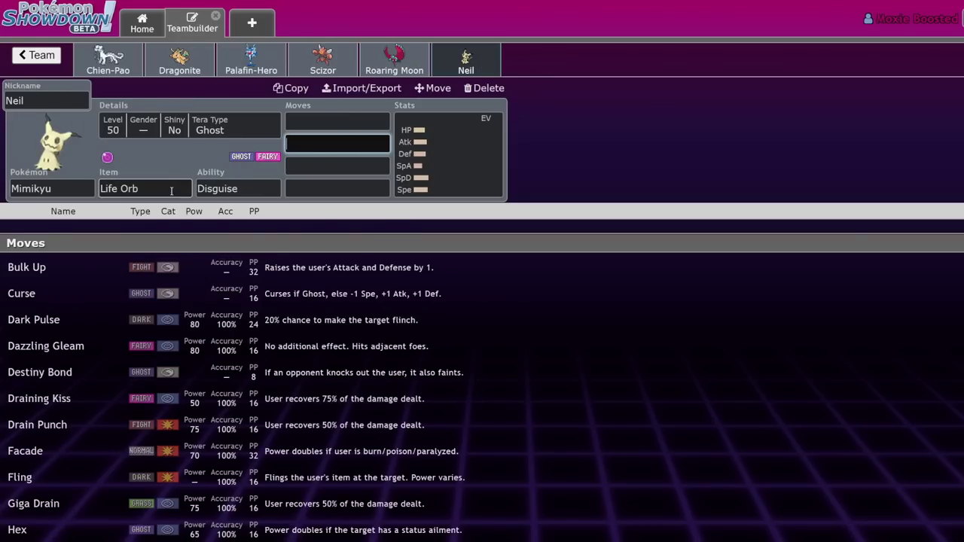
click(132, 188)
click(490, 173)
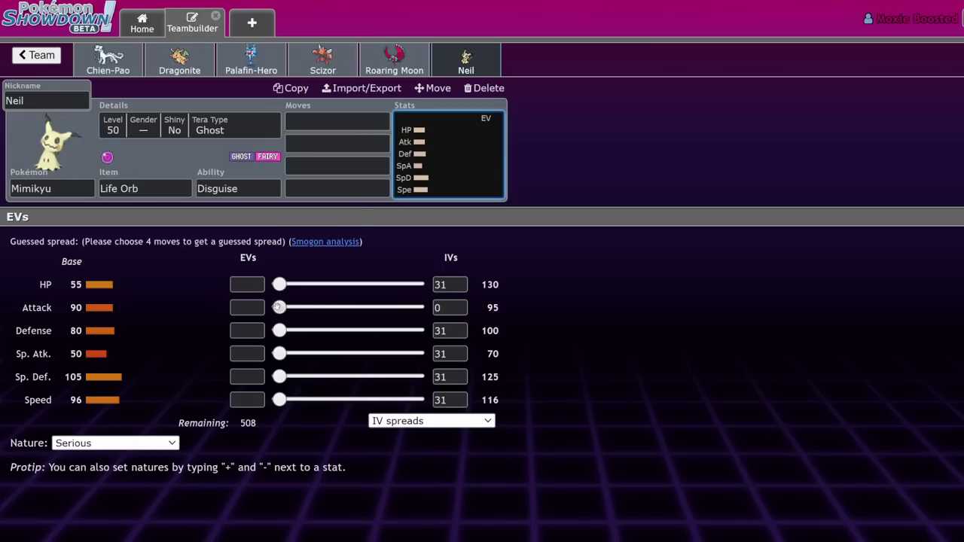
drag(278, 306, 415, 308)
click(466, 309)
text(31)
drag(414, 308, 437, 303)
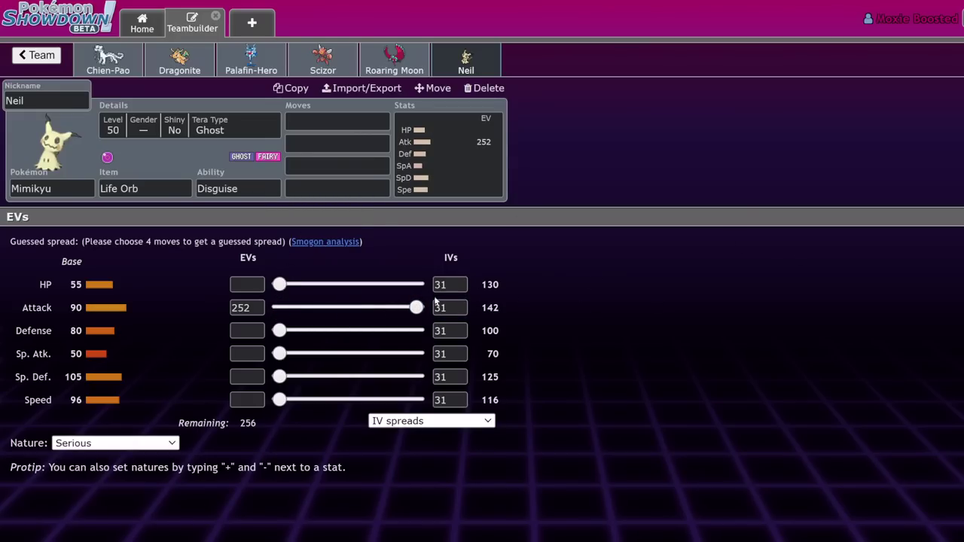
- Set Mimikyu's first move to Curse
click(315, 124)
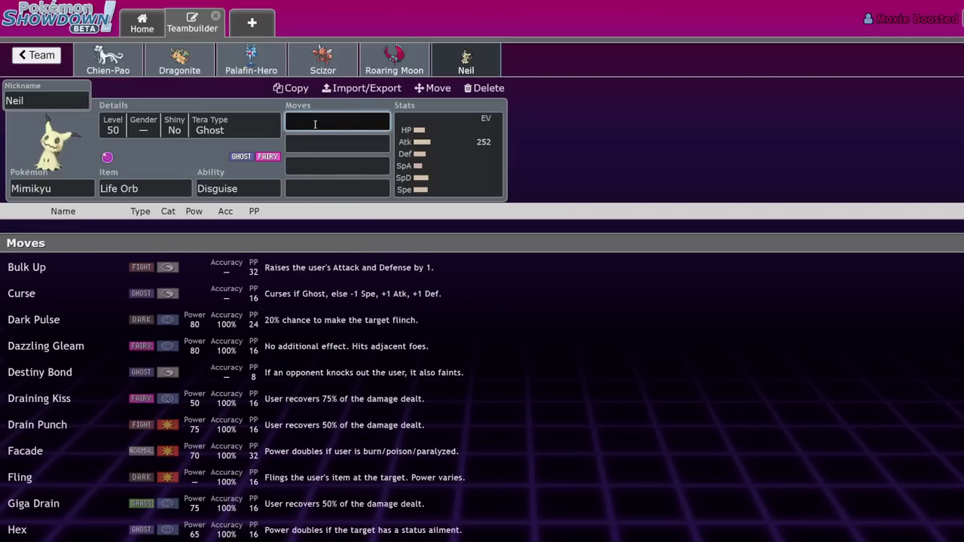
text(sha)
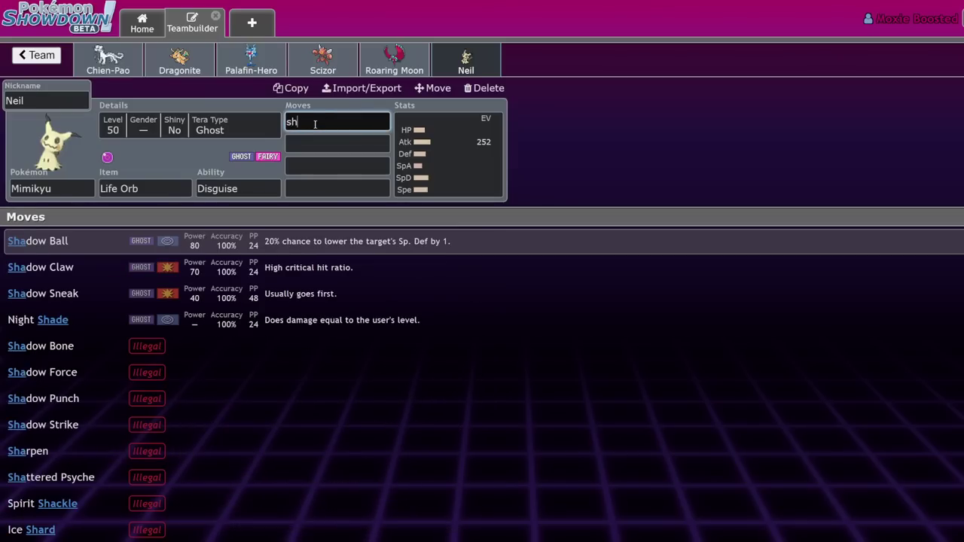
key(BackSpace)
key(BackSpace)
text(pla)
key(BackSpace)
key(BackSpace)
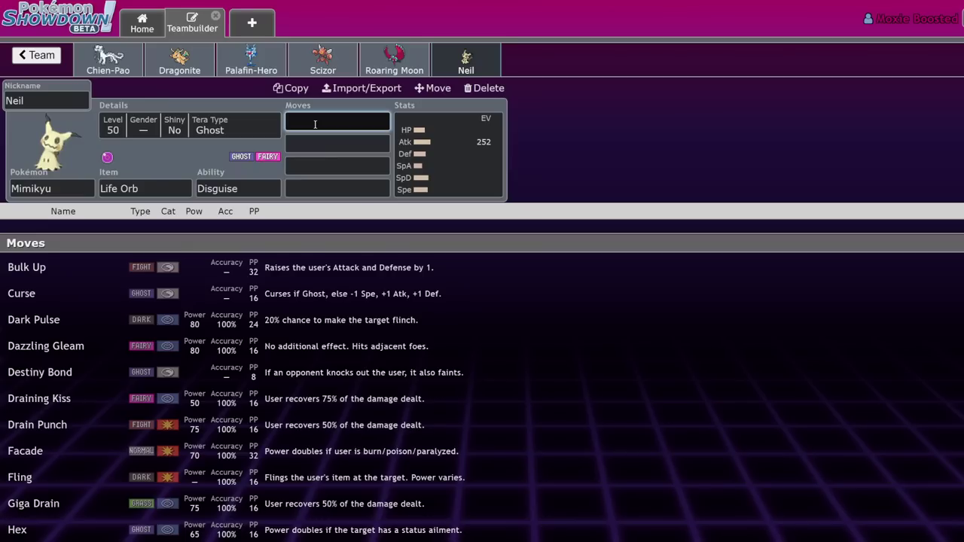
text(cur)
key(Return)
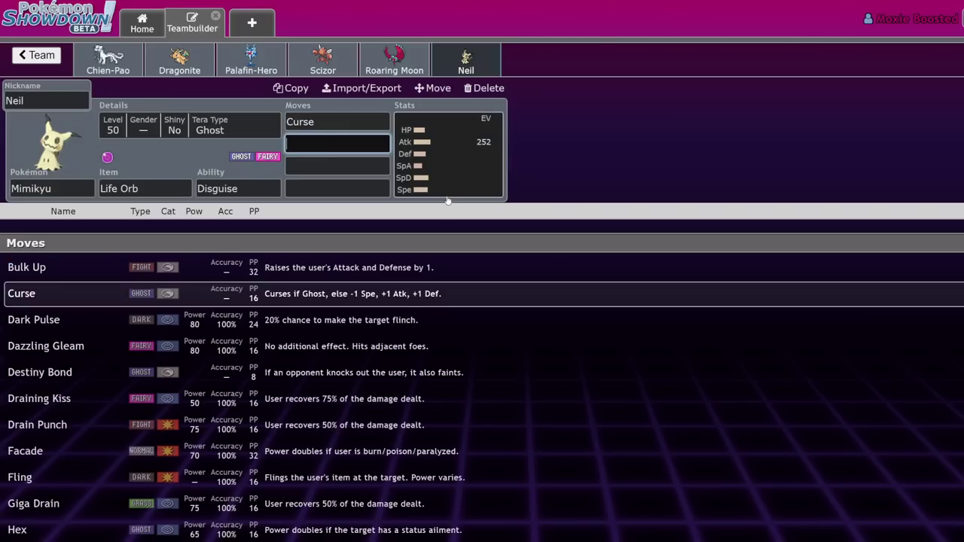
- Set Mimikyu's second move to Trick Room and open its EV spread
scroll(306, 346, down, 6)
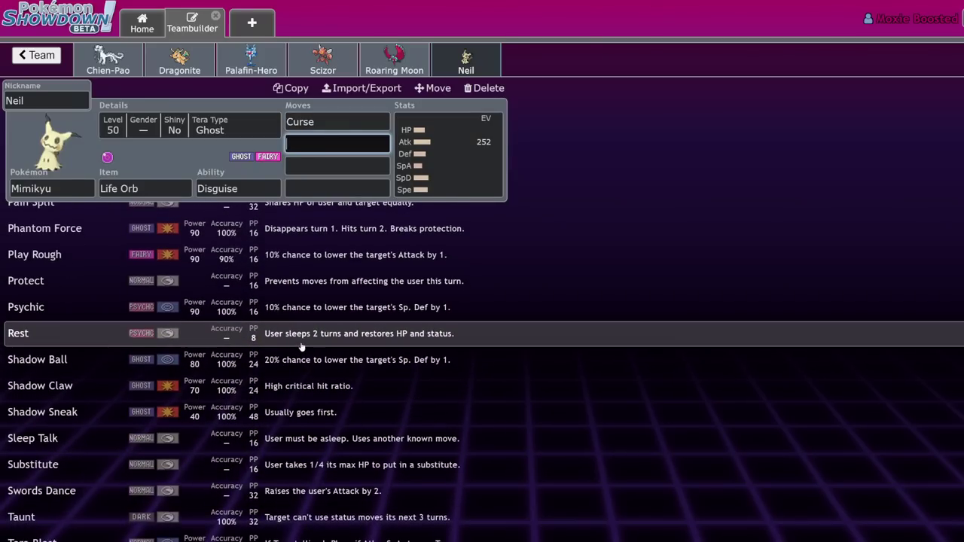
scroll(306, 346, down, 2)
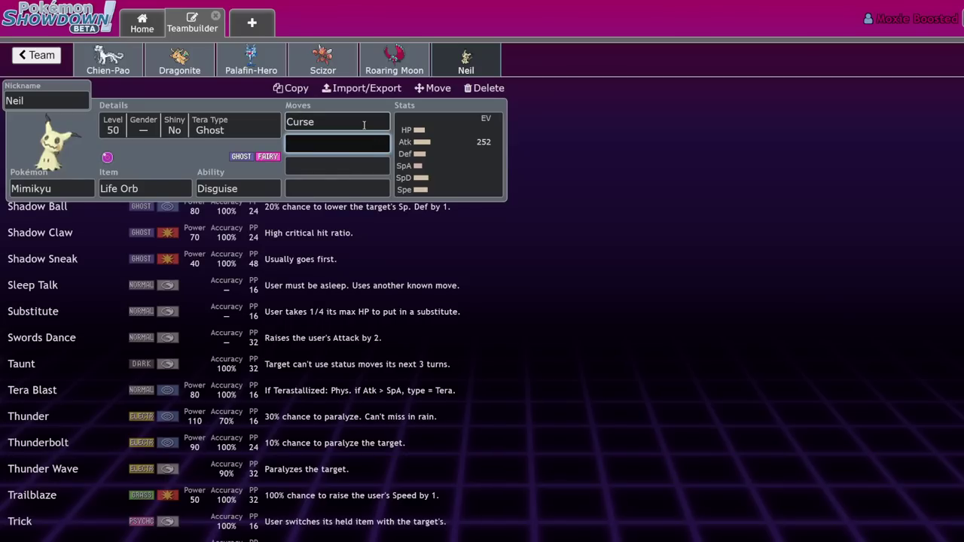
text(irkc)
key(BackSpace)
key(BackSpace)
key(BackSpace)
key(BackSpace)
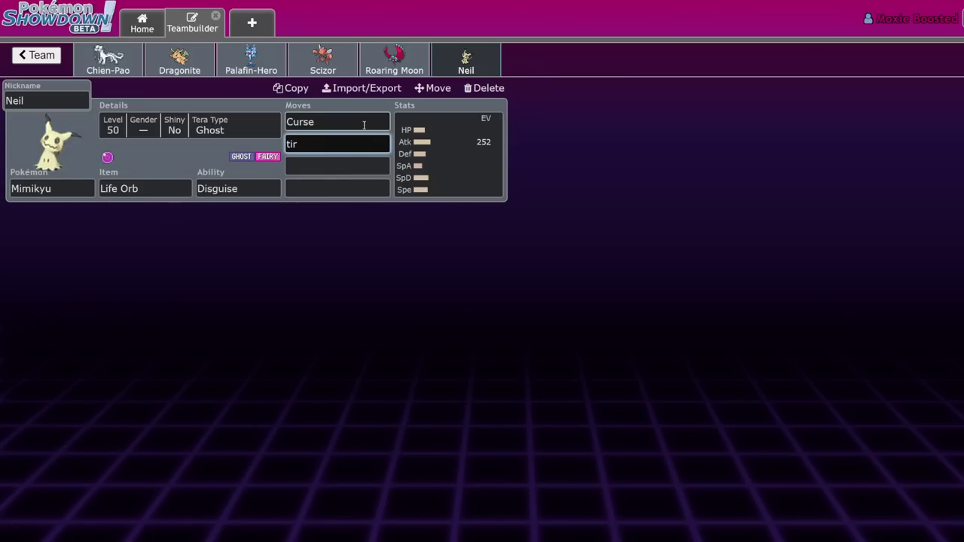
text(ric)
key(Down)
key(Return)
click(473, 147)
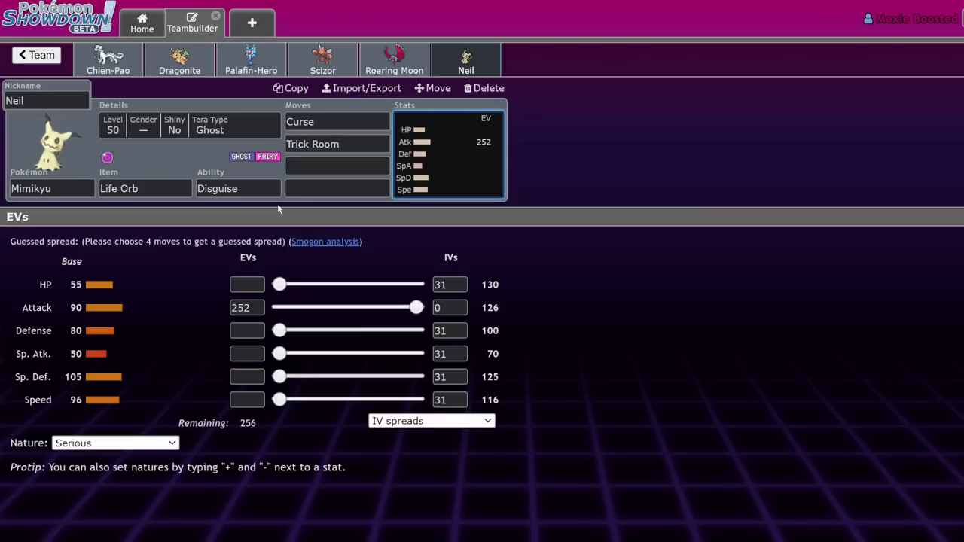
- Leave the Chien-Pao team, look through the "Wo, Chien be upon ye" team's sets, and return to the Ruins team list
click(37, 55)
click(32, 55)
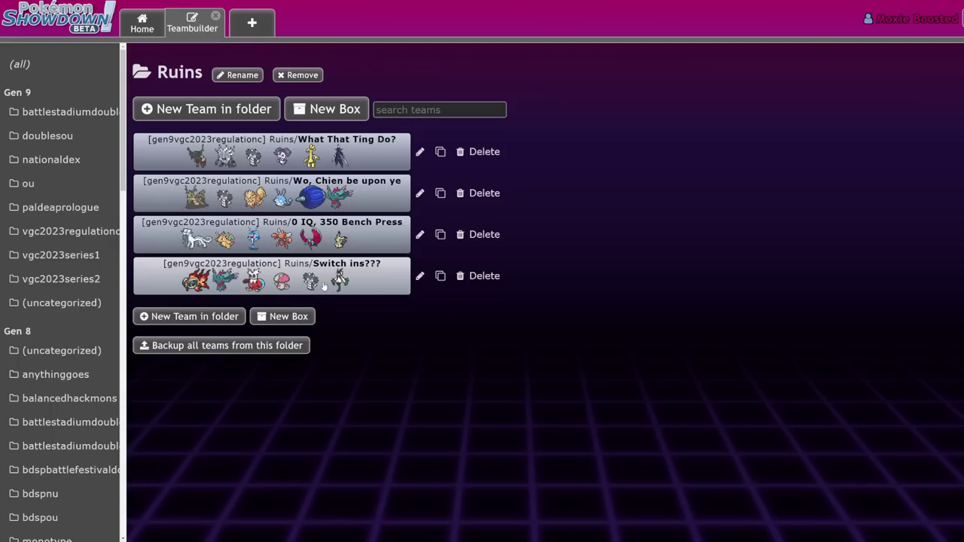
click(221, 212)
scroll(162, 267, down, 5)
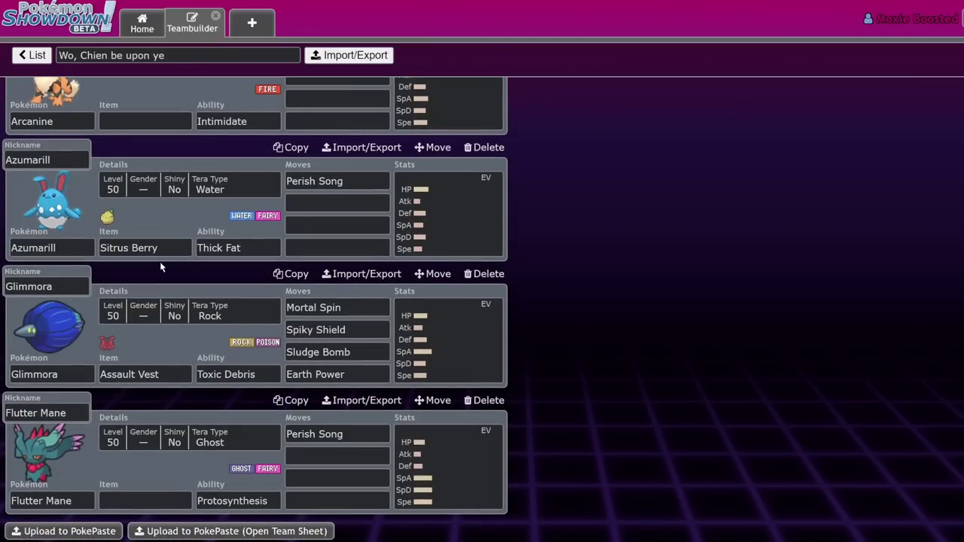
scroll(179, 463, up, 5)
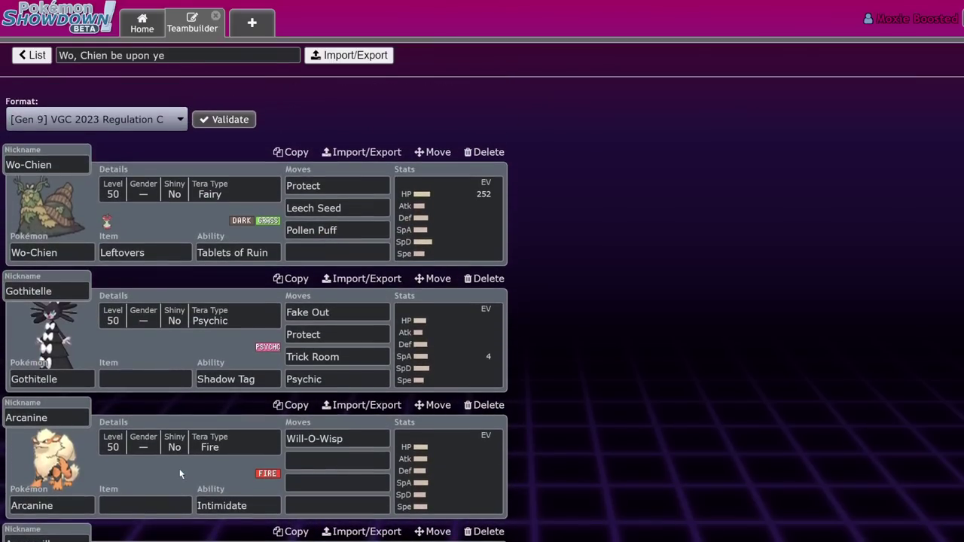
scroll(179, 463, down, 5)
scroll(180, 458, up, 5)
click(36, 56)
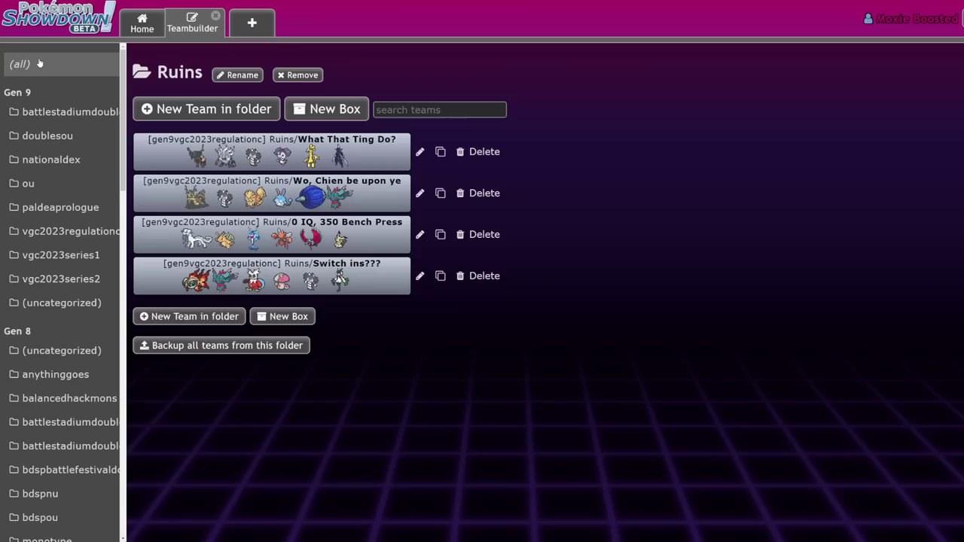
- Open the "Switch ins???" team and bring up Chi-Yu's EV spread
click(325, 287)
scroll(327, 286, down, 5)
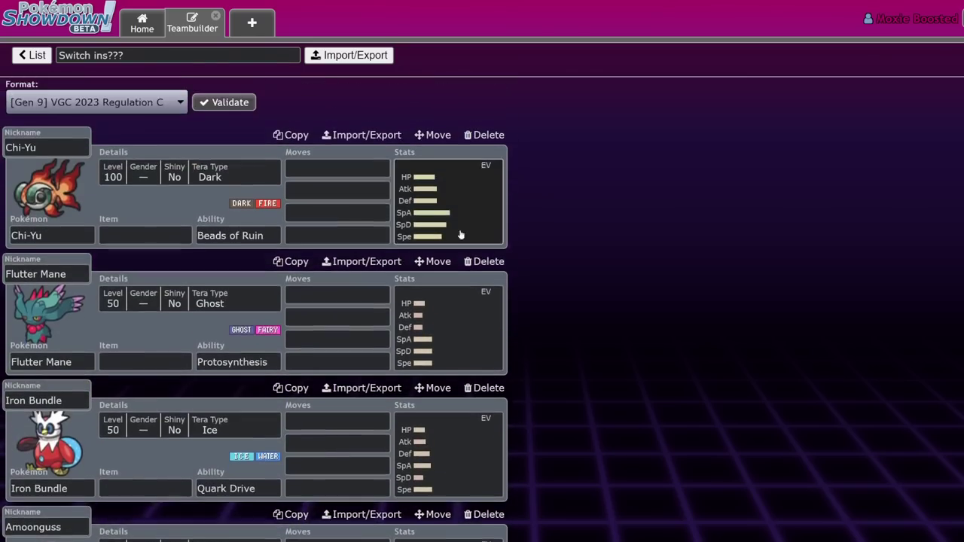
scroll(462, 232, up, 1)
click(455, 223)
click(35, 54)
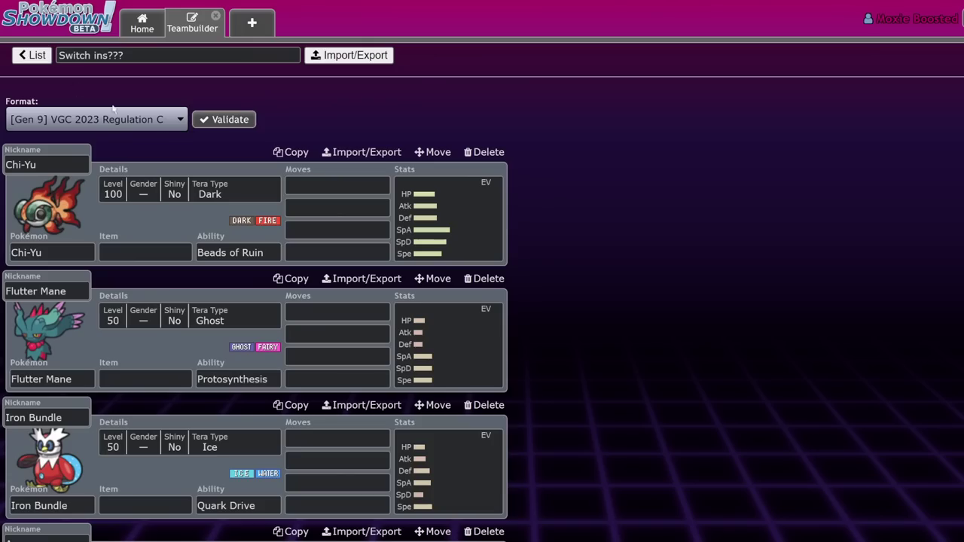
click(486, 230)
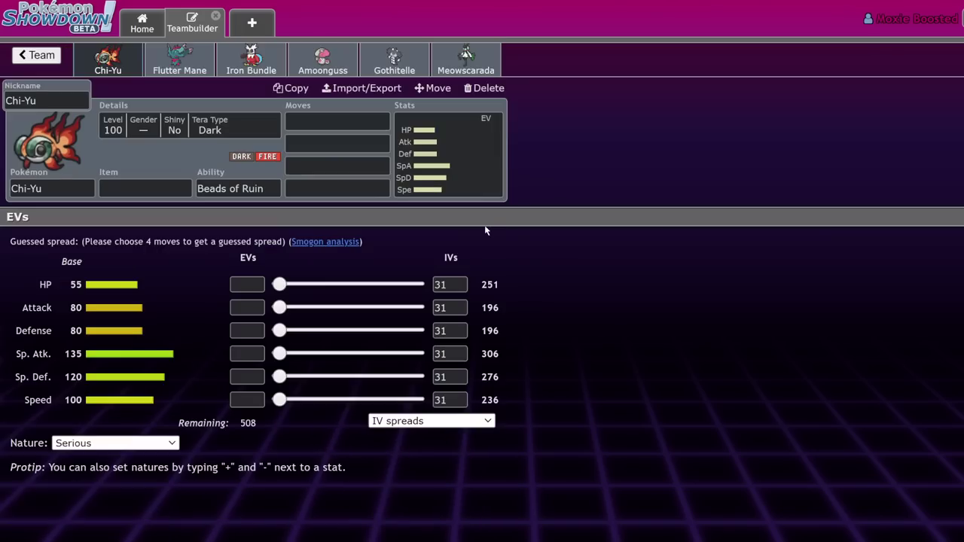
- Compare Chi-Yu's and Flutter Mane's stats, and look at Flutter Mane's available moves
click(204, 67)
click(120, 64)
click(185, 63)
click(125, 62)
click(181, 63)
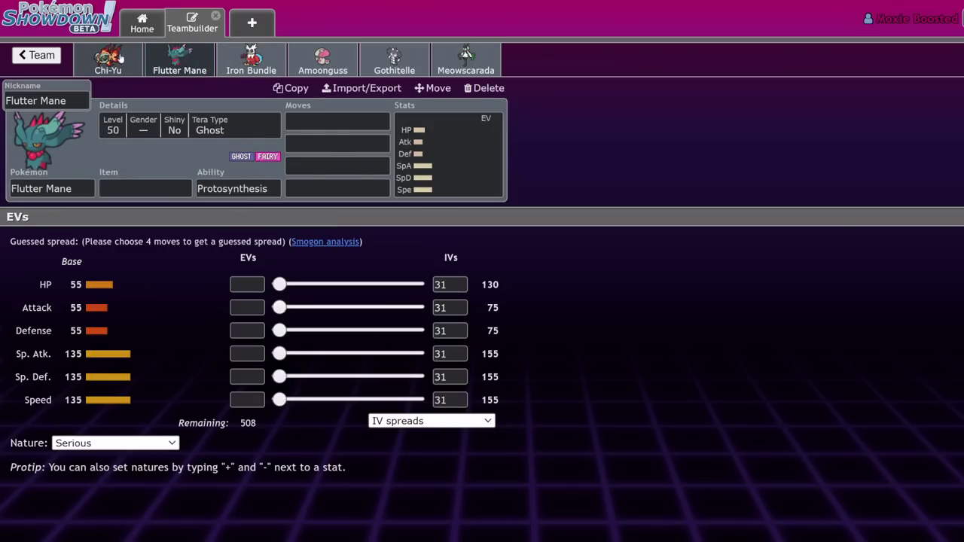
click(102, 65)
click(151, 64)
click(140, 66)
click(155, 67)
click(133, 66)
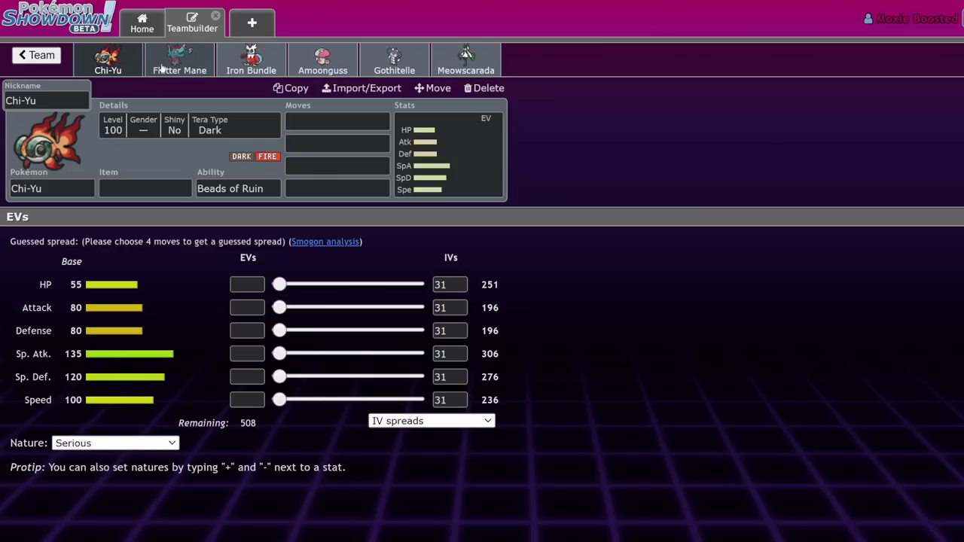
click(154, 67)
click(136, 65)
click(163, 58)
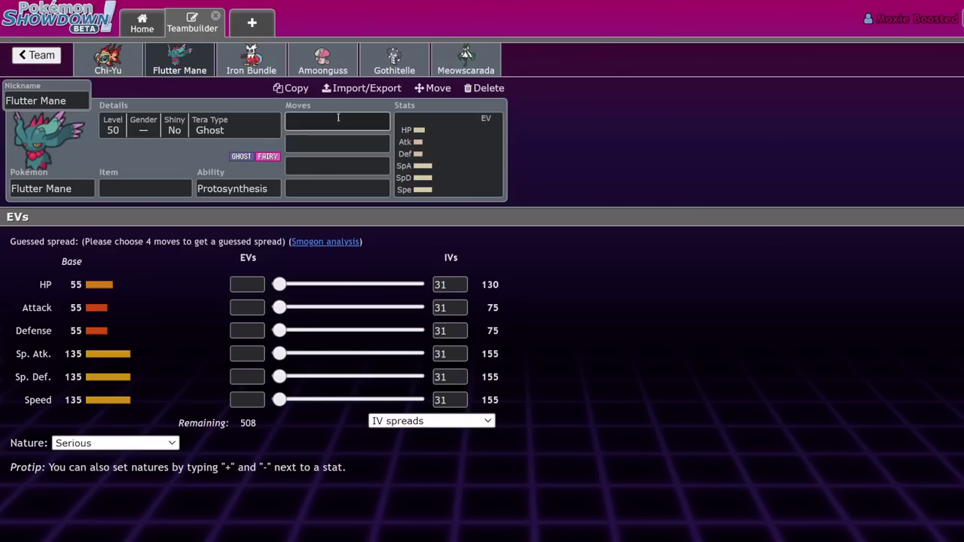
click(354, 125)
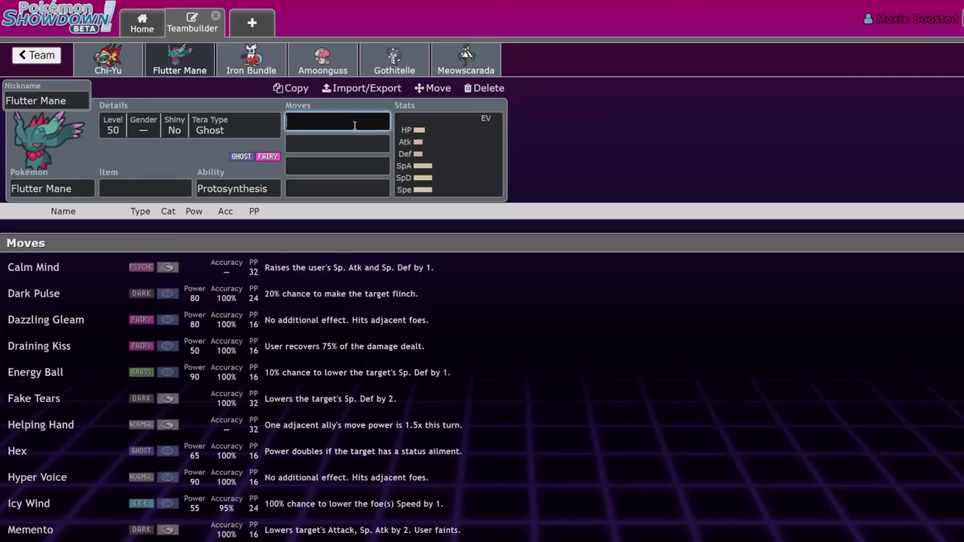
- Return to Chi-Yu's set and give it a Choice Scarf as its held item
click(108, 61)
click(177, 190)
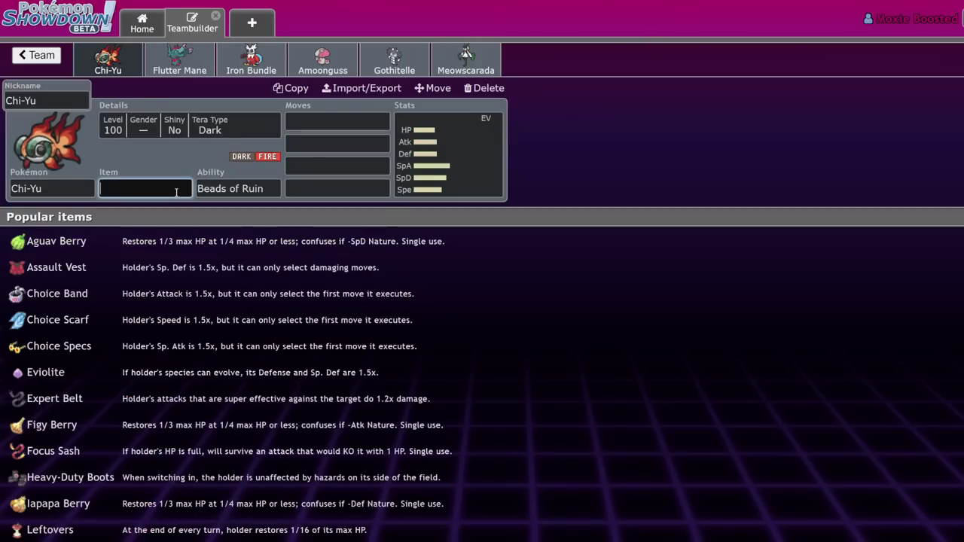
text(sca)
key(Return)
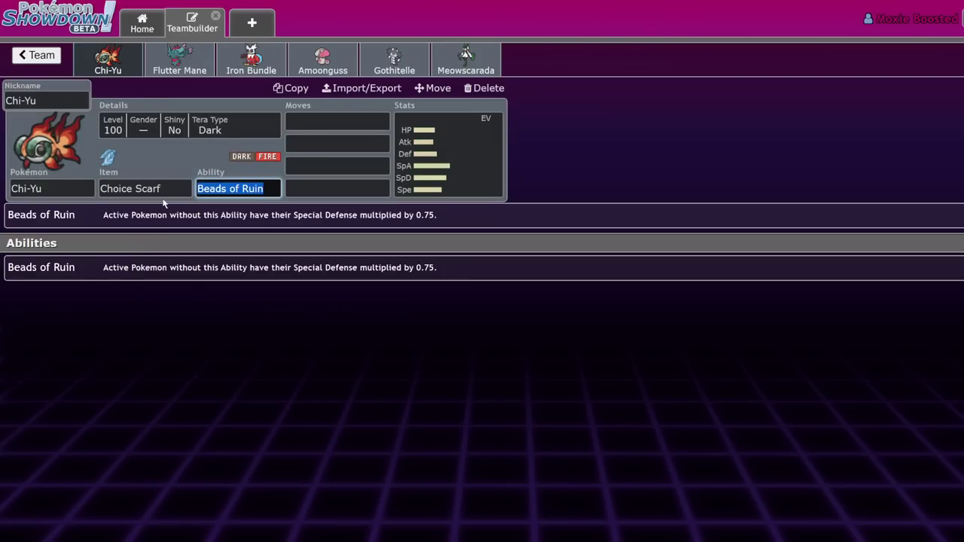
triple_click(75, 181)
key(Tab)
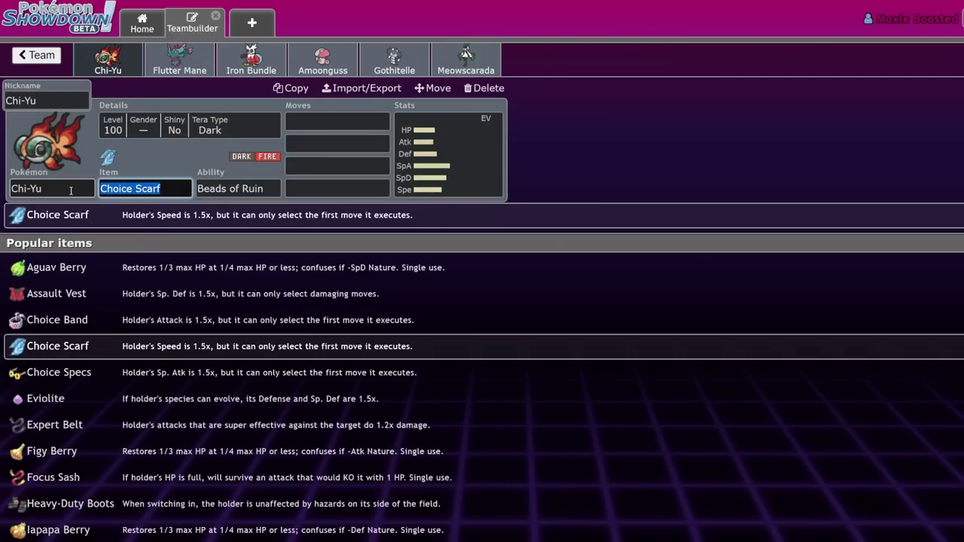
text(sp)
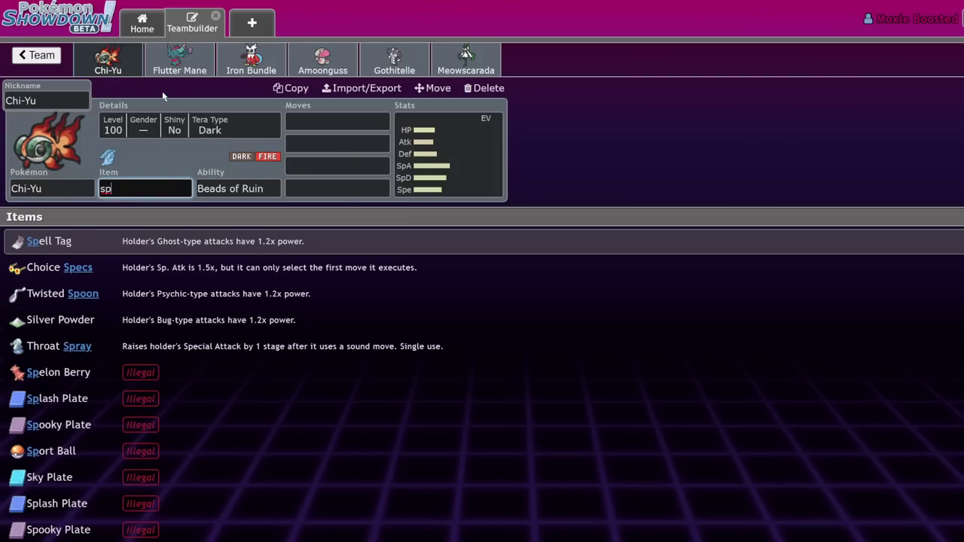
- Open Flutter Mane's set and give it a Life Orb as its held item
click(179, 60)
text(life)
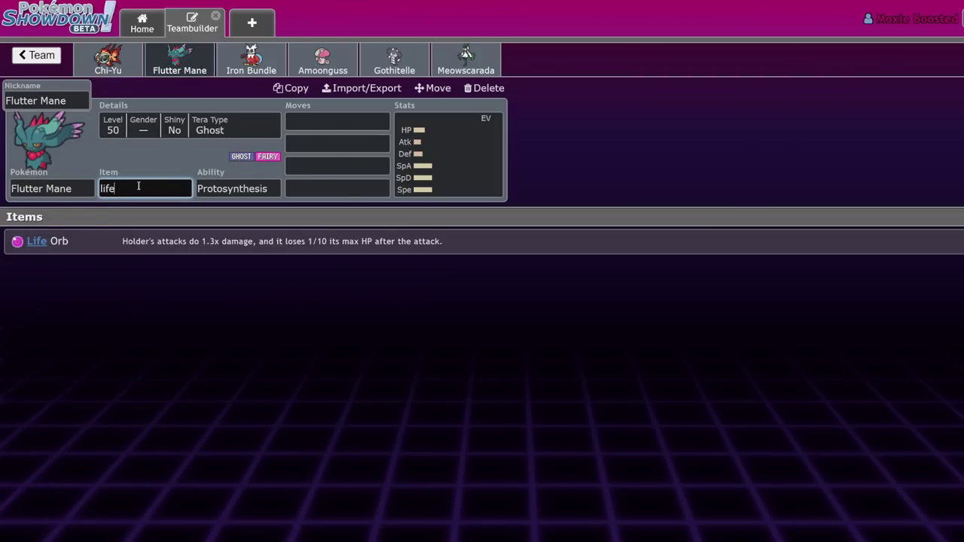
key(Return)
click(139, 187)
text(spd)
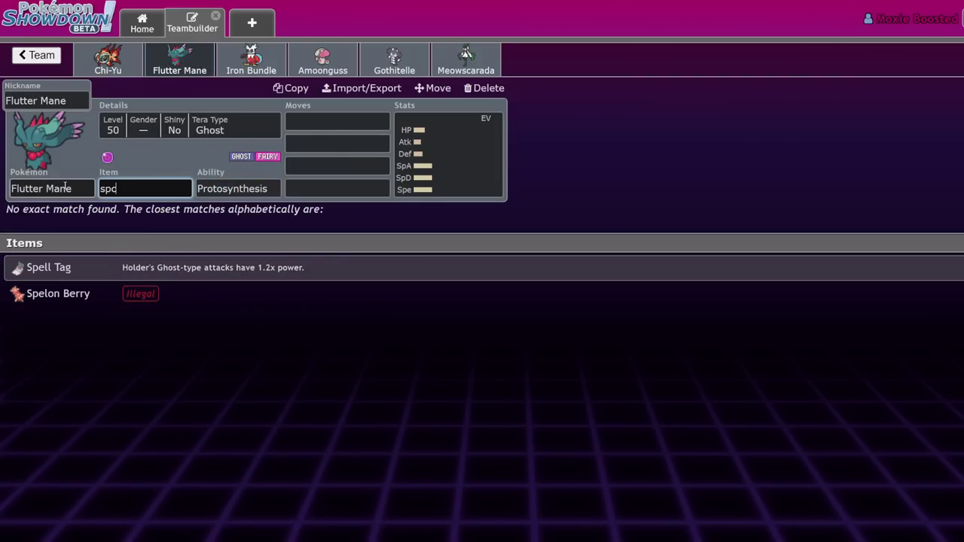
- Change Flutter Mane's Tera Type to Fairy and open its EV spread
click(151, 126)
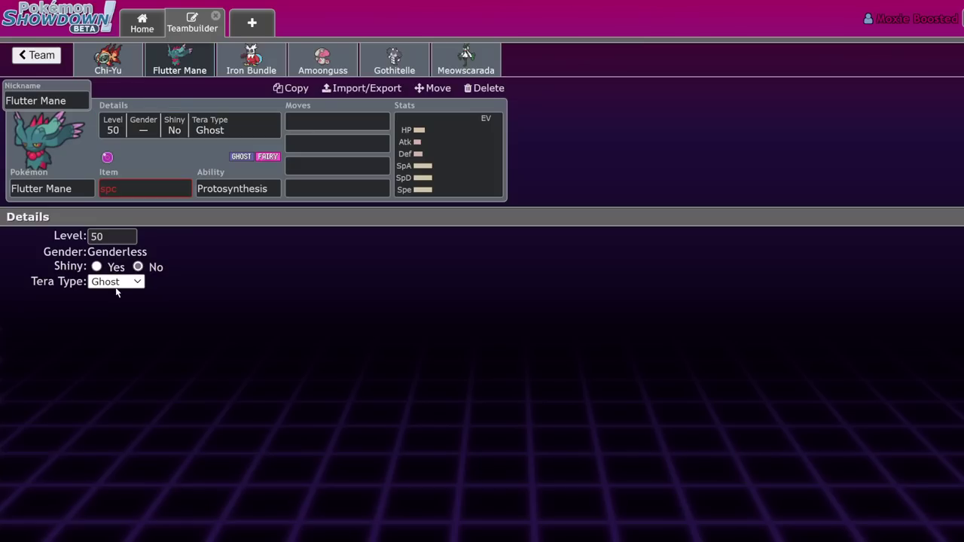
key(f)
click(498, 181)
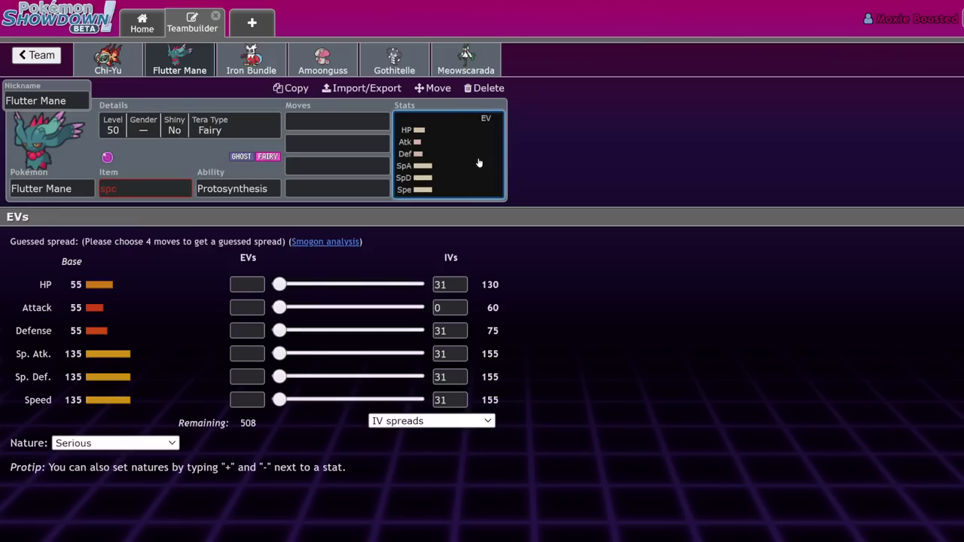
- Return to Chi-Yu's set and look through its full list of available moves
click(129, 64)
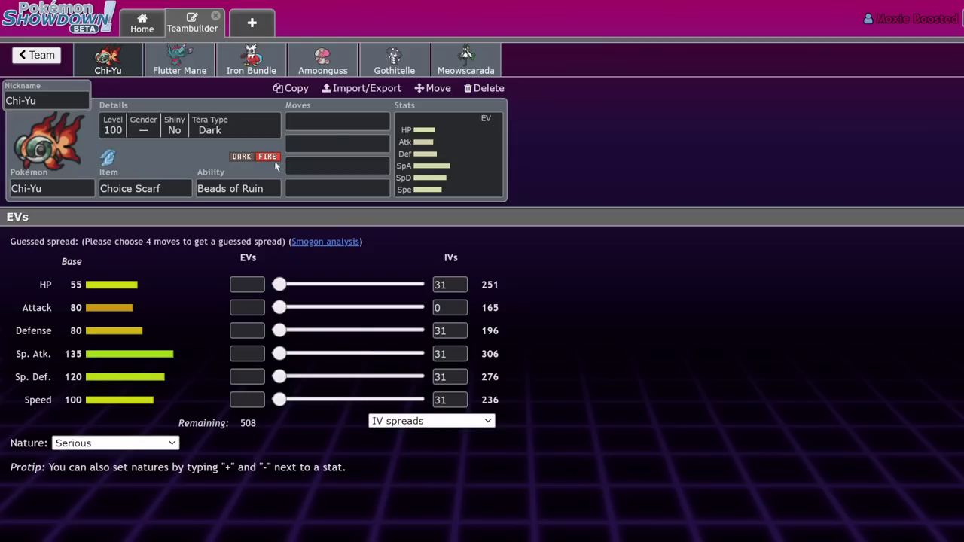
click(333, 122)
scroll(271, 296, down, 5)
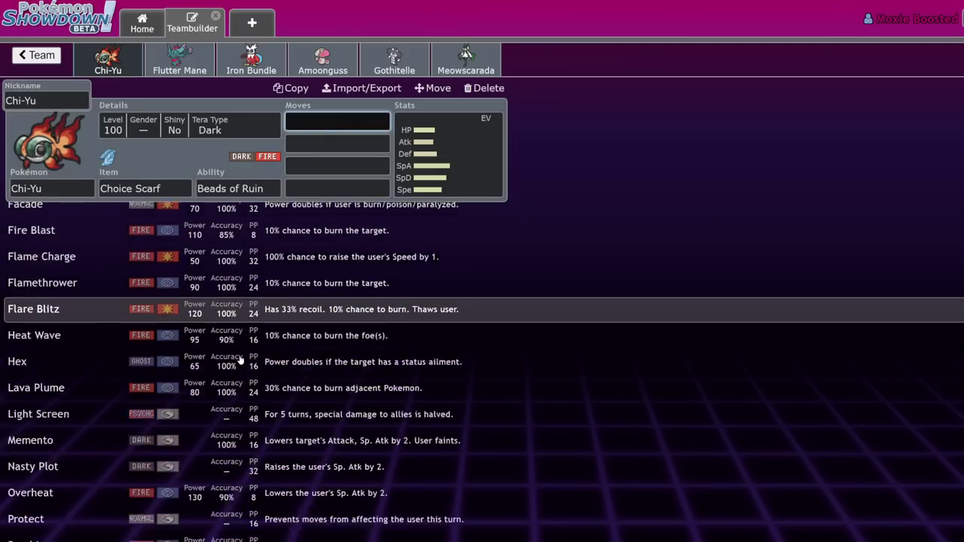
scroll(261, 351, down, 6)
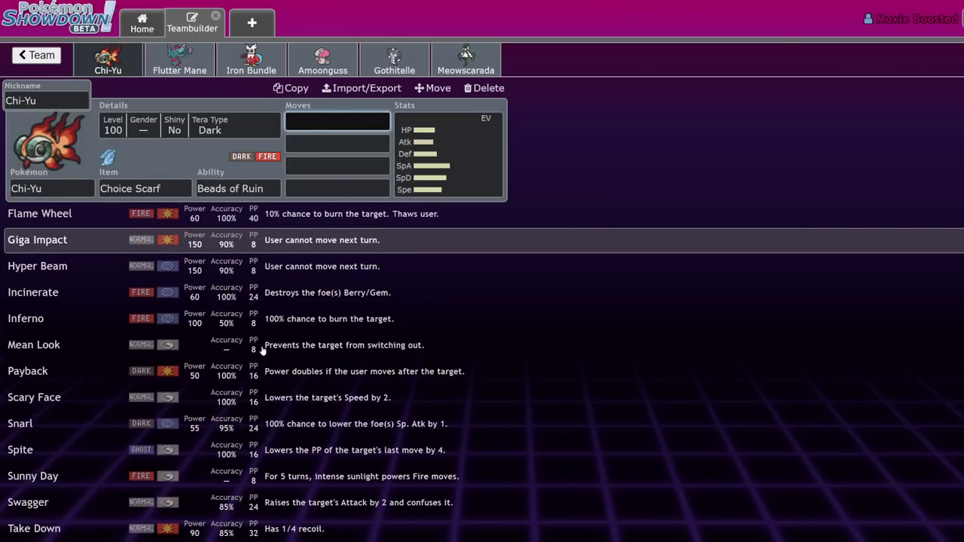
scroll(262, 351, up, 6)
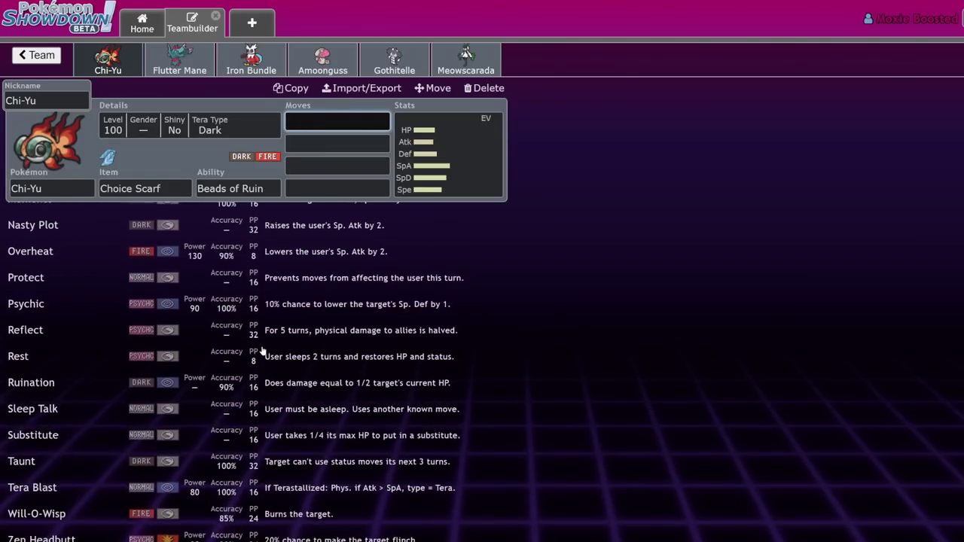
scroll(262, 351, up, 5)
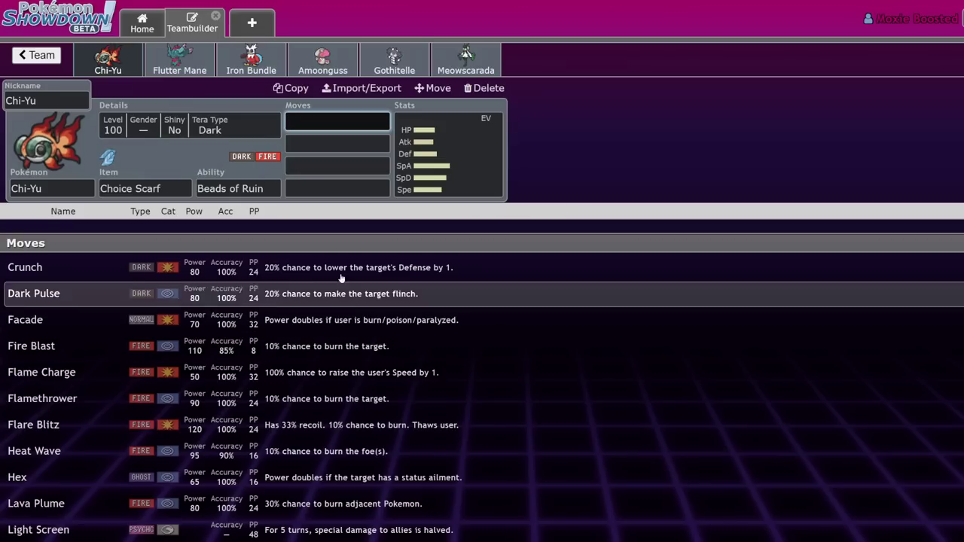
- Look over the sets and available moves of Flutter Mane, Gothitelle and Iron Bundle
click(196, 60)
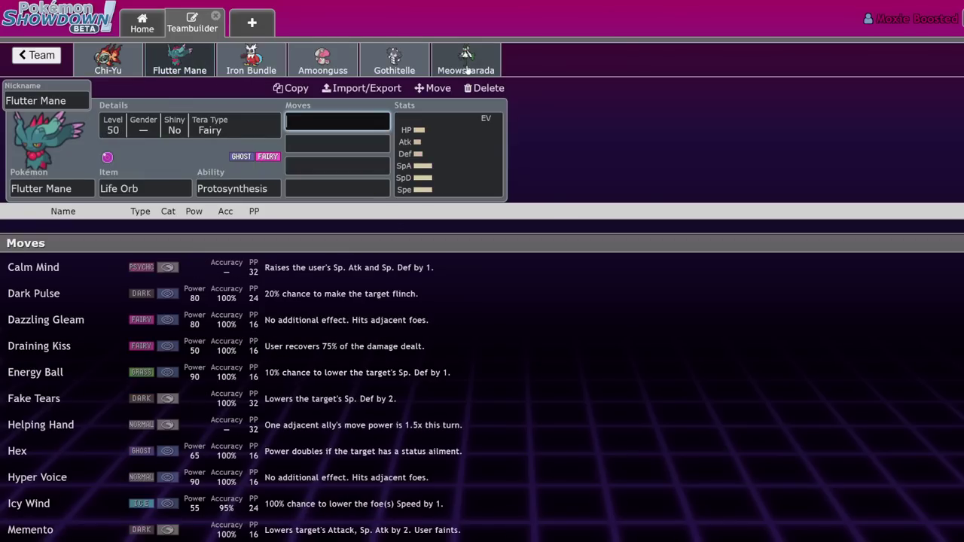
click(394, 66)
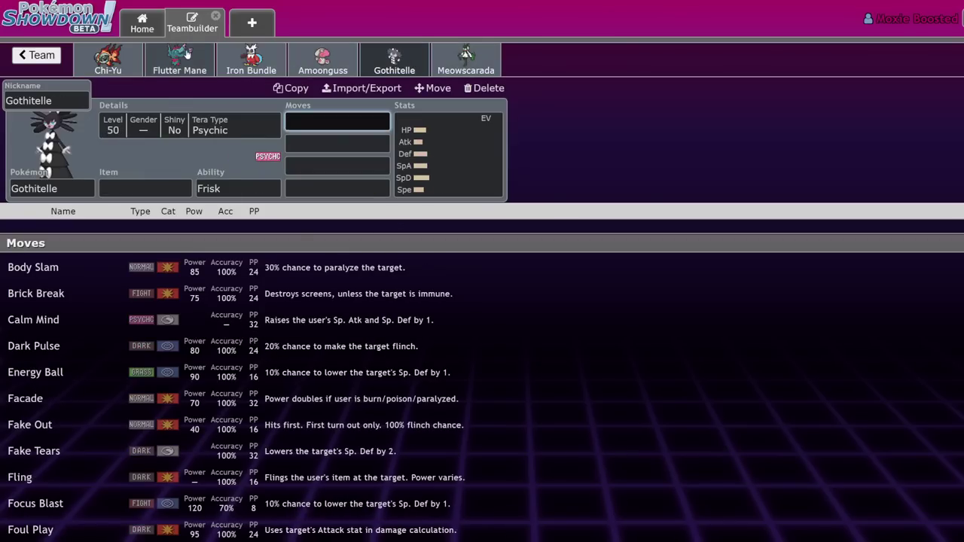
click(247, 66)
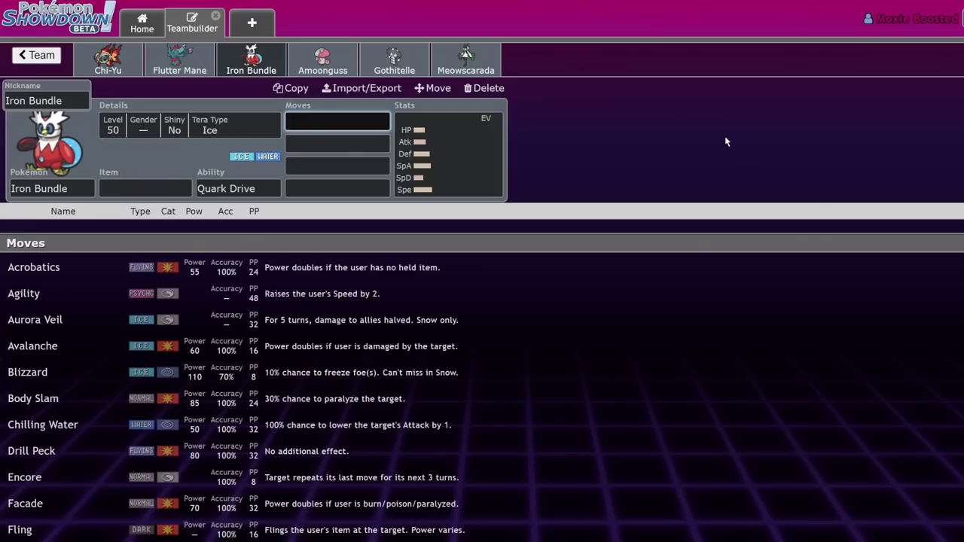
click(727, 142)
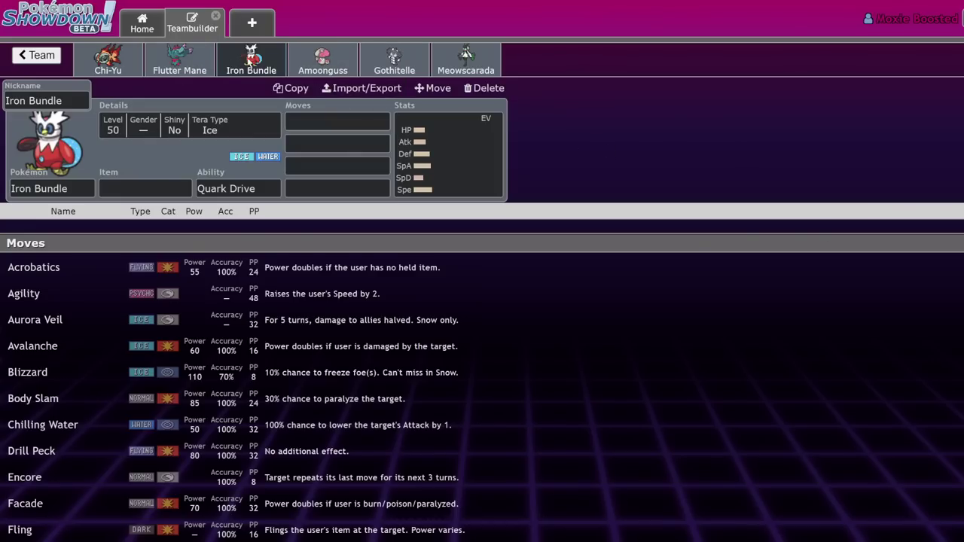
click(324, 120)
click(144, 189)
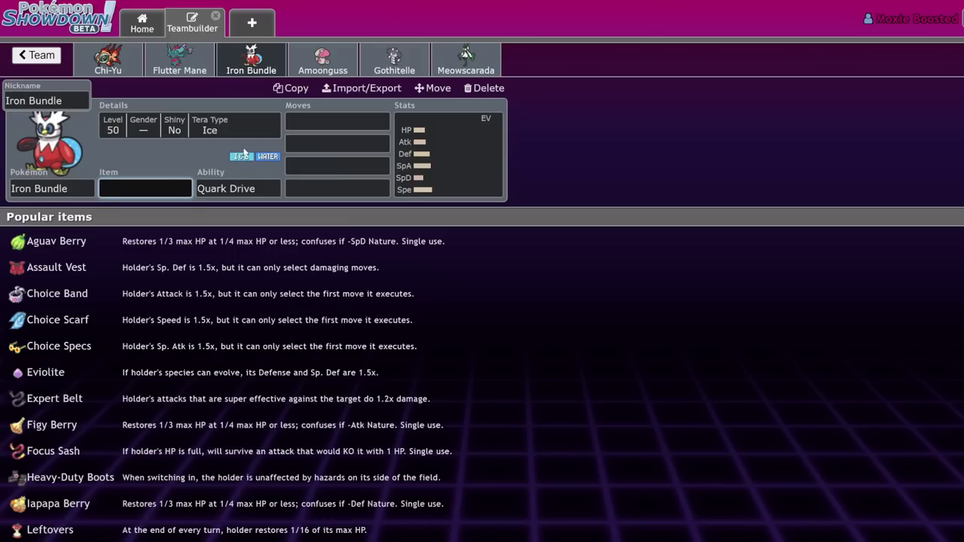
text(life)
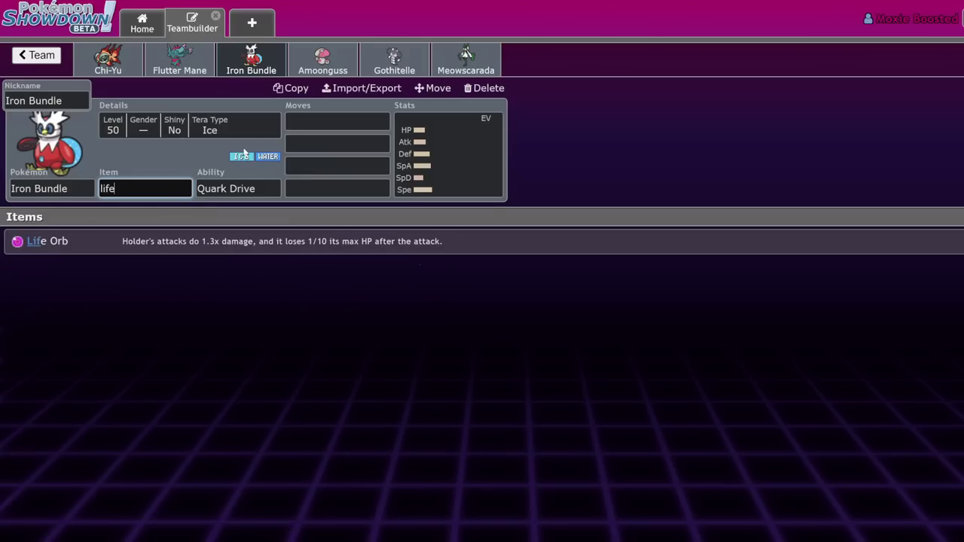
key(BackSpace)
key(BackSpace)
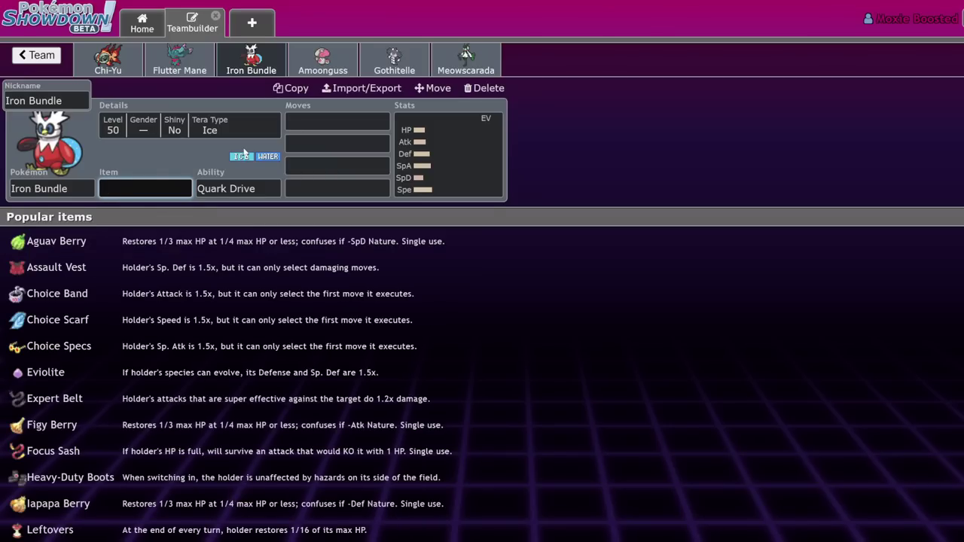
text(boo)
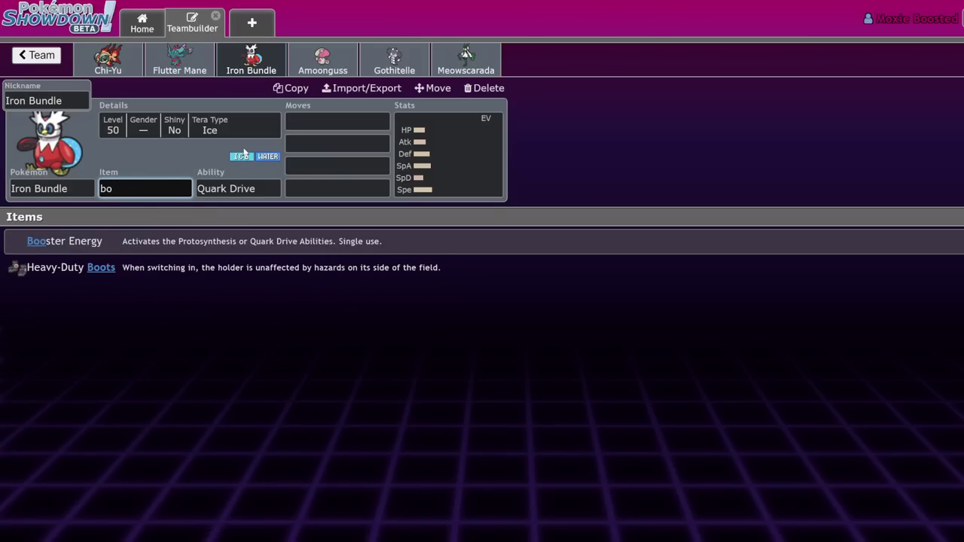
key(BackSpace)
key(BackSpace)
text(cov)
key(BackSpace)
key(BackSpace)
key(BackSpace)
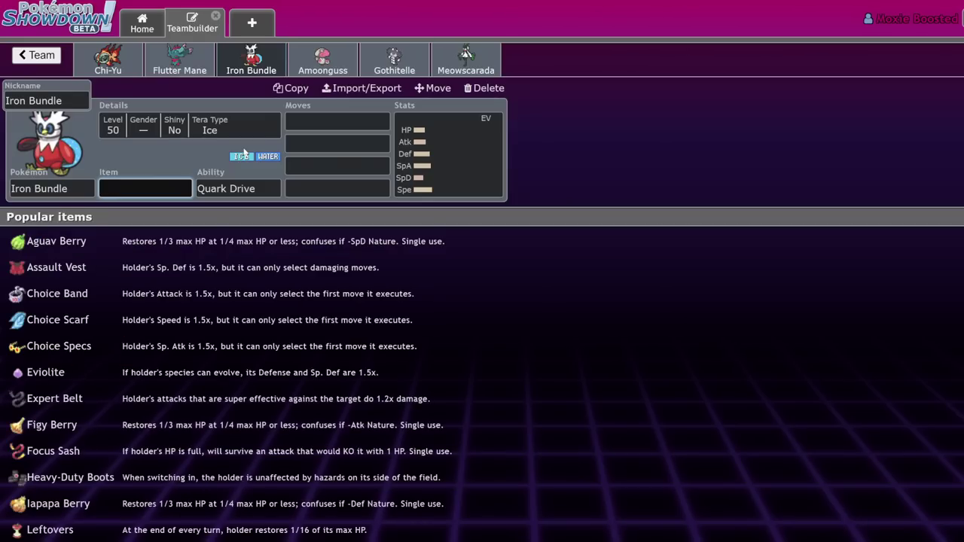
- Look at Iron Bundle's stats and EV spread, and at the held items it can take
click(106, 64)
click(239, 69)
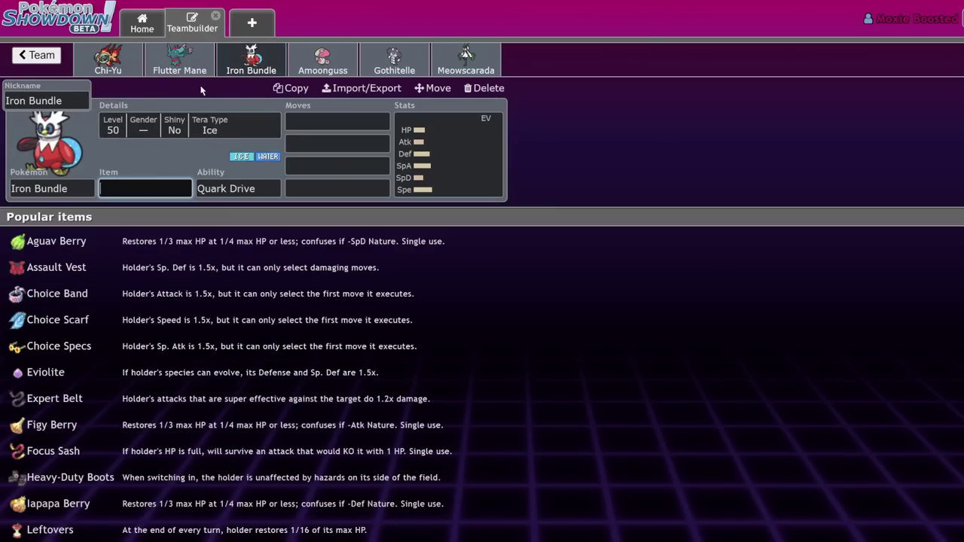
click(499, 161)
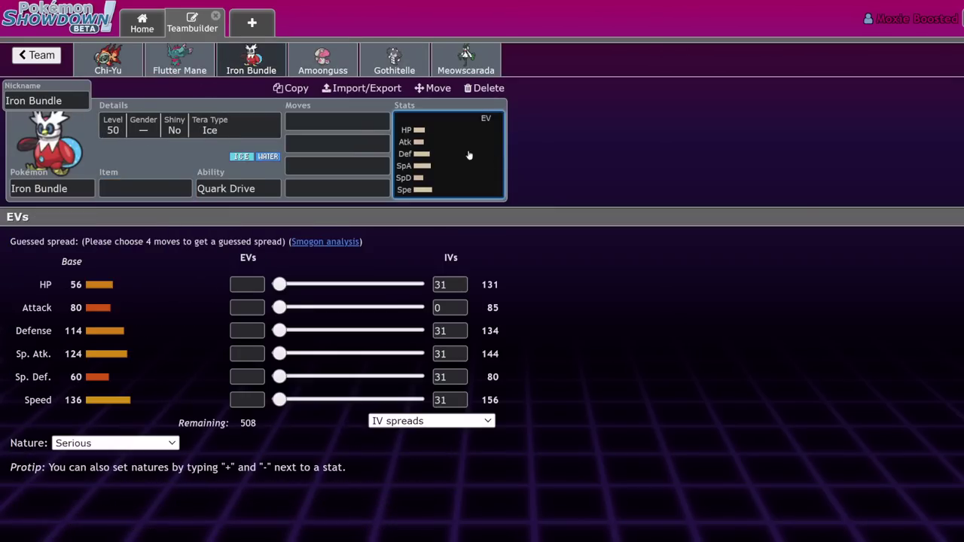
click(131, 187)
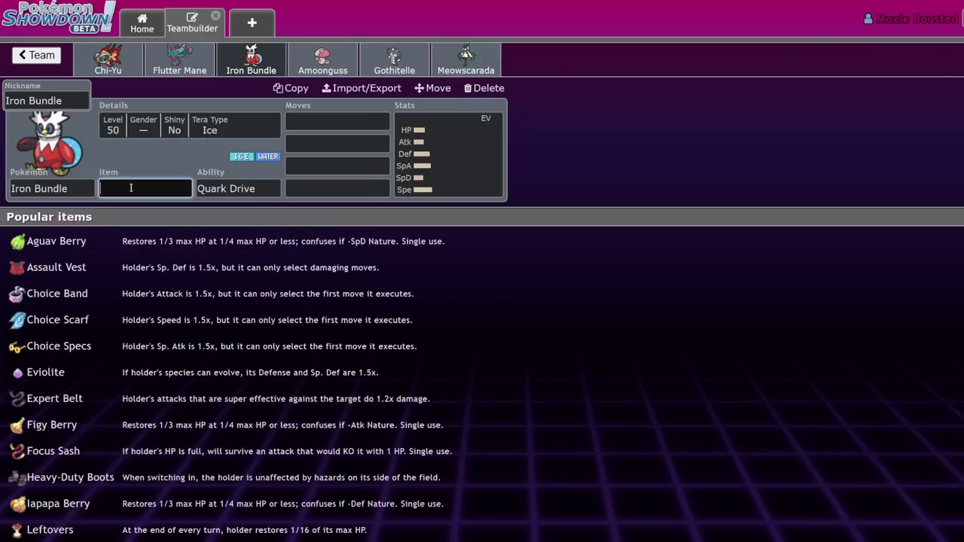
- Compare Amoonguss's set with Chi-Yu's set
click(307, 59)
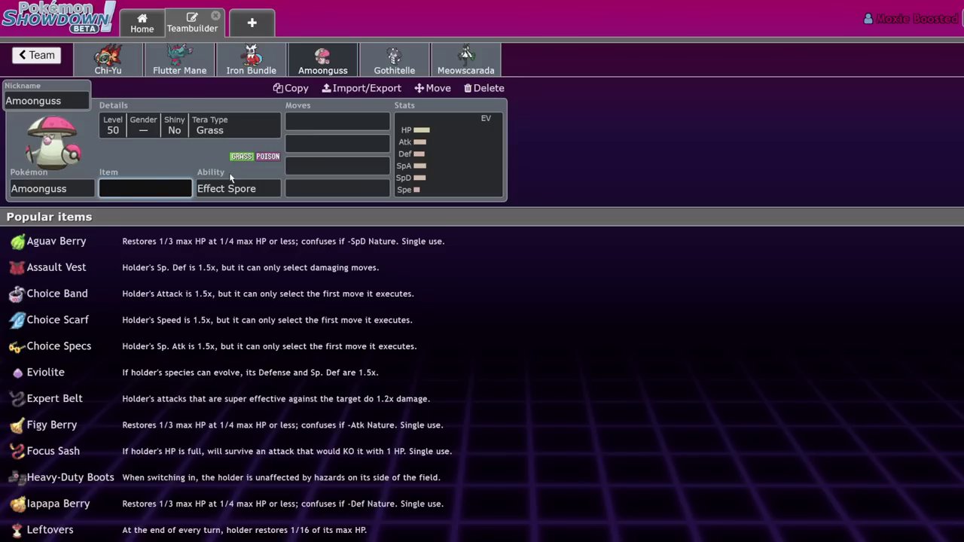
click(108, 60)
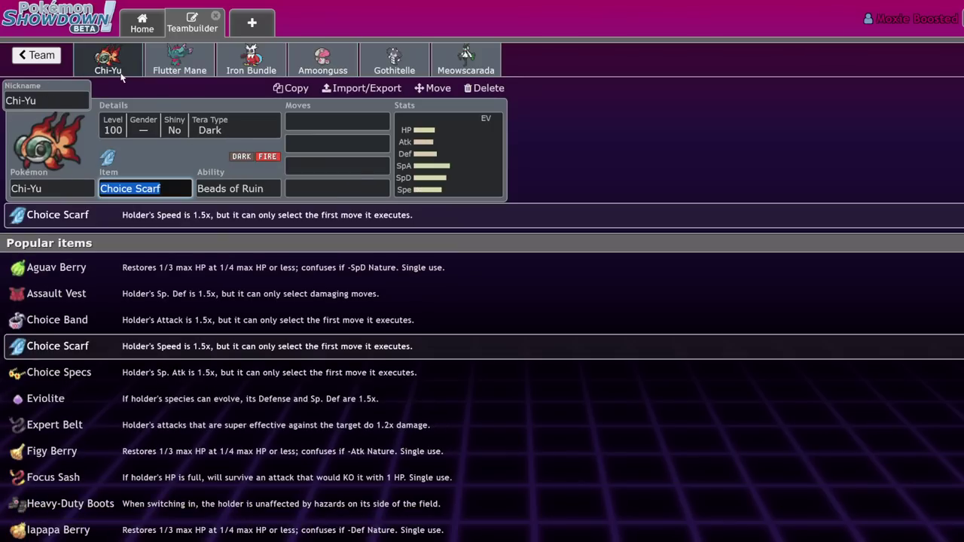
click(340, 66)
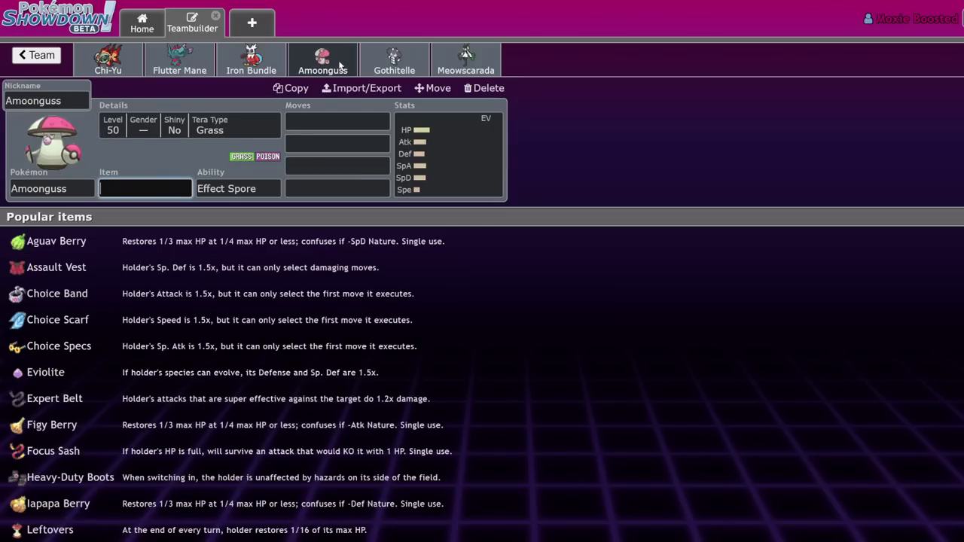
click(126, 72)
click(291, 63)
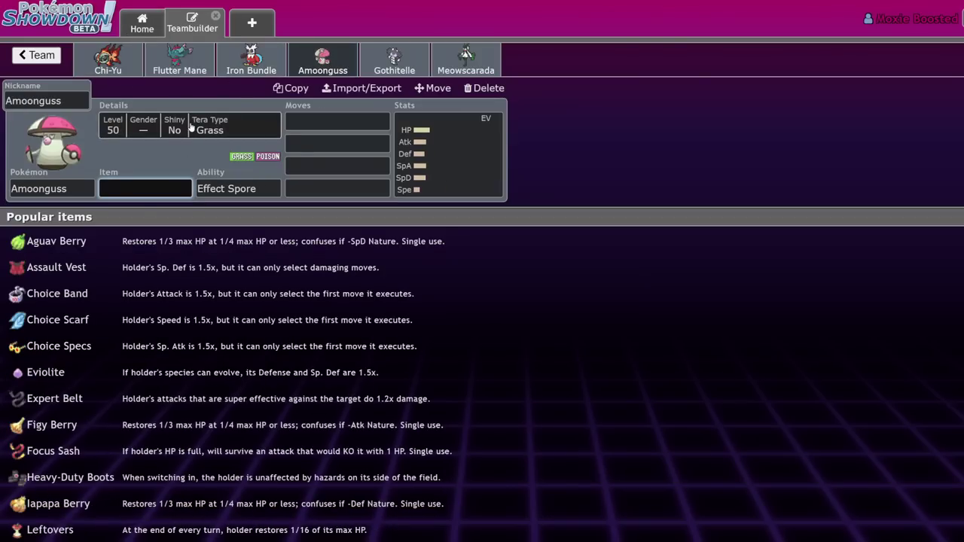
click(117, 72)
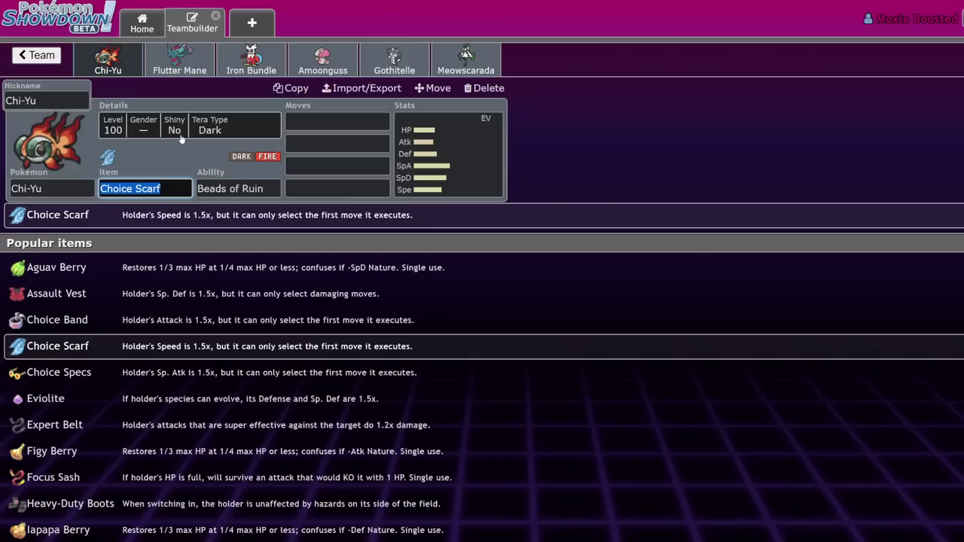
click(336, 58)
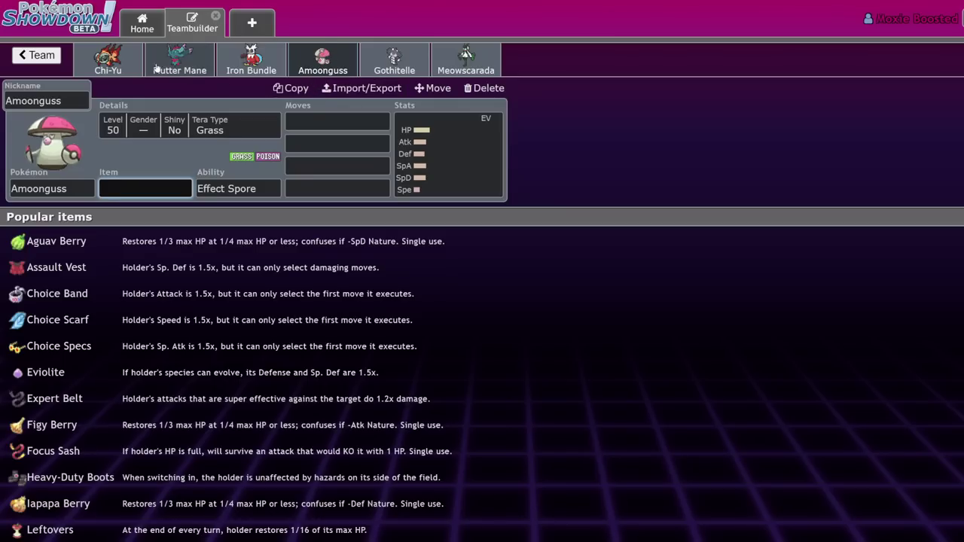
- Return to Chi-Yu's set and give it Nasty Plot as its first move
click(108, 59)
click(332, 122)
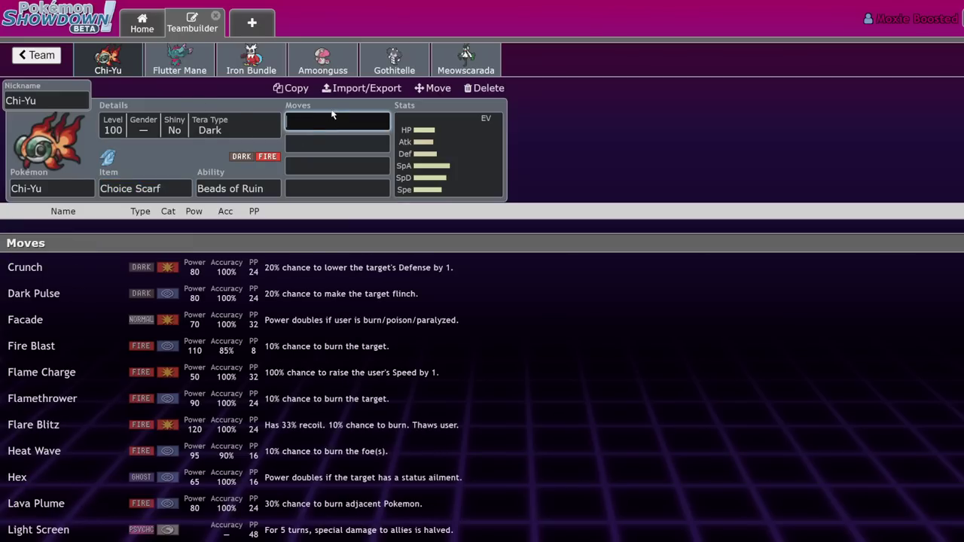
text(na)
click(190, 239)
- Change Chi-Yu's held item to Life Orb and keep its Beads of Ruin ability
click(113, 188)
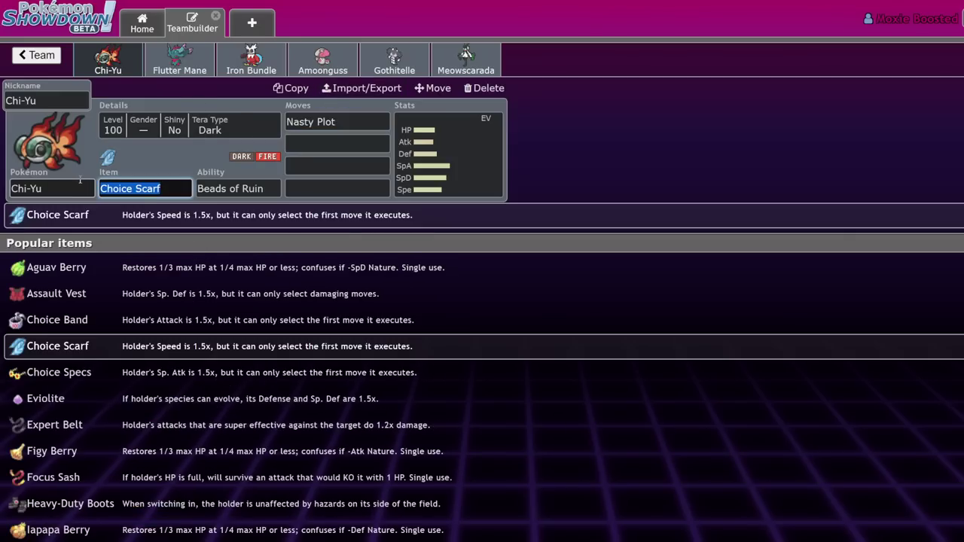
text(lif)
key(Return)
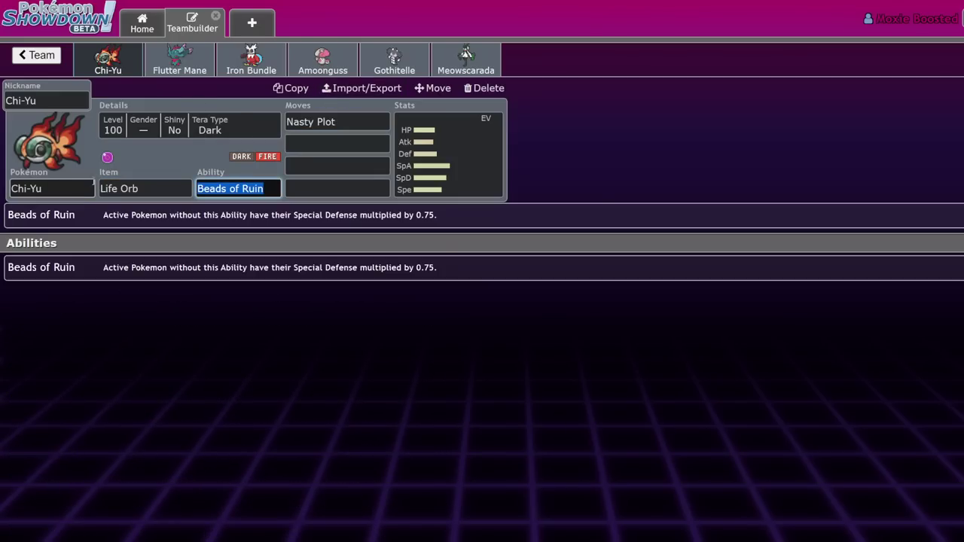
key(Return)
- Fill Chi-Yu's remaining move slots with Heat Wave, Protect and Dark Pulse
text(hea)
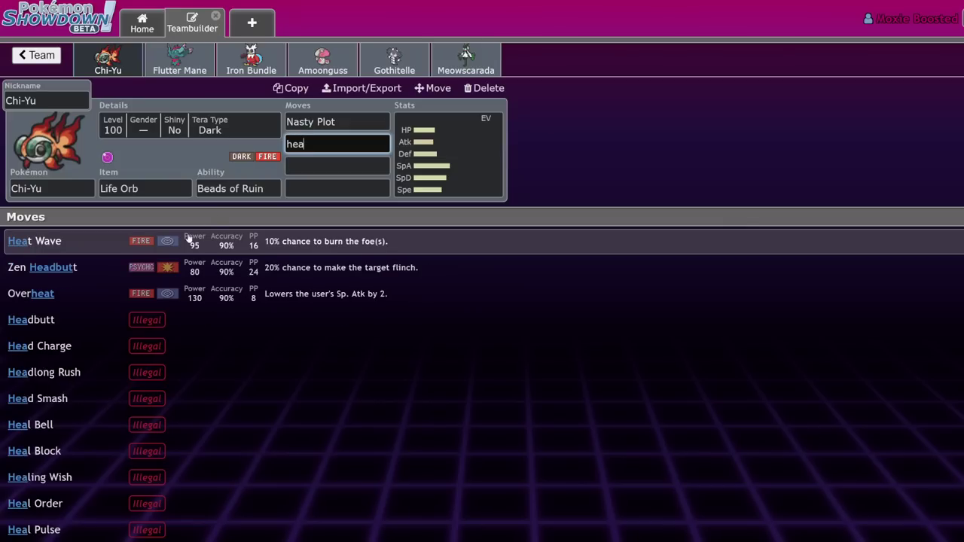
click(188, 240)
text(pro)
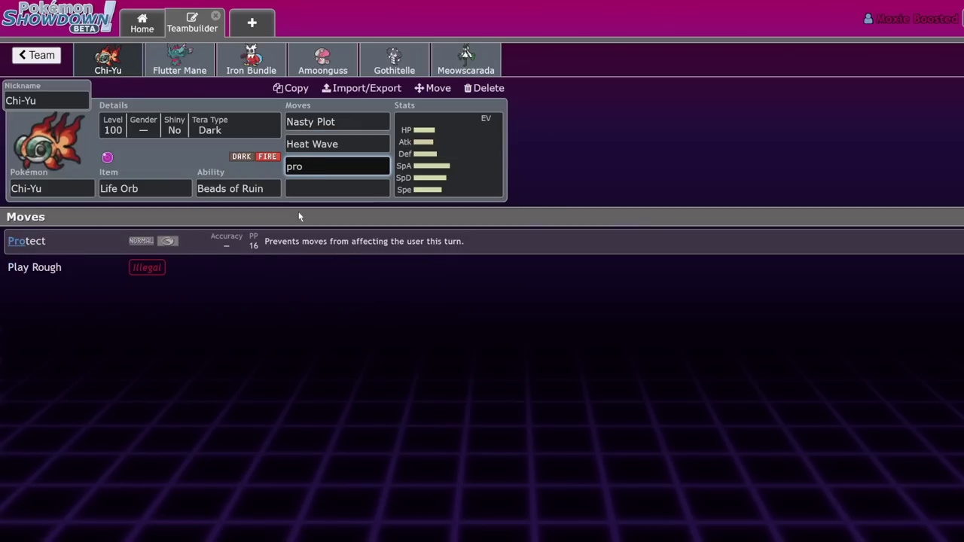
key(Return)
text(dark)
key(Return)
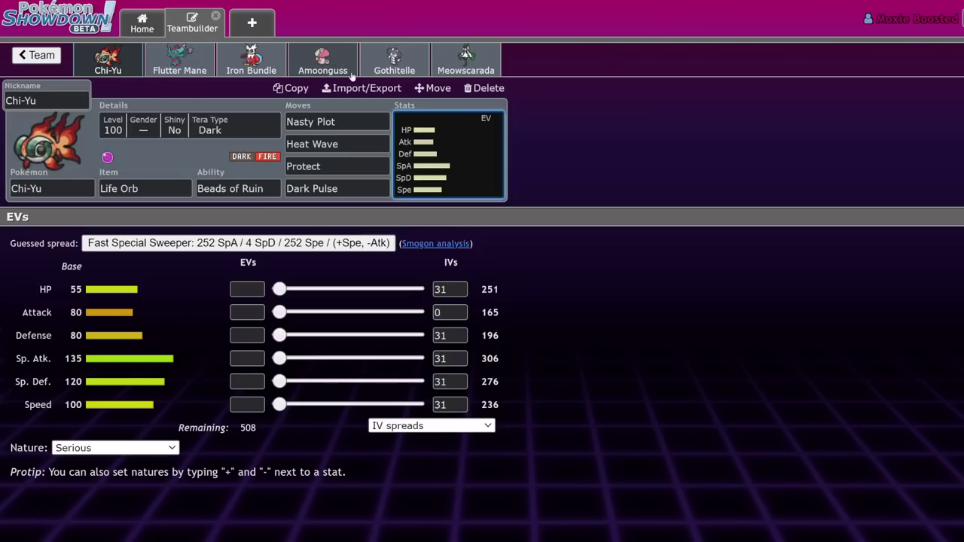
- Compare Chi-Yu with its partners Gothitelle and Meowscarada, and look at Meowscarada's available moves
click(382, 67)
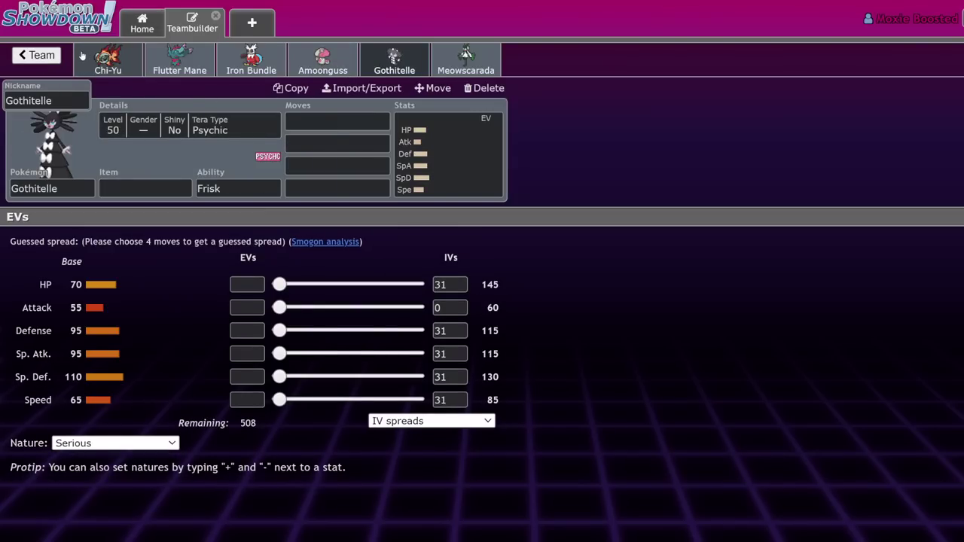
click(83, 57)
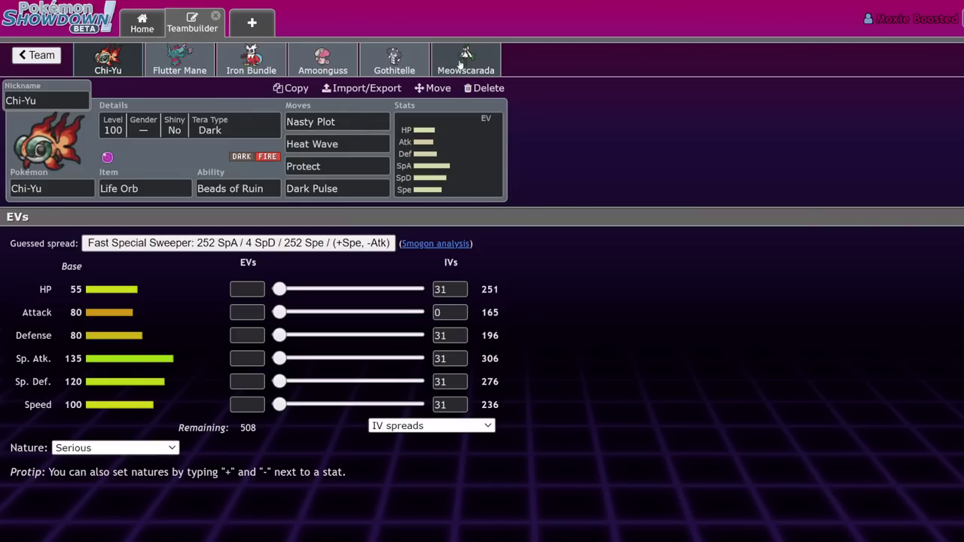
click(461, 65)
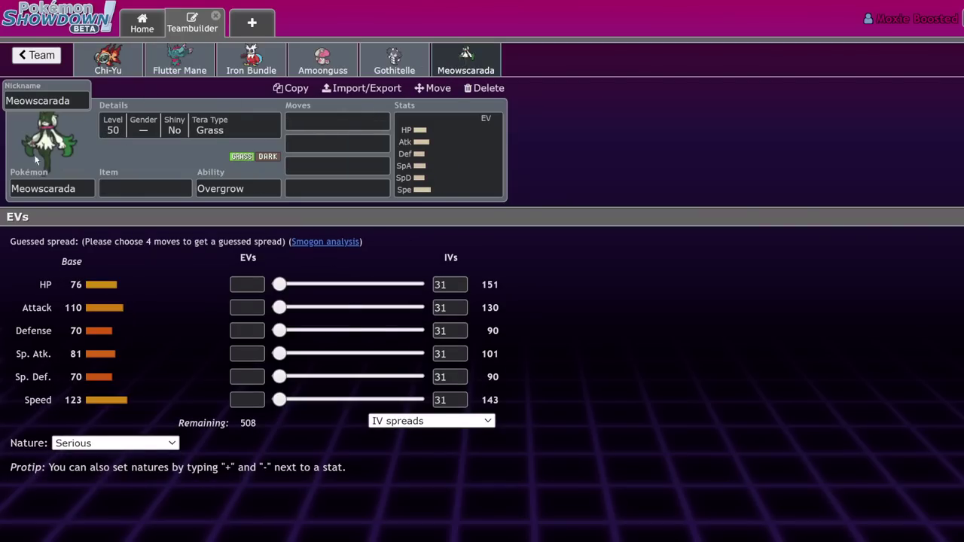
click(109, 60)
click(127, 60)
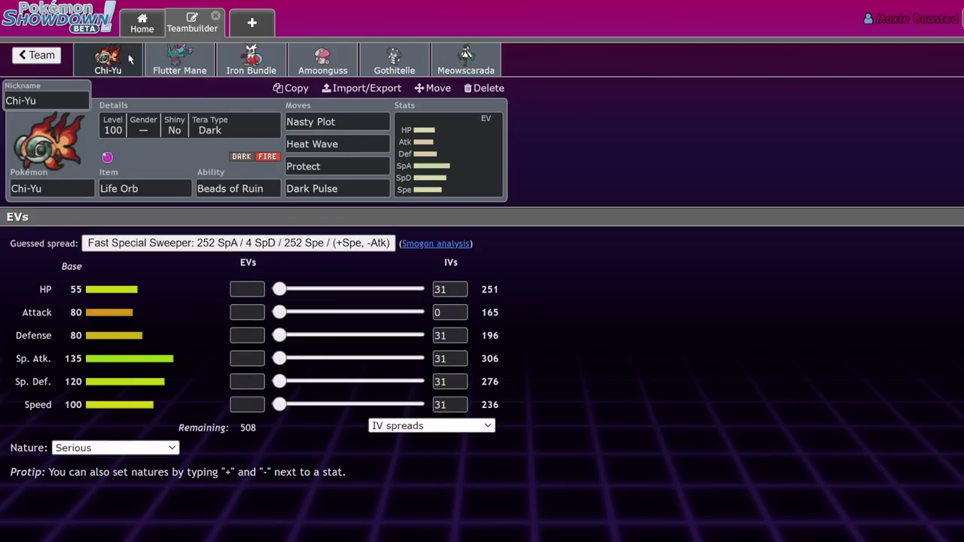
click(464, 61)
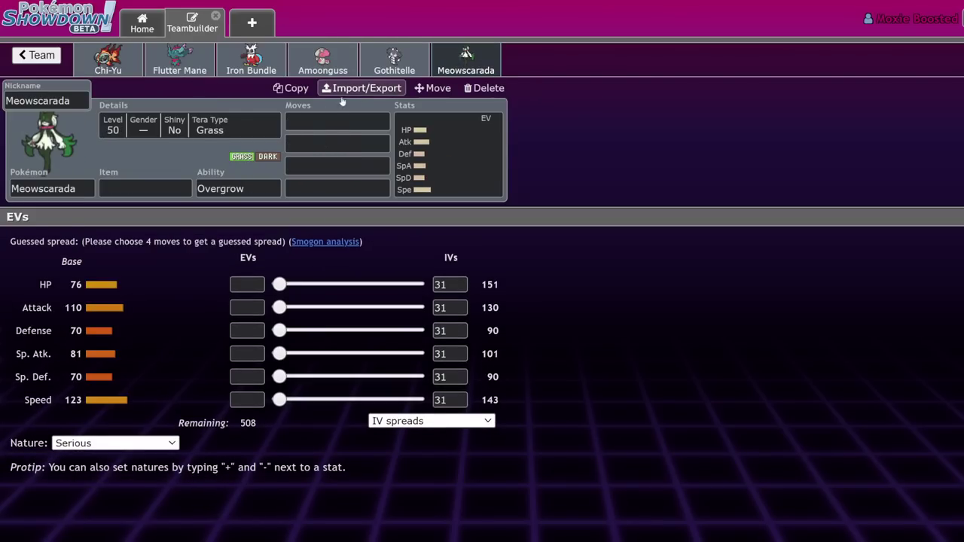
click(334, 124)
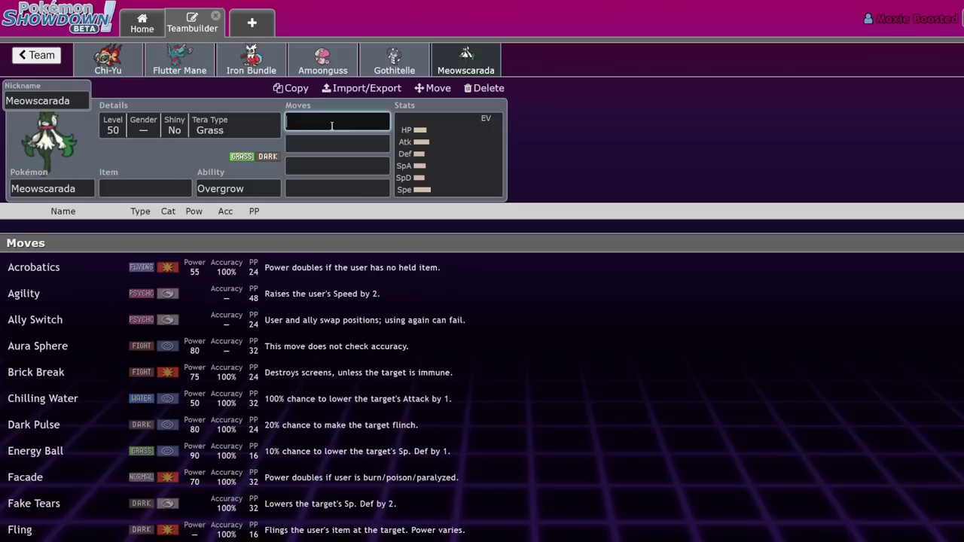
- Give Meowscarada Flower Trick as its first move and Focus Sash as its held item
text(flo)
click(367, 251)
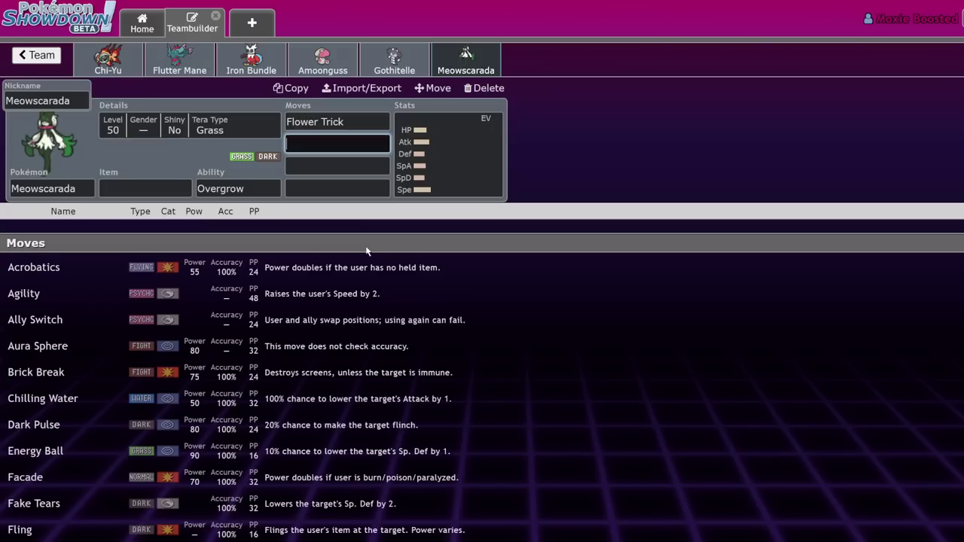
scroll(271, 377, down, 3)
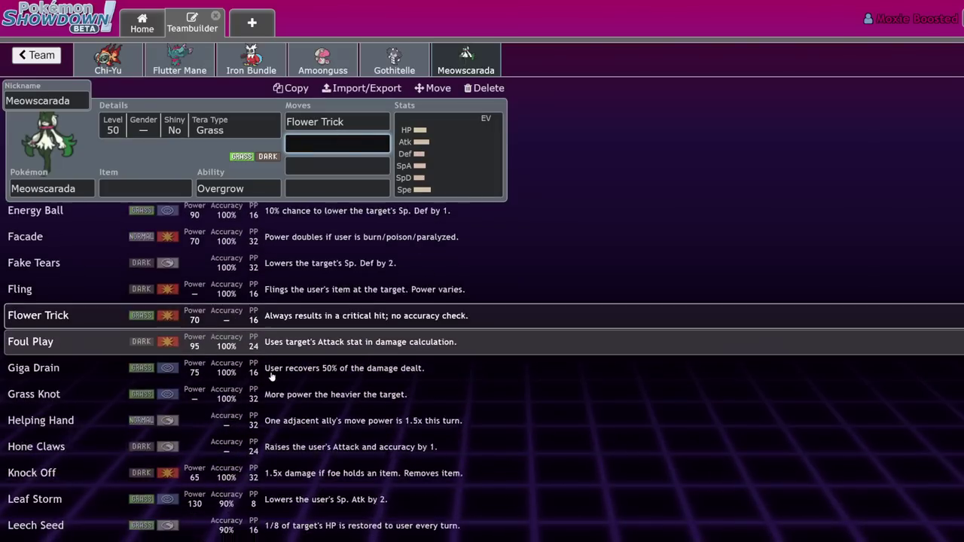
scroll(271, 377, up, 1)
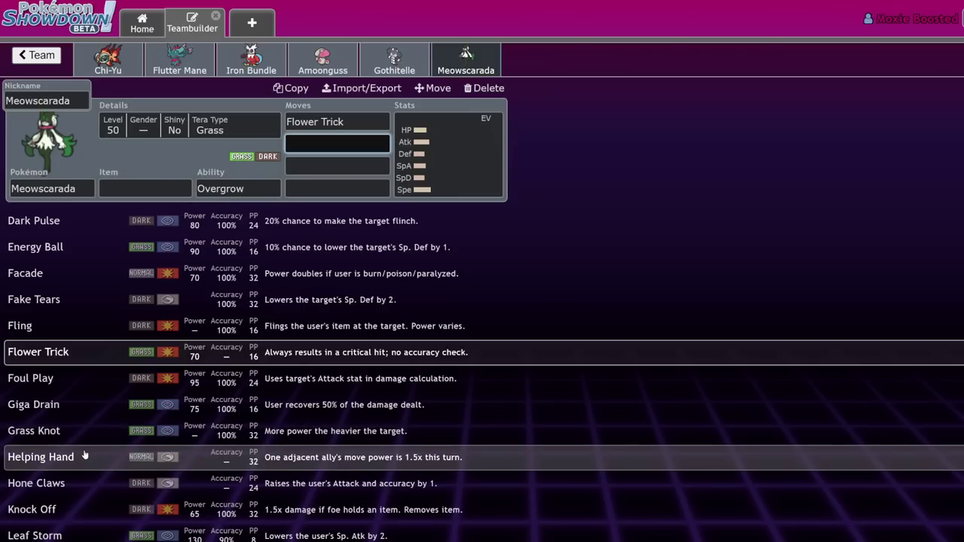
click(132, 188)
text(sas)
click(132, 240)
- Fill Meowscarada's remaining move slots with Helping Hand, Protect and Sucker Punch
click(321, 145)
text(help)
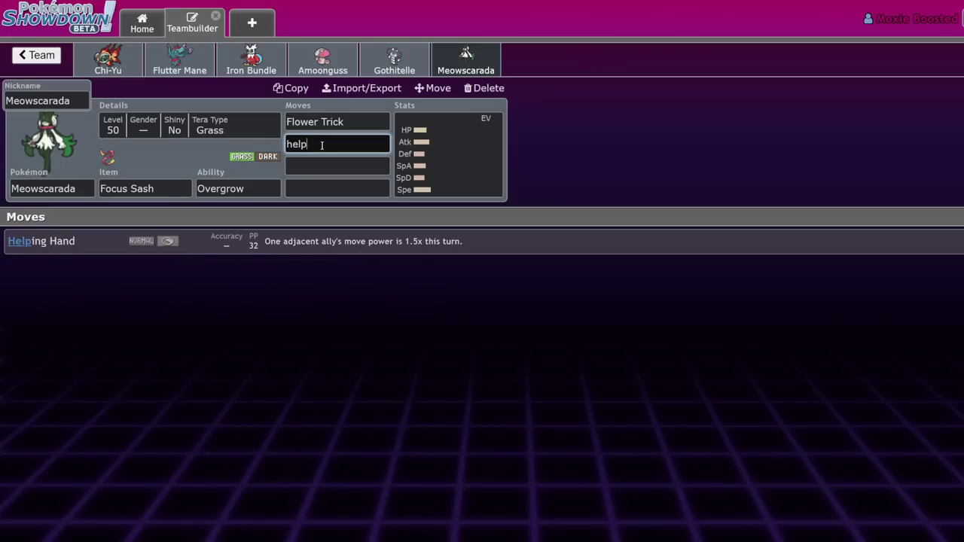
key(Return)
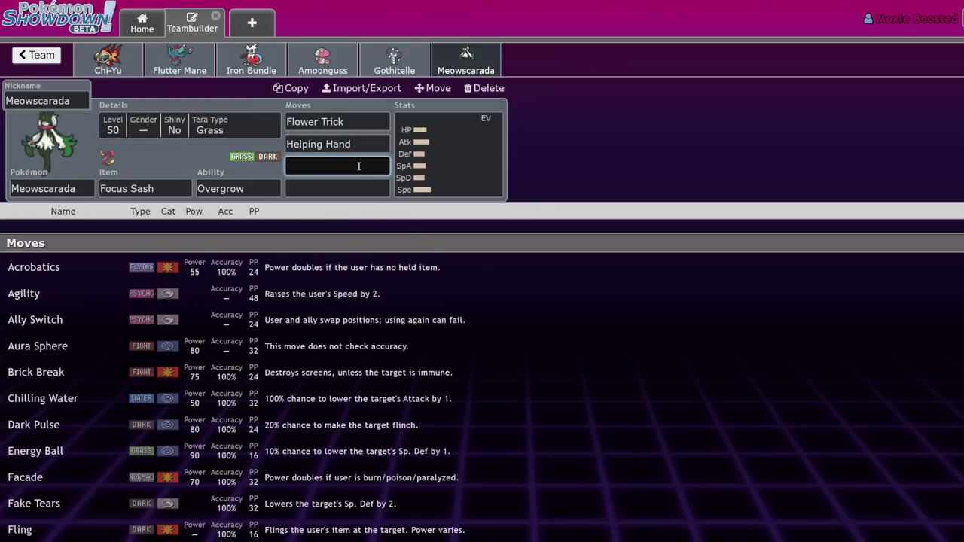
text(prot)
key(Return)
text(suck)
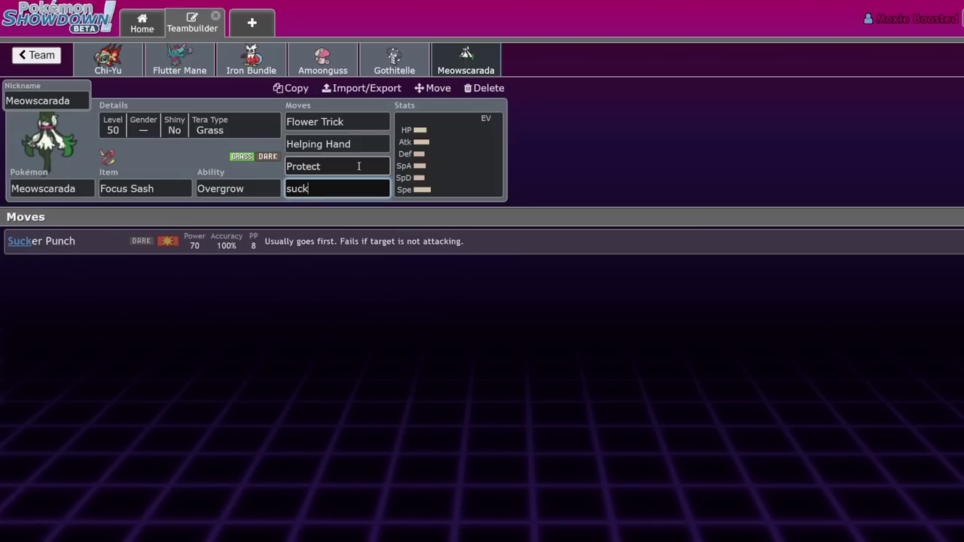
key(Return)
- Replace Protect with Fake Tears as Meowscarada's third move
click(358, 166)
text(fake)
click(311, 245)
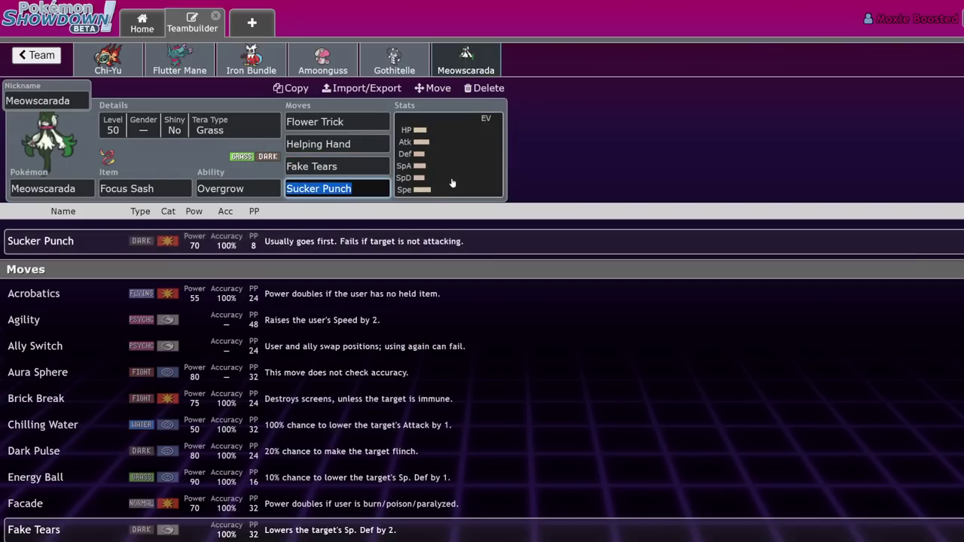
- Look at Meowscarada's EV spread, return to the team overview and close the Teambuilder
click(453, 183)
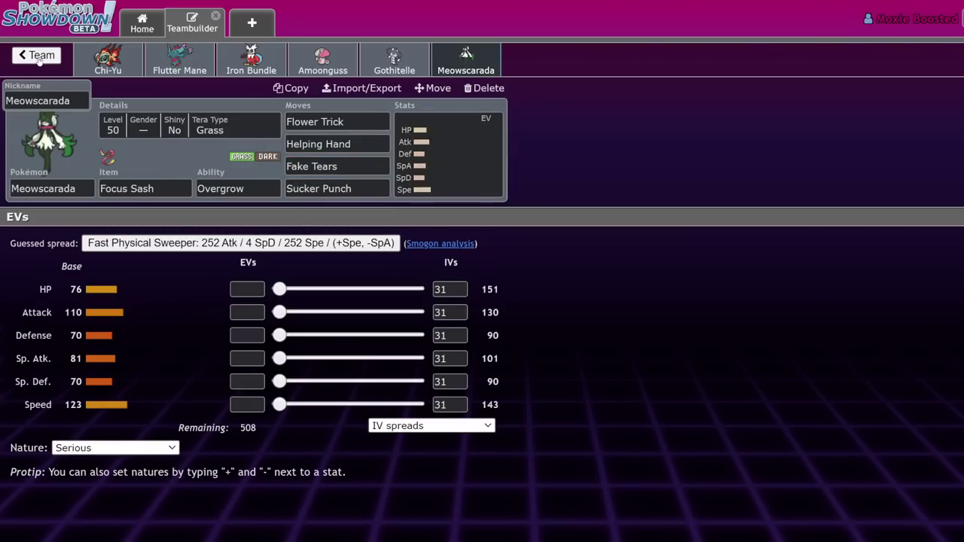
click(36, 57)
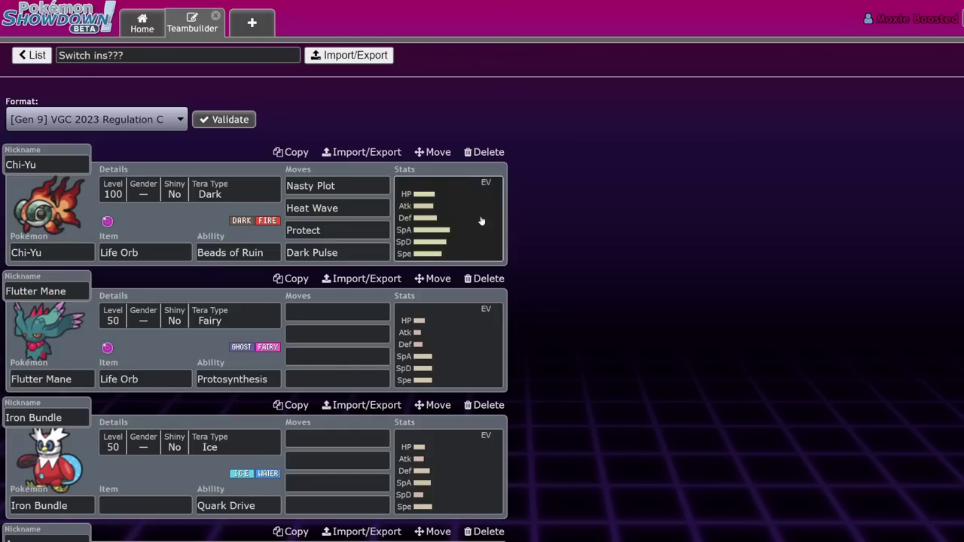
click(217, 15)
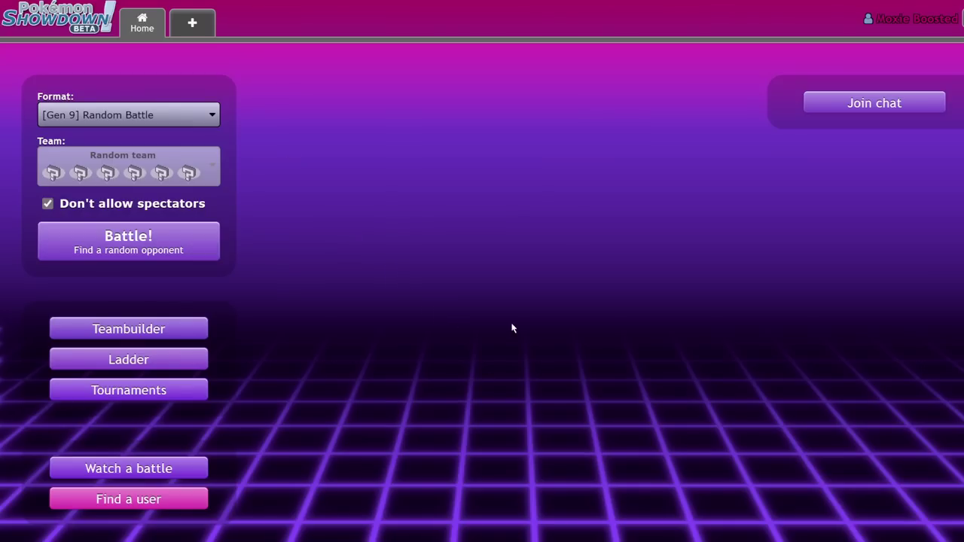